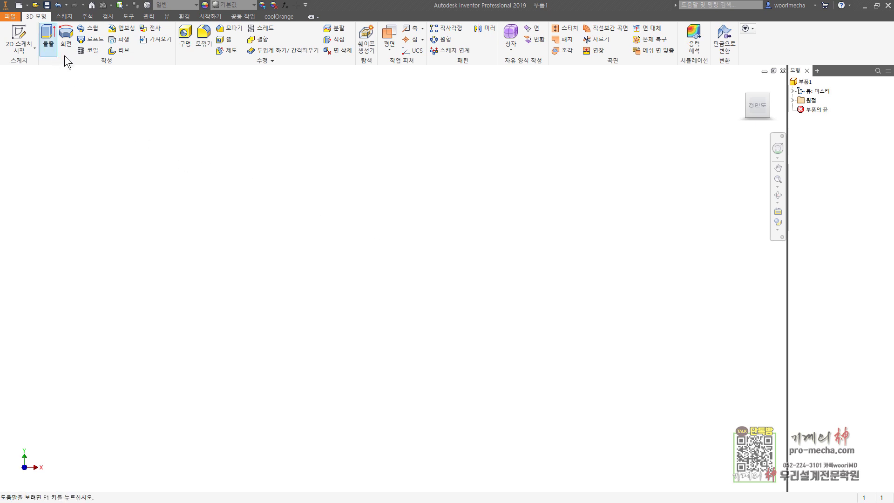
Start a new 2D sketch on the XY origin plane with the Center Point Arc tool active
{"action": "left_click", "coordinate": [18, 38]}
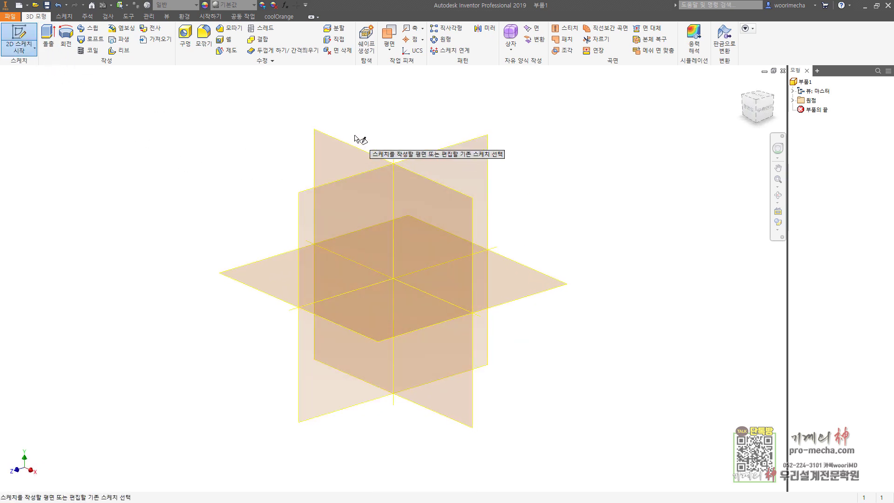
{"action": "left_click", "coordinate": [352, 149]}
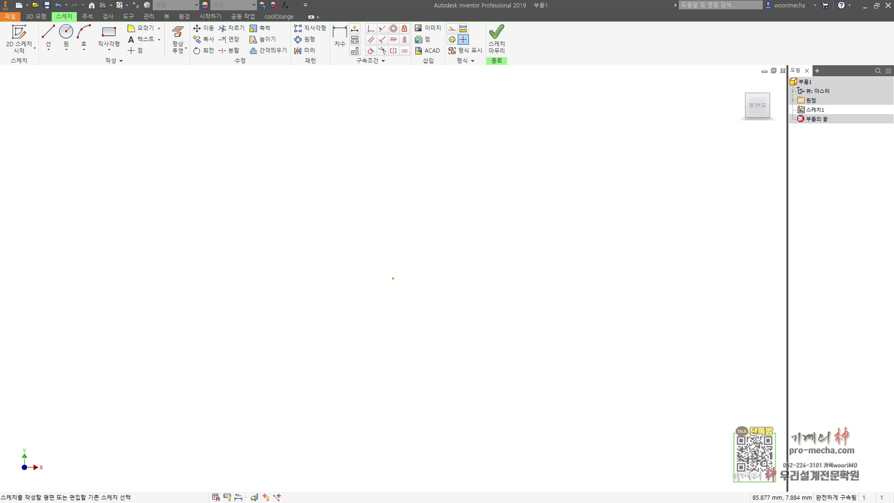
{"action": "left_click", "coordinate": [48, 34]}
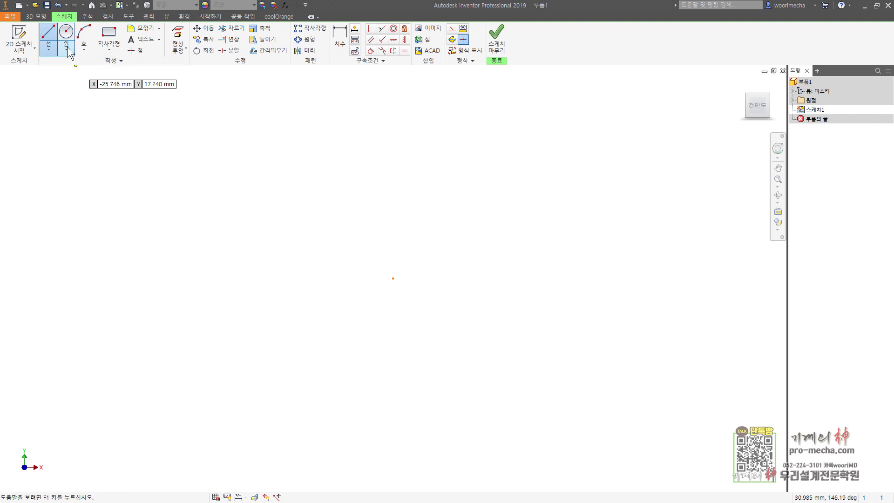
{"action": "left_click", "coordinate": [84, 49]}
{"action": "left_click", "coordinate": [86, 100]}
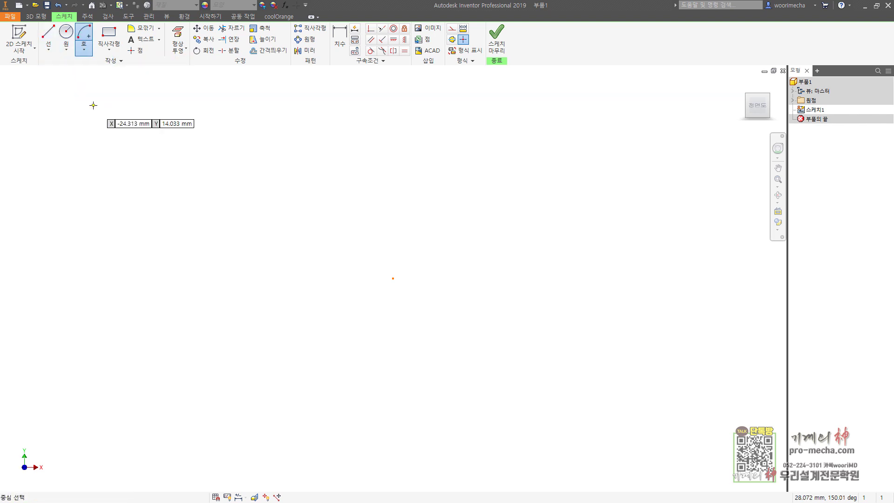
Draw a radius-20 semicircular arc centred on the sketch origin
{"action": "left_click", "coordinate": [393, 278]}
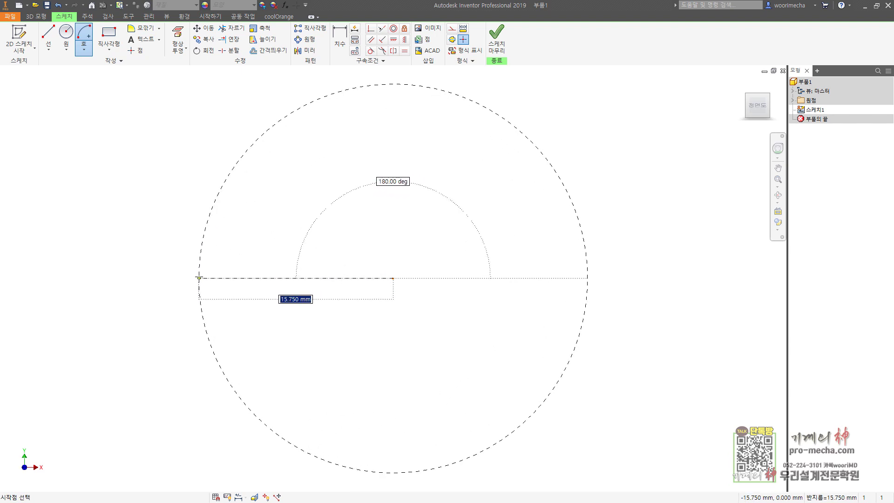
{"action": "type", "text": "20"}
{"action": "key", "text": "Return"}
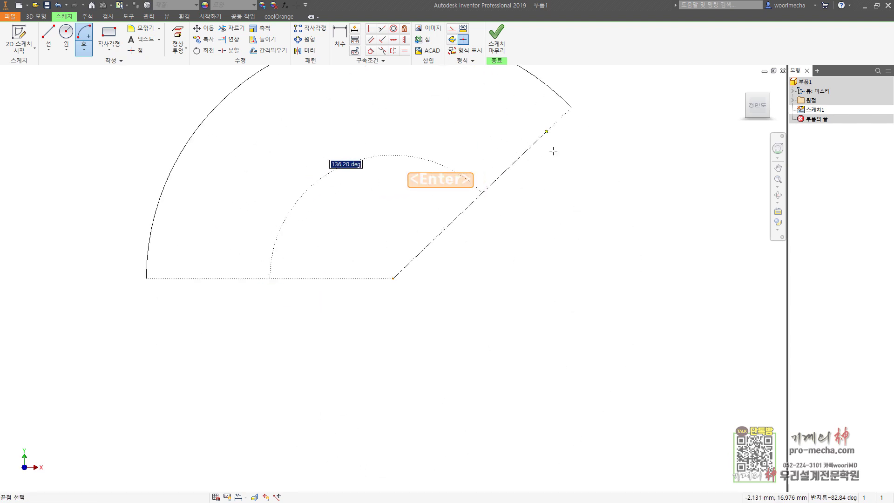
{"action": "left_click", "coordinate": [587, 277]}
Draw a larger concentric arc around it from the same origin centre
{"action": "scroll", "coordinate": [429, 230], "scroll_direction": "down", "scroll_amount": 3}
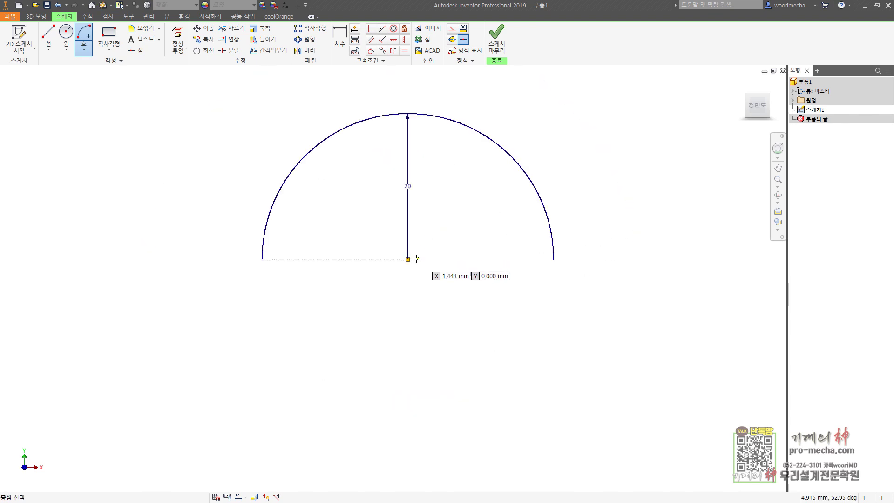
{"action": "left_click", "coordinate": [408, 260]}
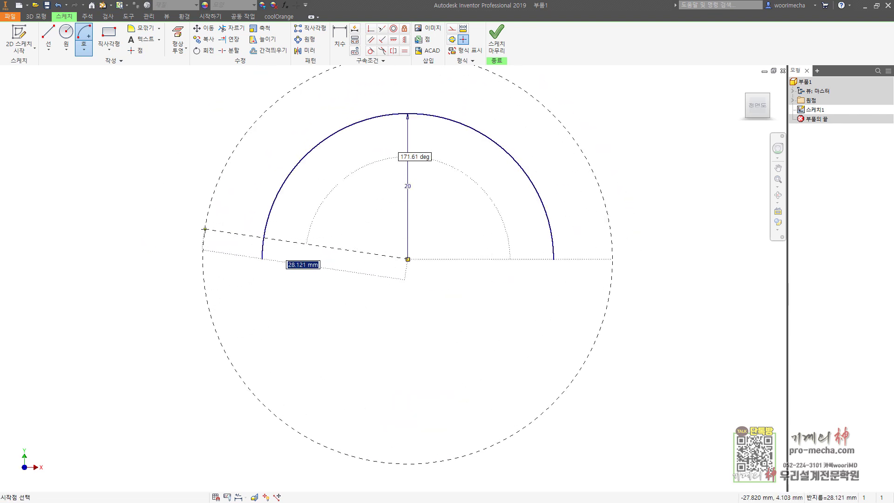
{"action": "left_click", "coordinate": [205, 229]}
{"action": "left_click", "coordinate": [622, 233]}
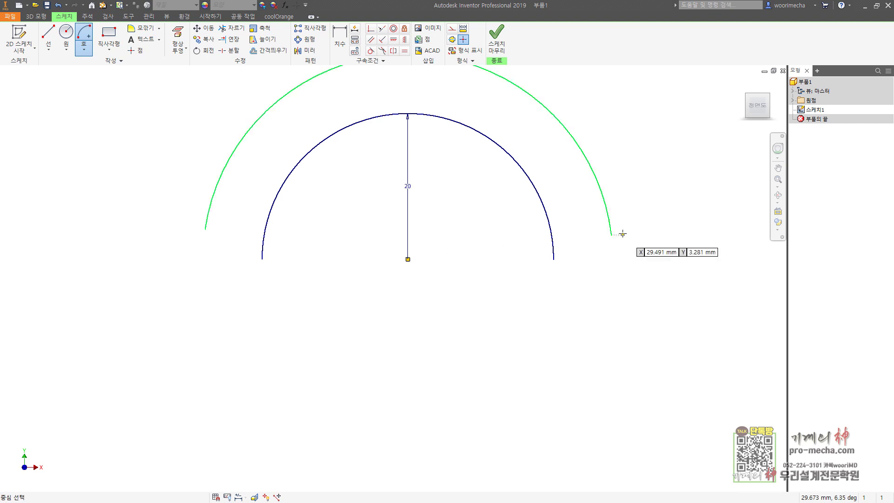
Draw the stepped right-leg line chain from the outer arc's right end to the inner arc's end
{"action": "key", "text": "d"}
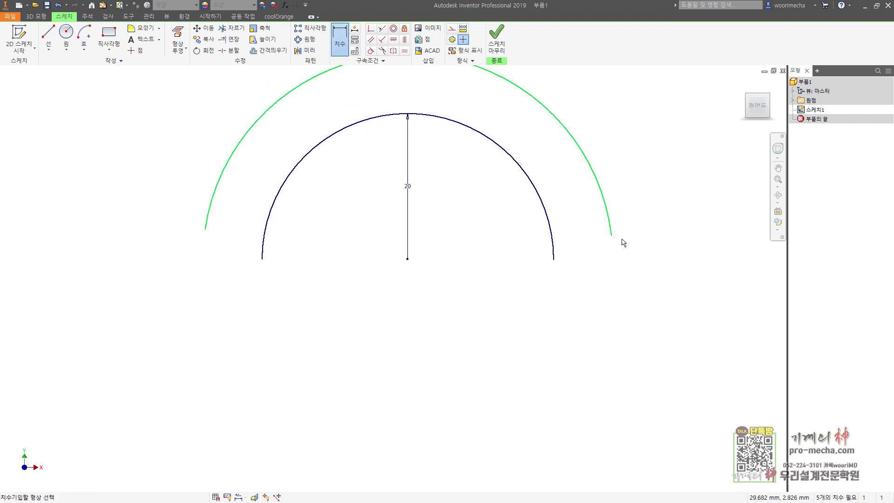
{"action": "key", "text": "l"}
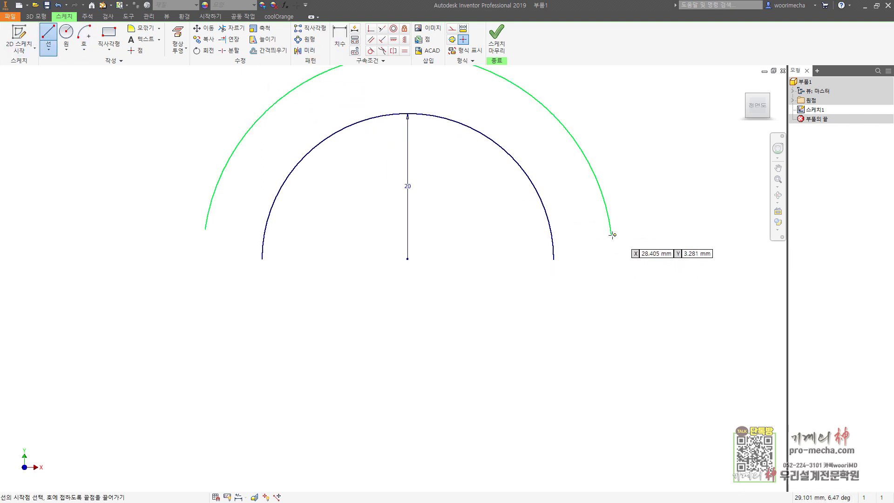
{"action": "left_click", "coordinate": [611, 235]}
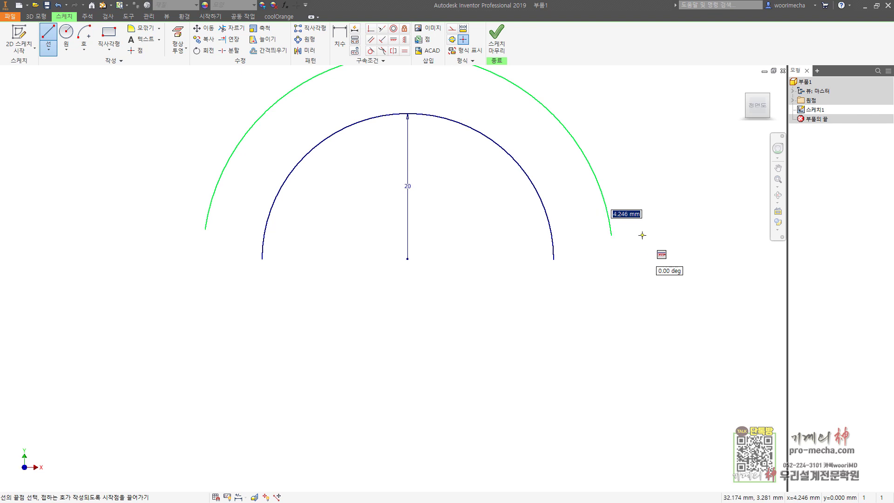
{"action": "left_click", "coordinate": [642, 235]}
{"action": "middle_click_drag", "start_coordinate": [639, 414], "coordinate": [645, 310]}
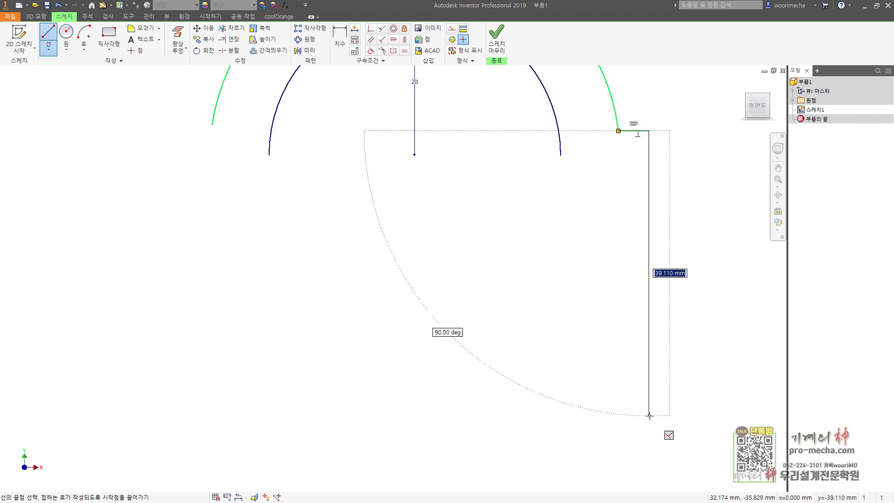
{"action": "left_click", "coordinate": [650, 415]}
{"action": "left_click", "coordinate": [506, 415]}
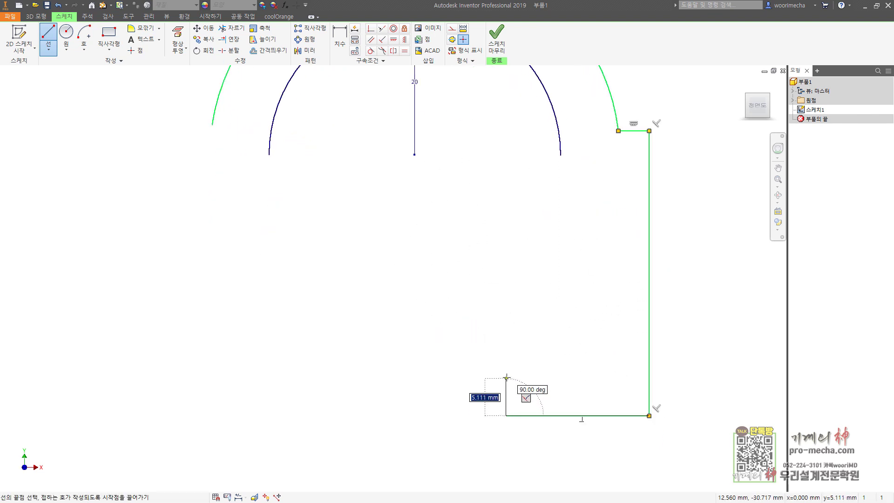
{"action": "left_click", "coordinate": [506, 374]}
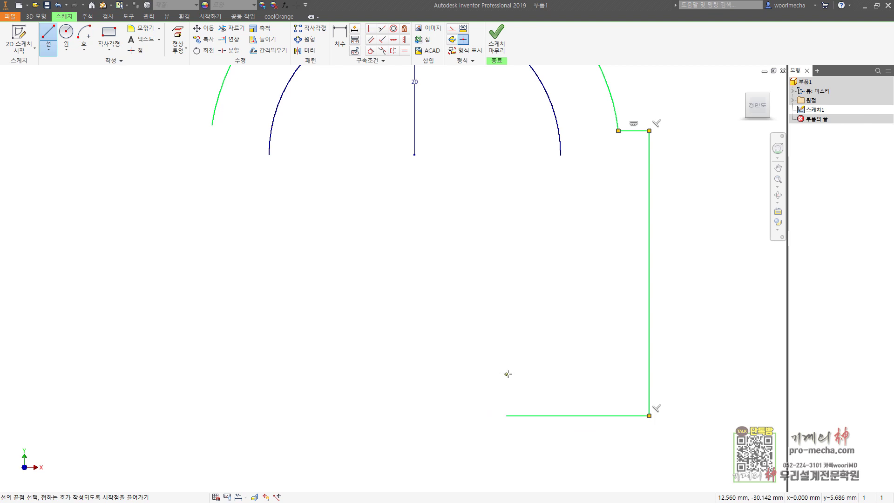
{"action": "left_click", "coordinate": [603, 374]}
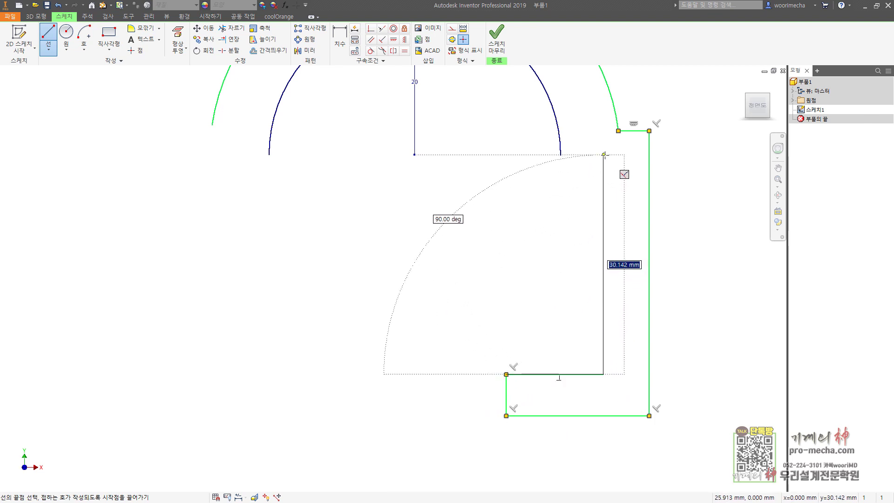
{"action": "left_click", "coordinate": [604, 154]}
{"action": "left_click", "coordinate": [560, 155]}
{"action": "key", "text": "Escape"}
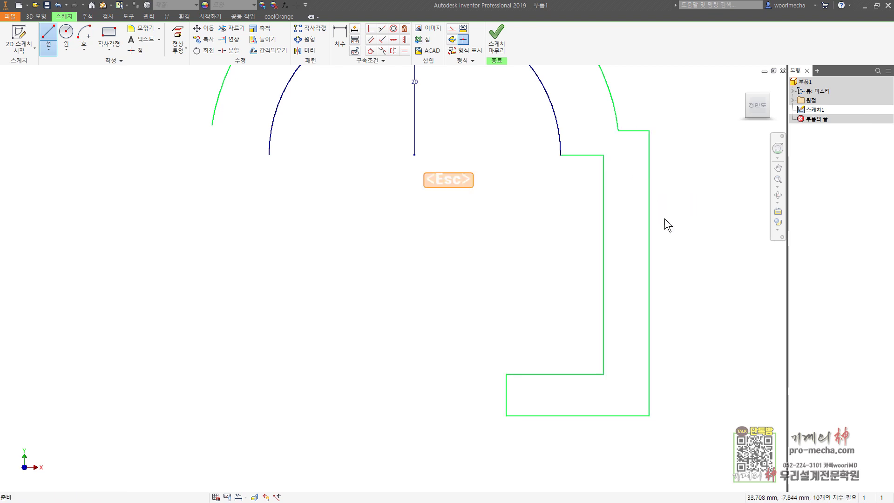
Select all the right-leg lines
{"action": "left_click_drag", "start_coordinate": [692, 219], "coordinate": [634, 102]}
{"action": "left_click", "coordinate": [603, 237], "text": "ctrl"}
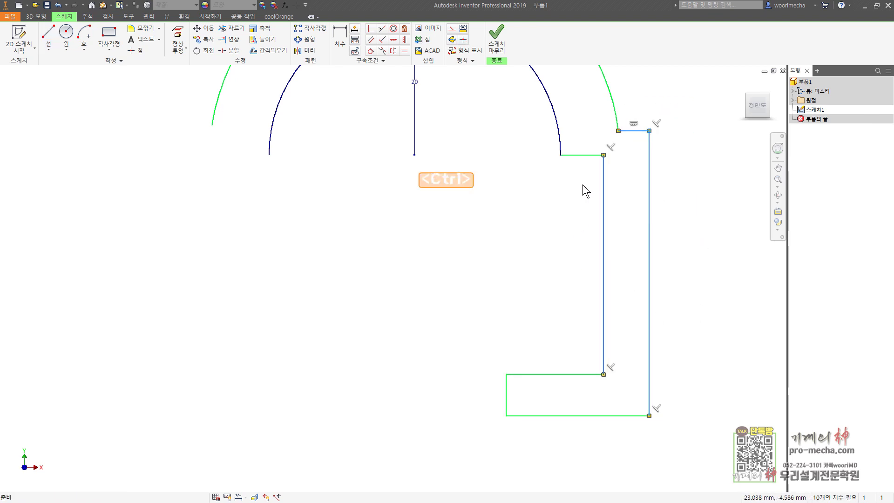
{"action": "left_click_drag", "start_coordinate": [575, 133], "coordinate": [567, 179], "text": "ctrl"}
{"action": "left_click_drag", "start_coordinate": [566, 325], "coordinate": [470, 447], "text": "ctrl"}
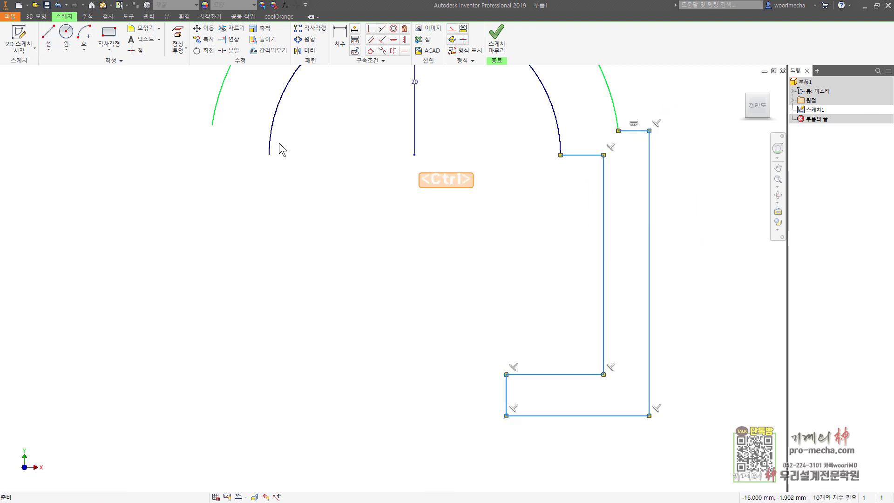
Draw a vertical line down from the arc centre and make it a construction centreline
{"action": "left_click", "coordinate": [305, 50]}
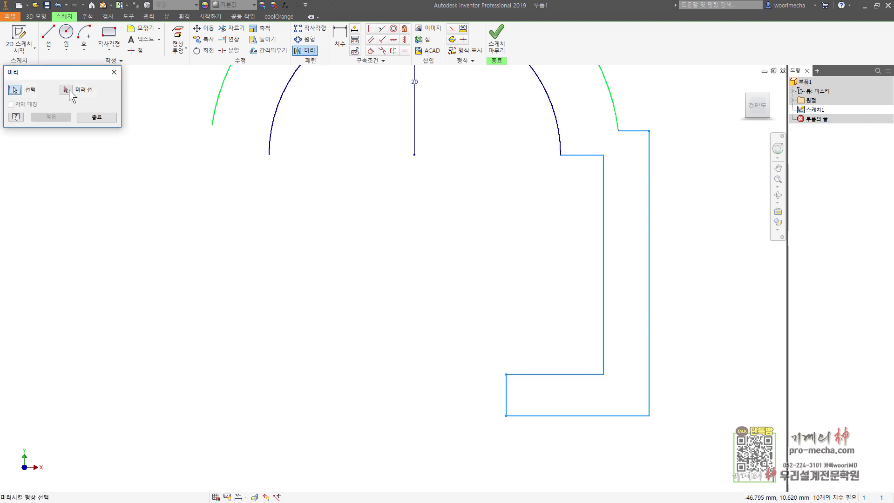
{"action": "key", "text": "Escape"}
{"action": "left_click", "coordinate": [48, 37]}
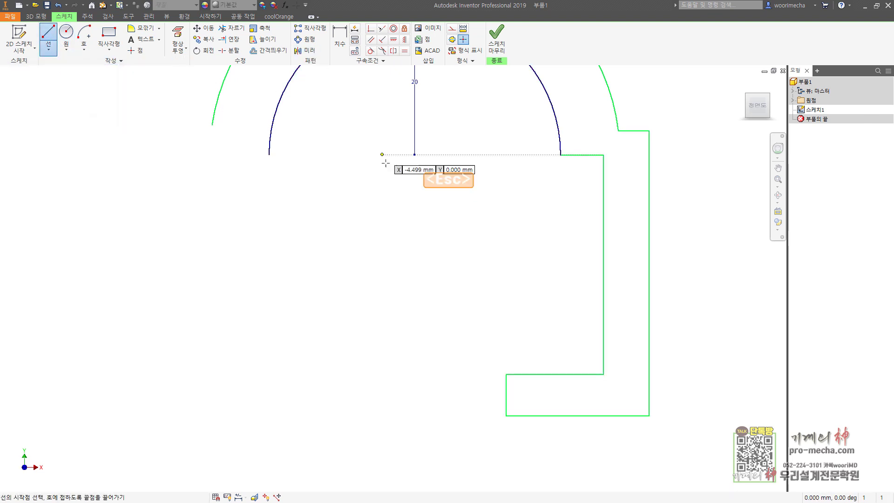
{"action": "left_click", "coordinate": [414, 154]}
{"action": "left_click", "coordinate": [415, 191]}
{"action": "key", "text": "Escape"}
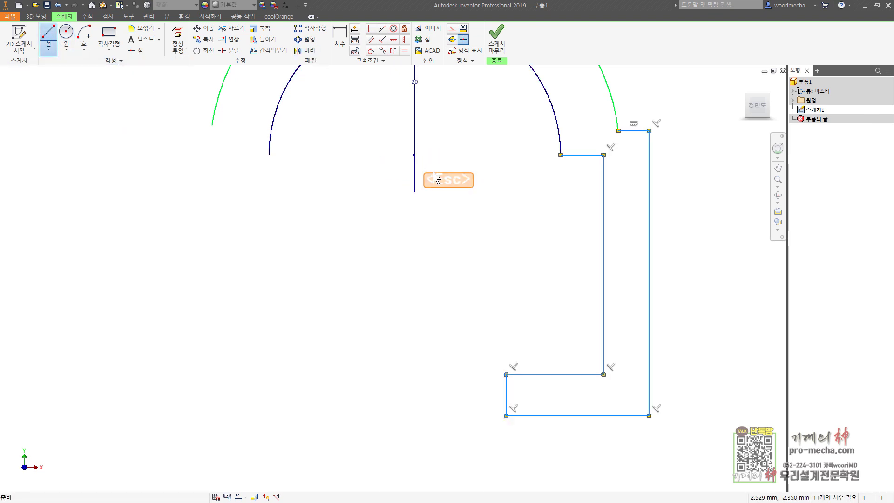
{"action": "left_click", "coordinate": [451, 28]}
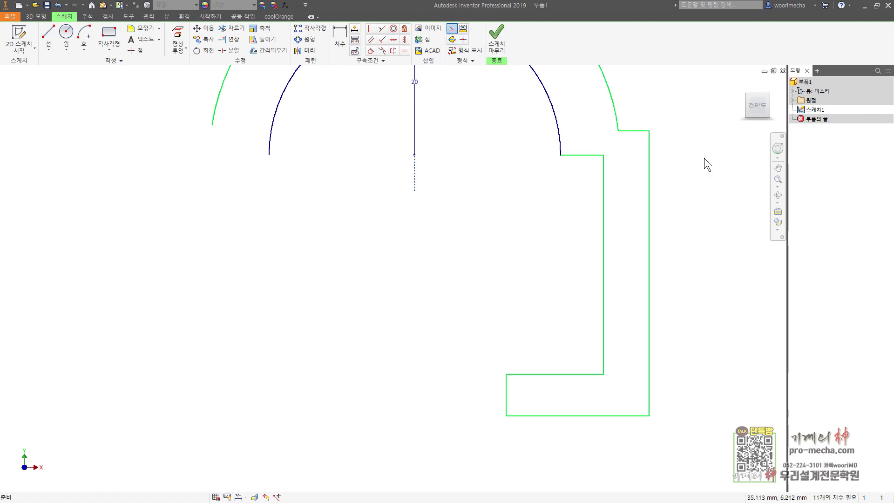
Mirror the right-leg lines about the centreline to create the left leg
{"action": "mouse_move", "coordinate": [700, 447]}
{"action": "left_mouse_down"}
{"action": "mouse_move", "coordinate": [487, 223]}
{"action": "mouse_move", "coordinate": [486, 182]}
{"action": "left_mouse_up"}
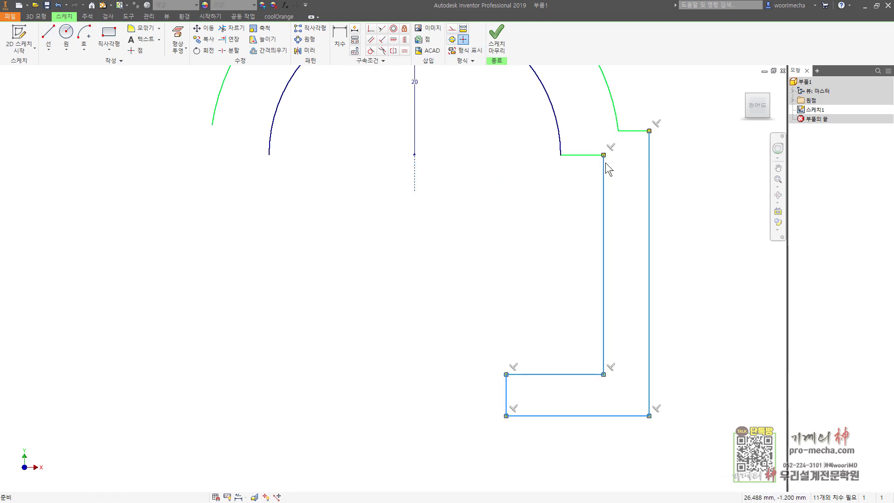
{"action": "left_click", "coordinate": [582, 154], "text": "ctrl"}
{"action": "left_click", "coordinate": [633, 130], "text": "ctrl"}
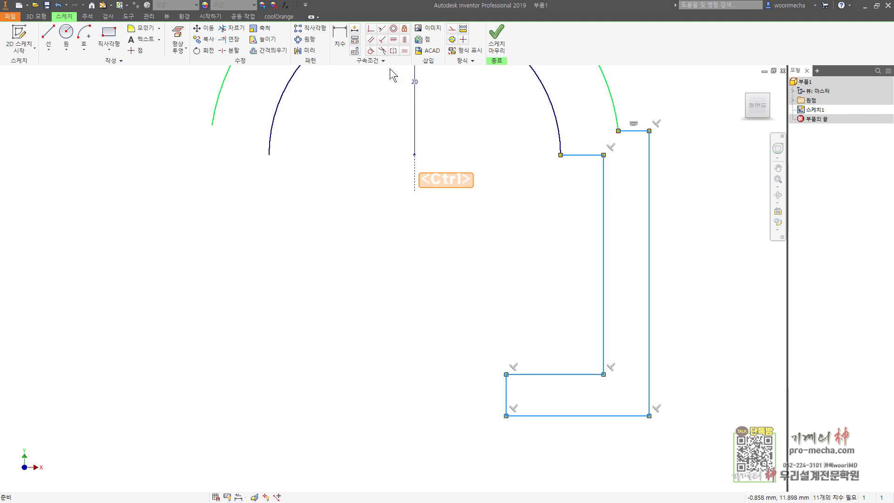
{"action": "left_click", "coordinate": [305, 50]}
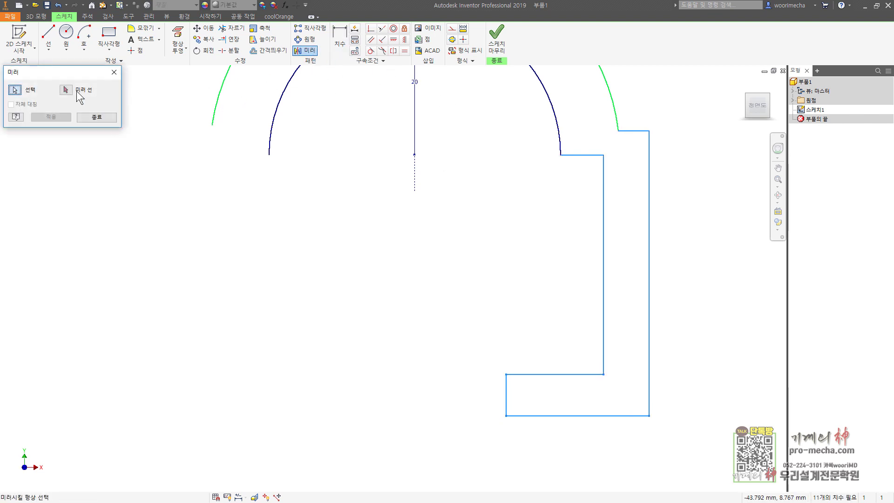
{"action": "left_click", "coordinate": [77, 92]}
{"action": "left_click", "coordinate": [414, 182]}
{"action": "left_click", "coordinate": [54, 116]}
{"action": "left_click", "coordinate": [96, 117]}
Start a coincident constraint on the outer arc's left endpoint, then cancel it
{"action": "middle_click_drag", "start_coordinate": [307, 209], "coordinate": [323, 246]}
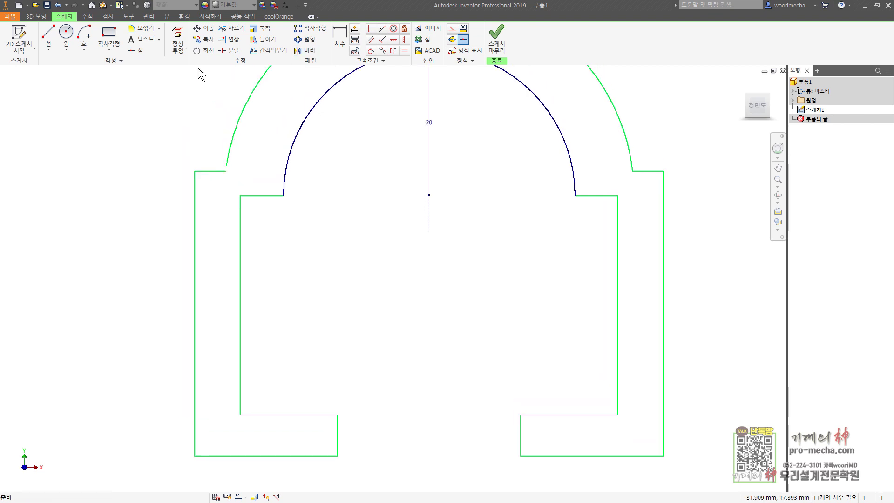
{"action": "left_click", "coordinate": [371, 28]}
{"action": "left_click", "coordinate": [227, 170]}
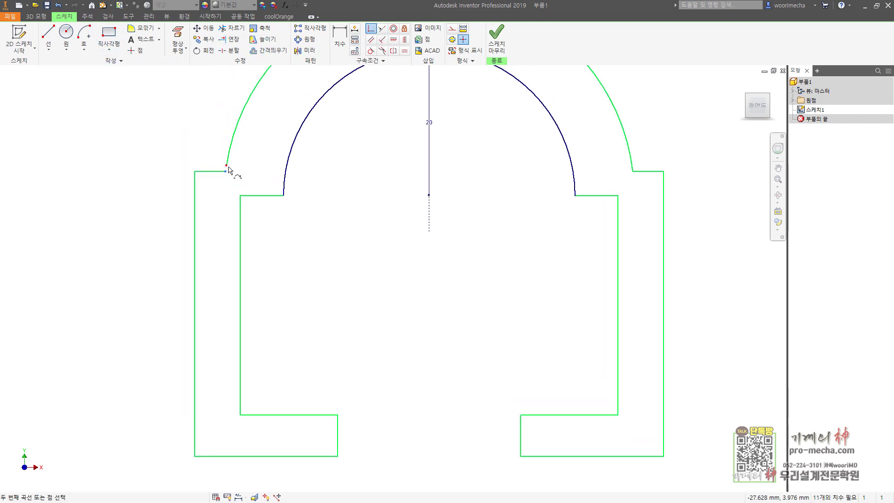
{"action": "scroll", "coordinate": [335, 250], "scroll_direction": "down", "scroll_amount": 3}
{"action": "key", "text": "Escape"}
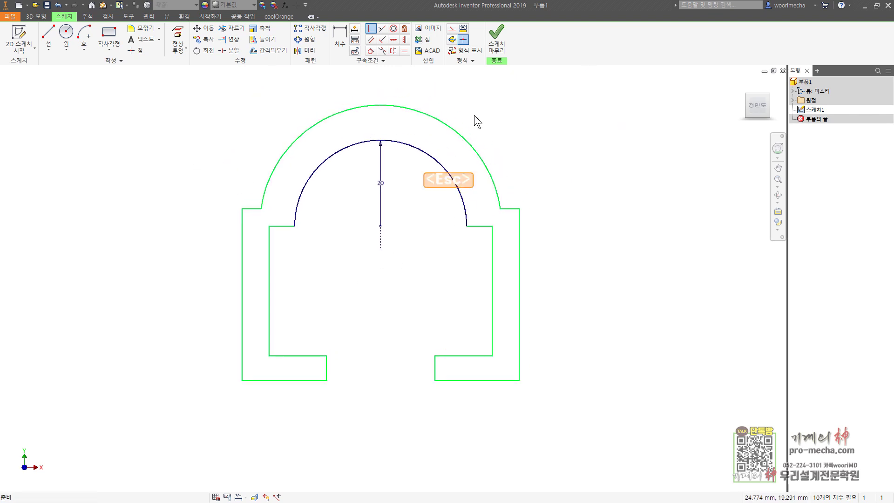
Dimension the outer arch radius to 28
{"action": "key", "text": "d"}
{"action": "left_click", "coordinate": [445, 122]}
{"action": "left_click", "coordinate": [494, 109]}
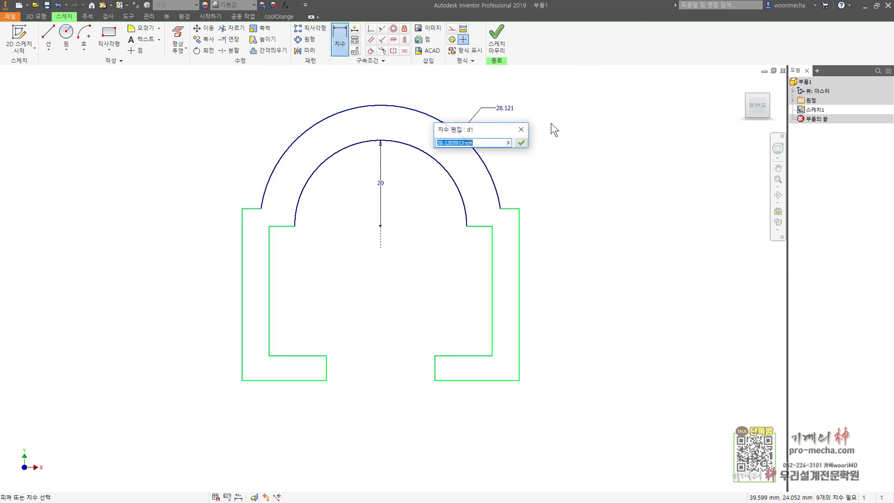
{"action": "type", "text": "28"}
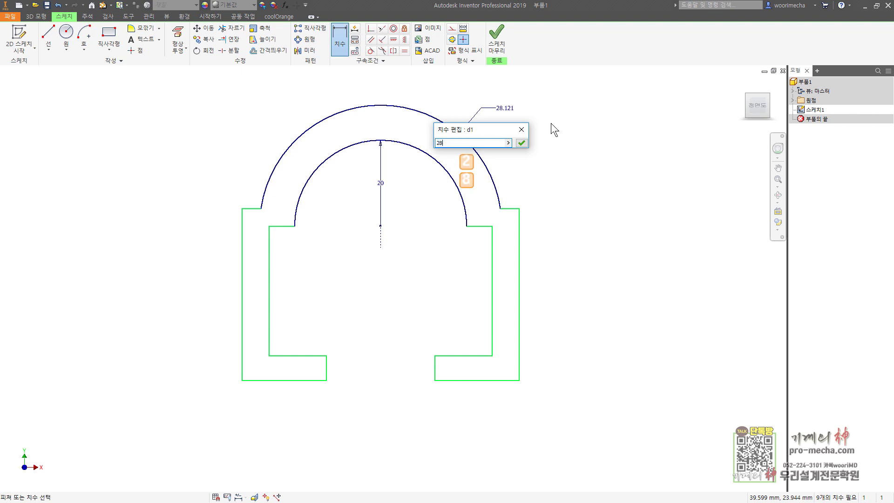
{"action": "key", "text": "Return"}
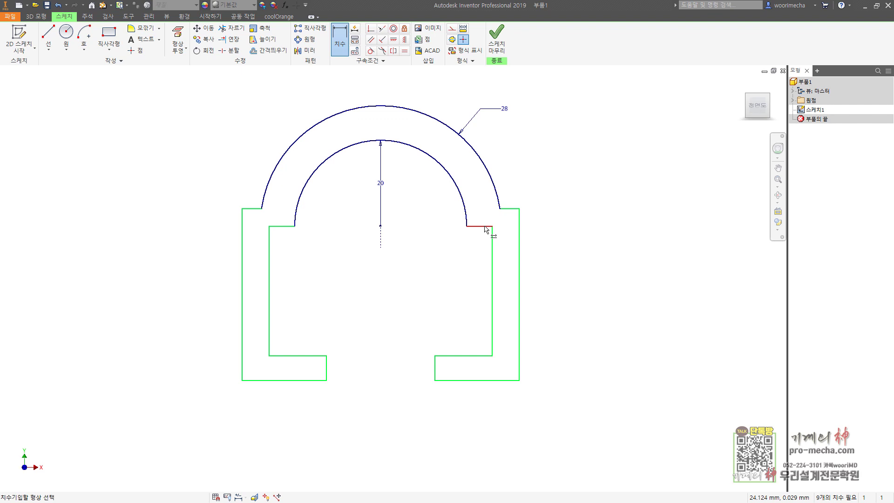
Add a vertical dimension of 28 for the inner slot height
{"action": "left_click", "coordinate": [464, 380]}
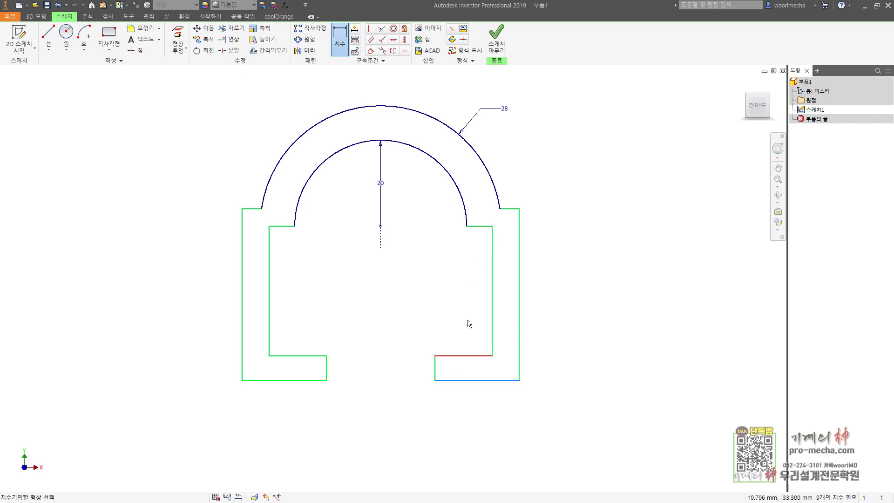
{"action": "left_click", "coordinate": [489, 228]}
{"action": "left_click", "coordinate": [413, 265]}
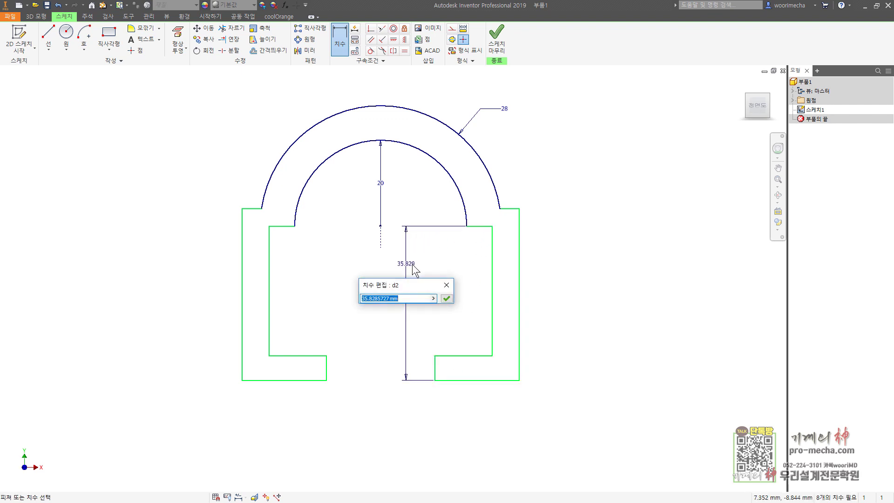
{"action": "type", "text": "28"}
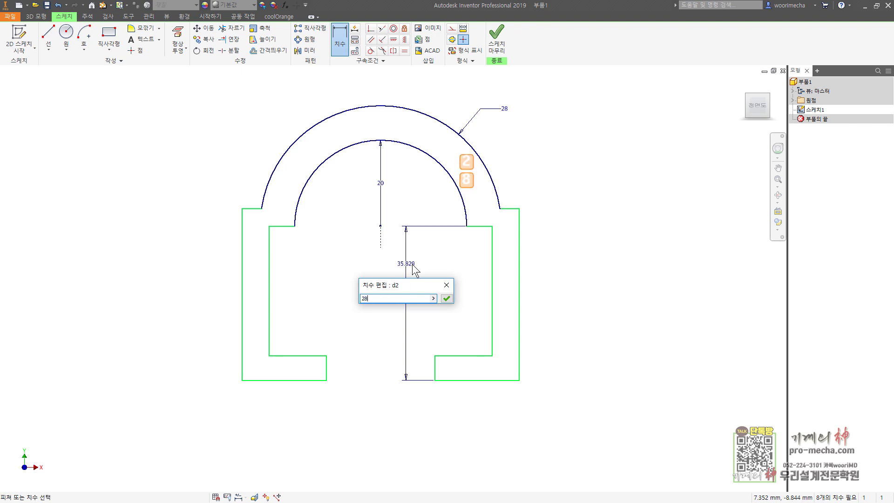
{"action": "key", "text": "Return"}
Dimension the inner right vertical wall to 20
{"action": "left_click", "coordinate": [492, 291]}
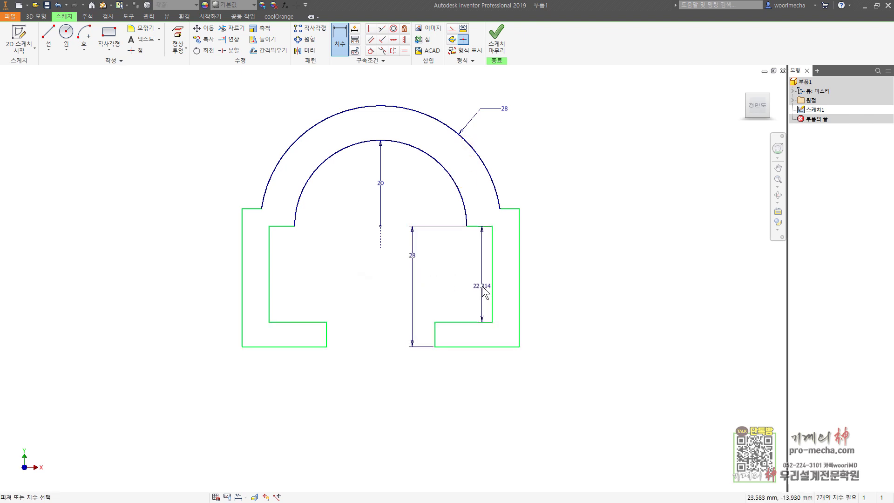
{"action": "left_click", "coordinate": [483, 291]}
{"action": "type", "text": "20"}
{"action": "key", "text": "Return"}
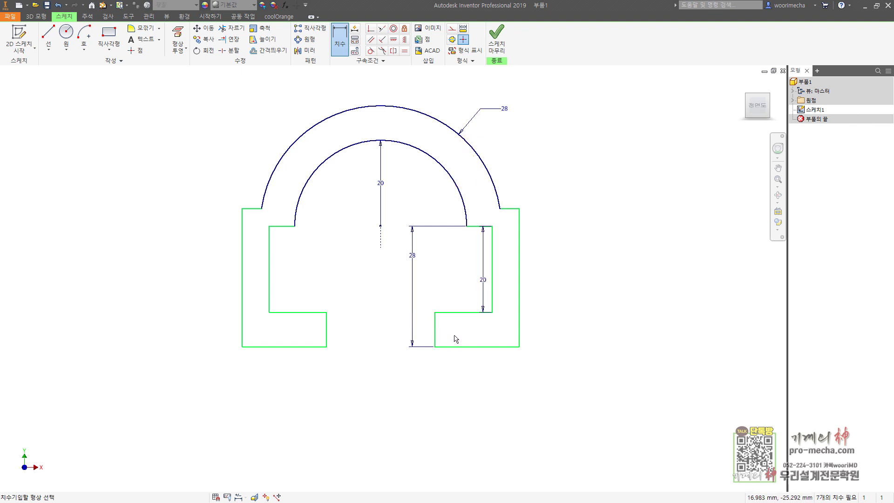
Dimension the bottom slot width to 36 and the inner wall spacing to 50
{"action": "left_click", "coordinate": [435, 333]}
{"action": "left_click", "coordinate": [327, 333]}
{"action": "left_click", "coordinate": [441, 378]}
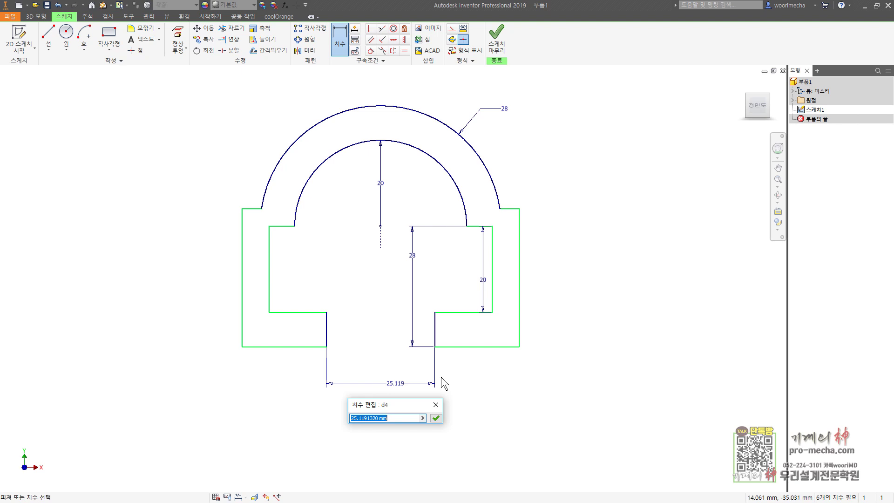
{"action": "type", "text": "36"}
{"action": "key", "text": "Return"}
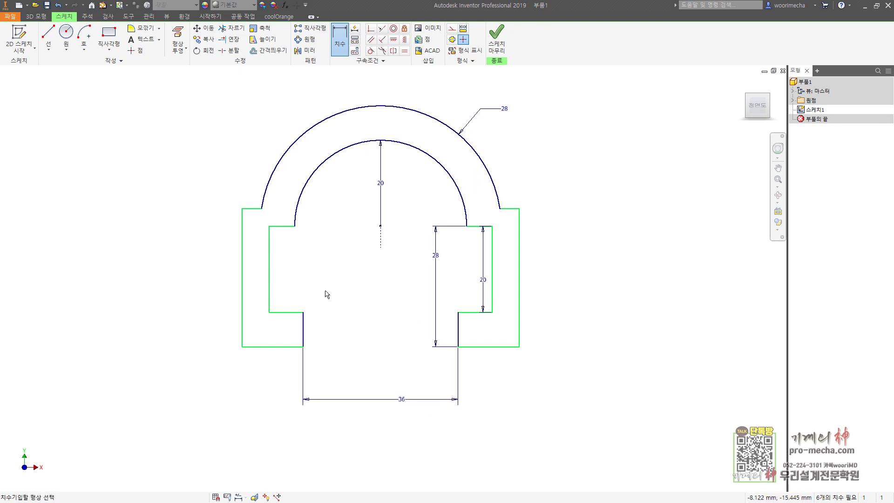
{"action": "left_click", "coordinate": [269, 290]}
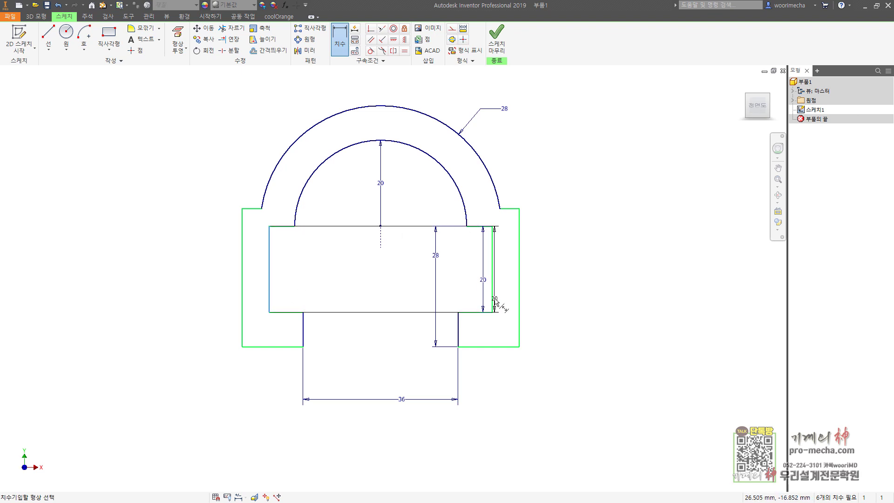
{"action": "left_click", "coordinate": [492, 301]}
{"action": "left_click", "coordinate": [384, 419]}
{"action": "type", "text": "50"}
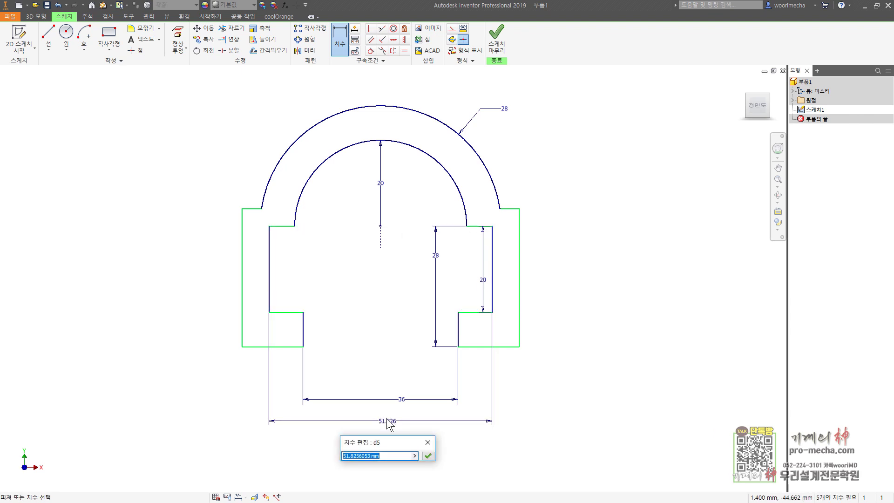
{"action": "key", "text": "Return"}
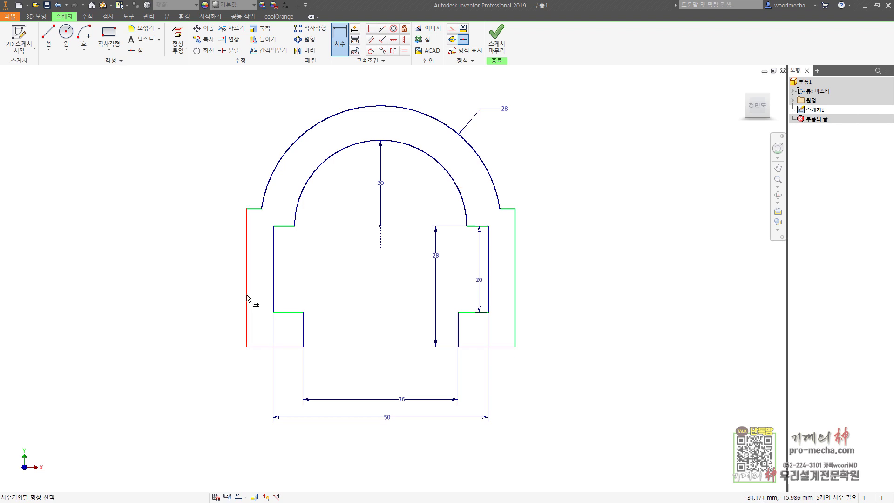
Dimension the overall profile width to 66
{"action": "left_click", "coordinate": [246, 299]}
{"action": "left_click", "coordinate": [514, 317]}
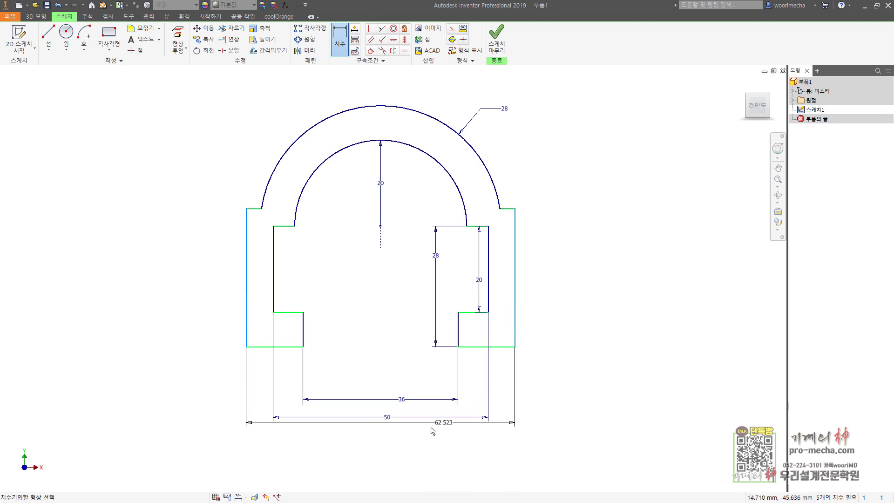
{"action": "left_click", "coordinate": [410, 437]}
{"action": "type", "text": "66"}
{"action": "key", "text": "Return"}
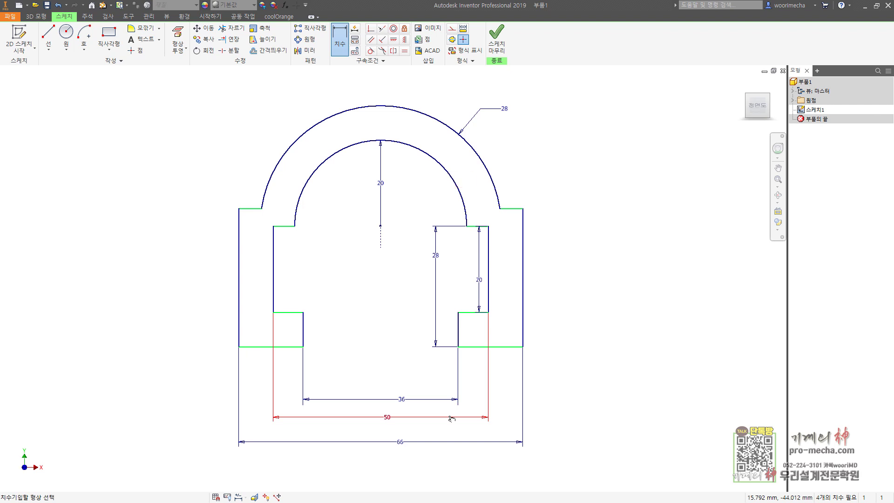
{"action": "left_click", "coordinate": [512, 347]}
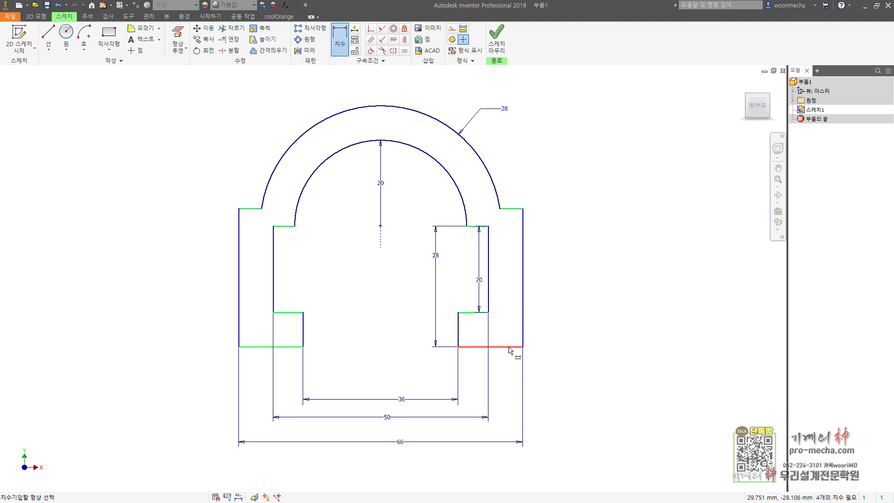
Dimension the outer right side height to 32
{"action": "left_click", "coordinate": [518, 207]}
{"action": "left_click", "coordinate": [593, 244]}
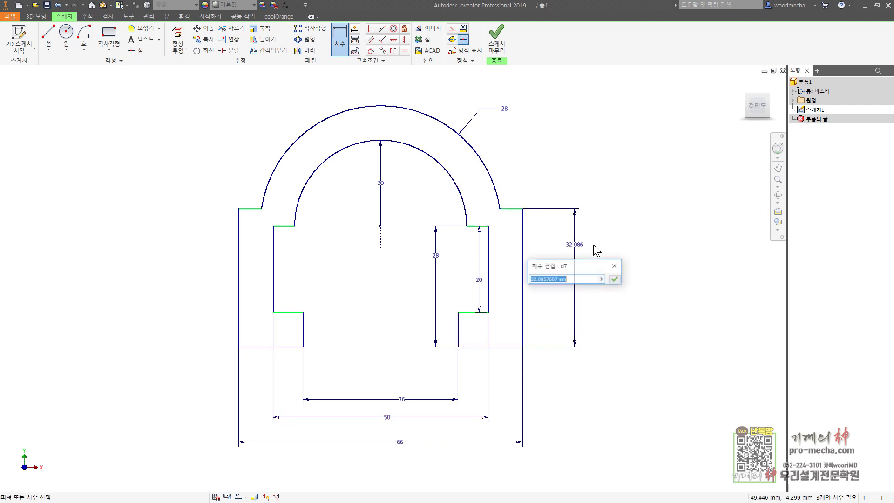
{"action": "type", "text": "32"}
{"action": "key", "text": "Return"}
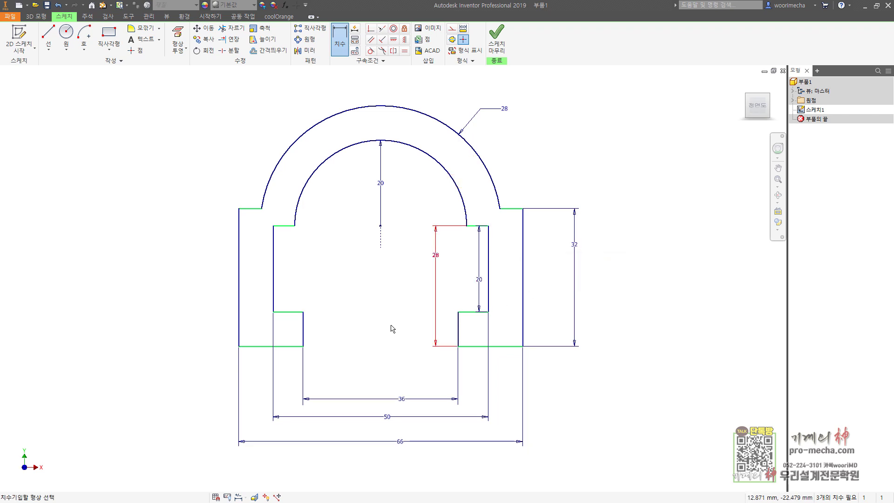
{"action": "key", "text": "Escape"}
{"action": "key", "text": "Escape"}
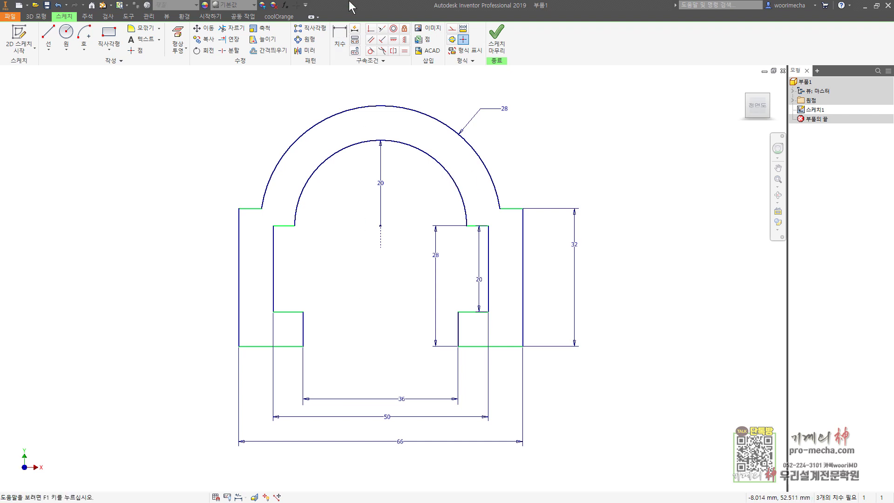
Level both arc ends with the arc centre using horizontal constraints, then finish the sketch
{"action": "left_click", "coordinate": [393, 39]}
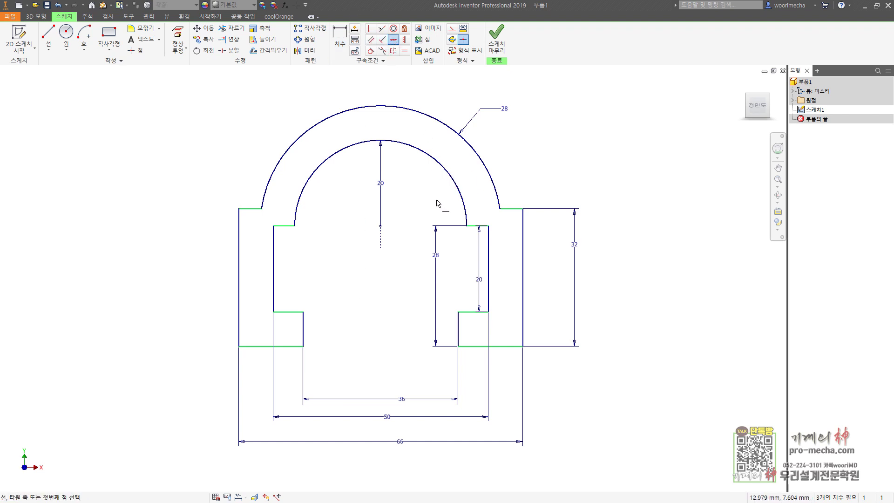
{"action": "left_click", "coordinate": [380, 227]}
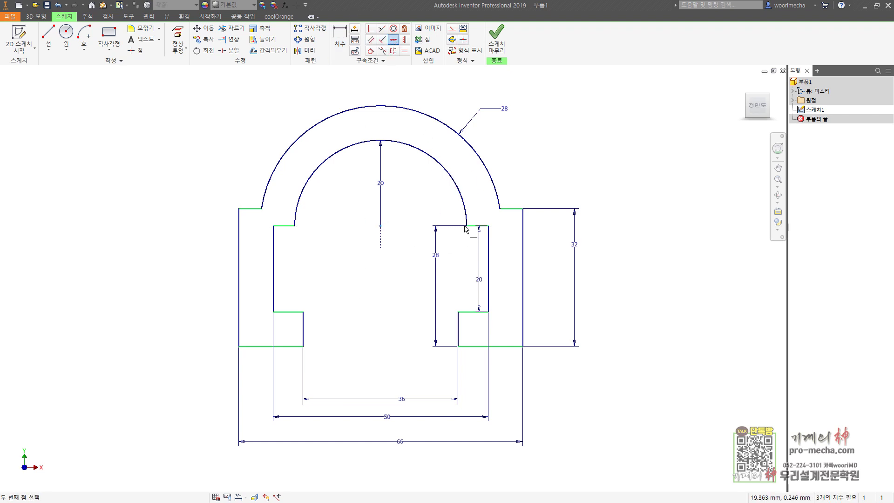
{"action": "left_click", "coordinate": [466, 226]}
{"action": "key", "text": "Escape"}
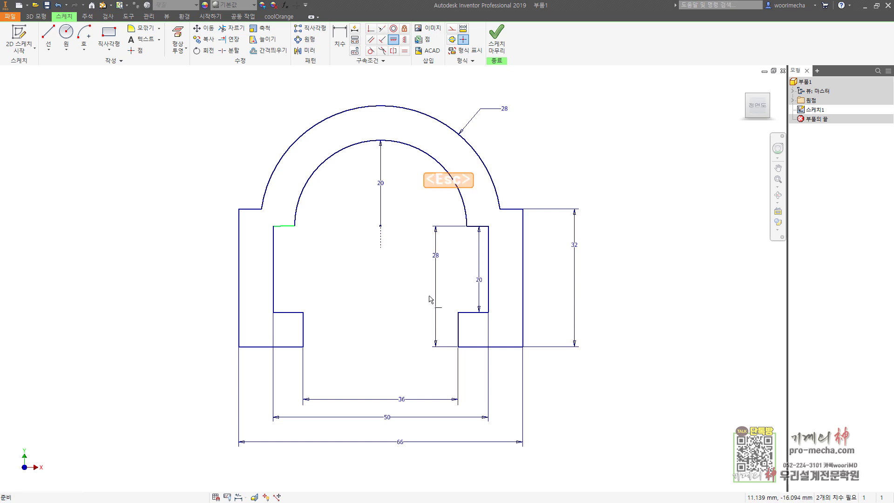
{"action": "left_click", "coordinate": [393, 39]}
{"action": "left_click", "coordinate": [381, 227]}
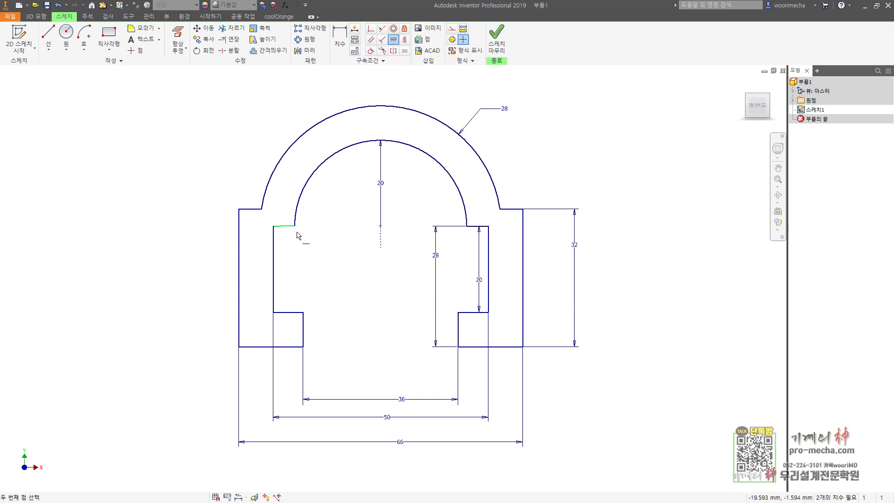
{"action": "left_click", "coordinate": [295, 227]}
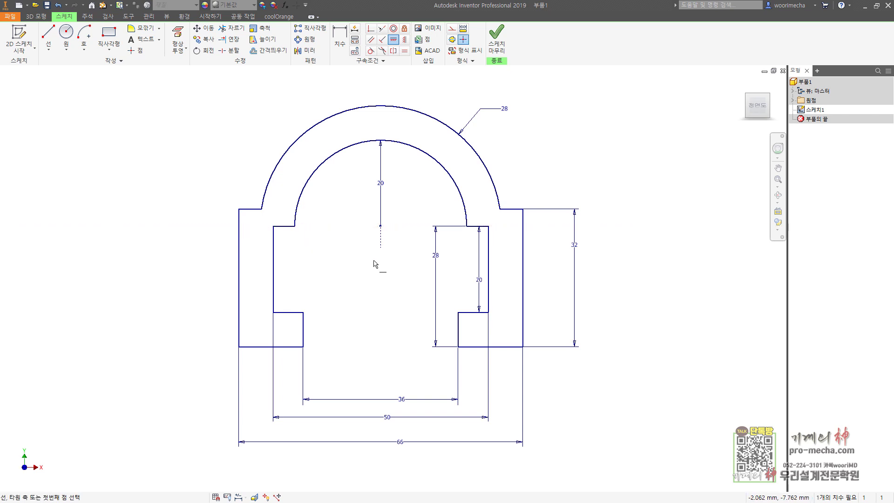
{"action": "key", "text": "Escape"}
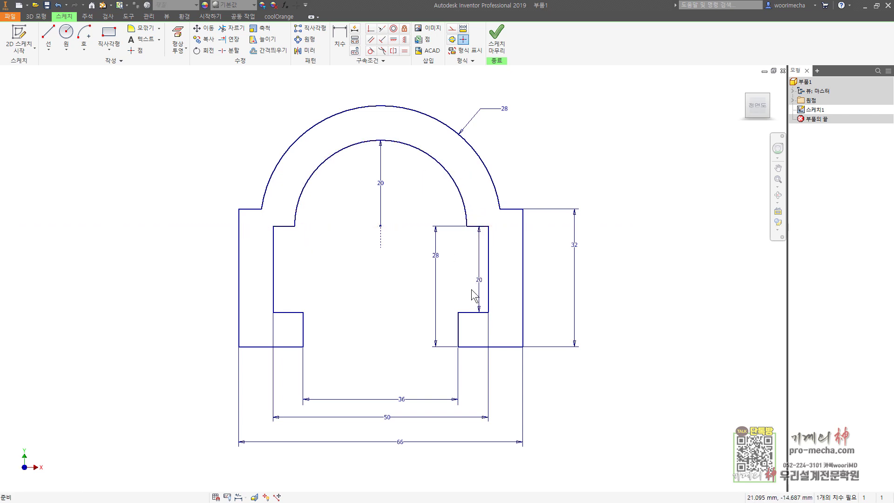
{"action": "middle_click", "coordinate": [381, 290]}
{"action": "middle_click", "coordinate": [381, 290]}
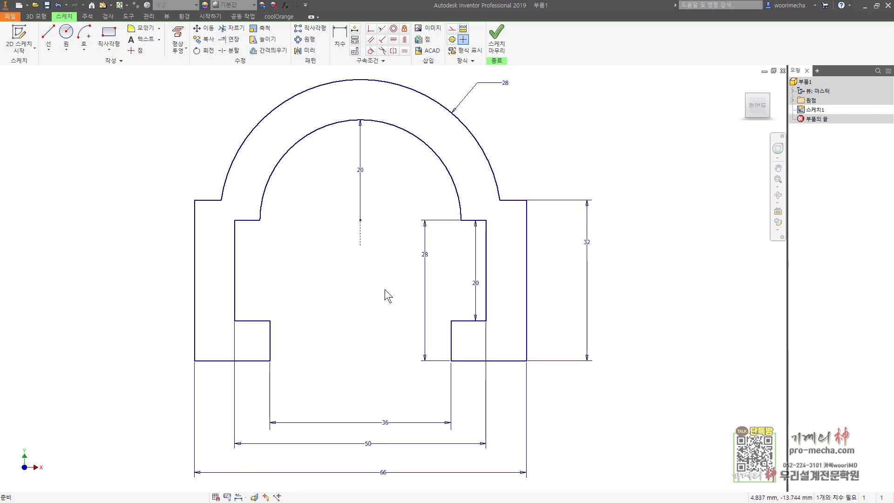
{"action": "left_click", "coordinate": [496, 39]}
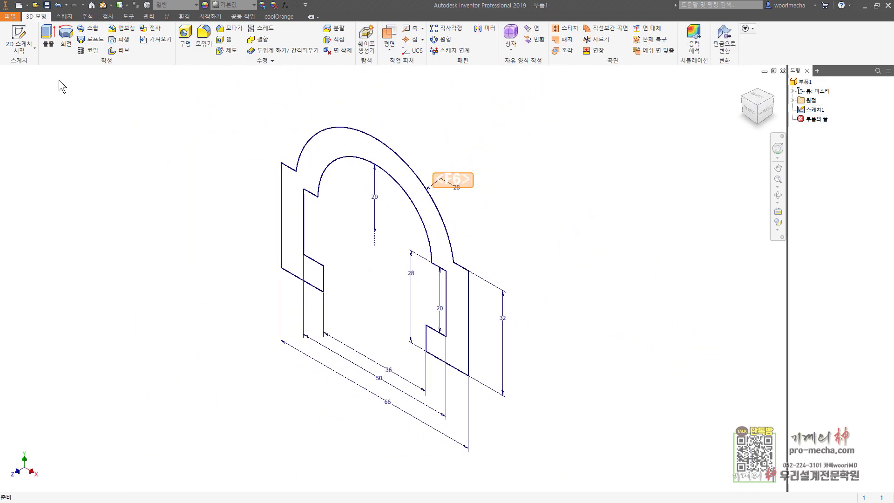
Extrude the clamp profile 25 mm symmetrically into a solid body
{"action": "left_click", "coordinate": [48, 37]}
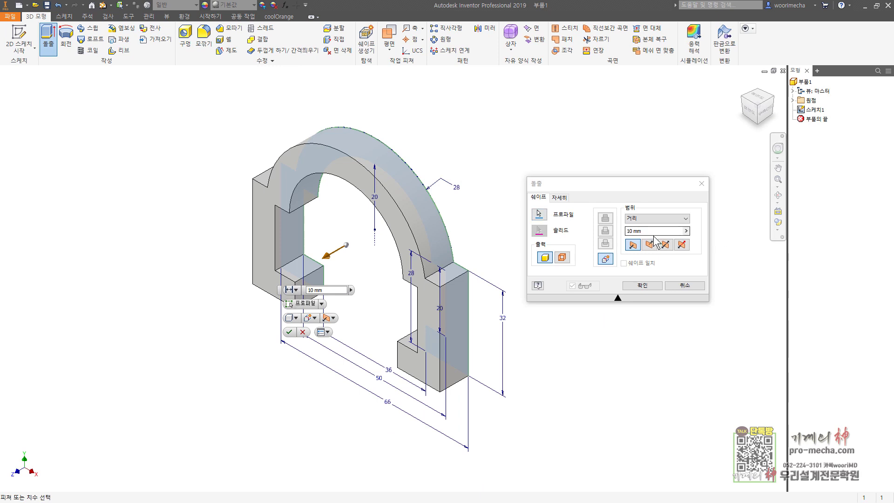
{"action": "left_click", "coordinate": [563, 239]}
{"action": "type", "text": "25"}
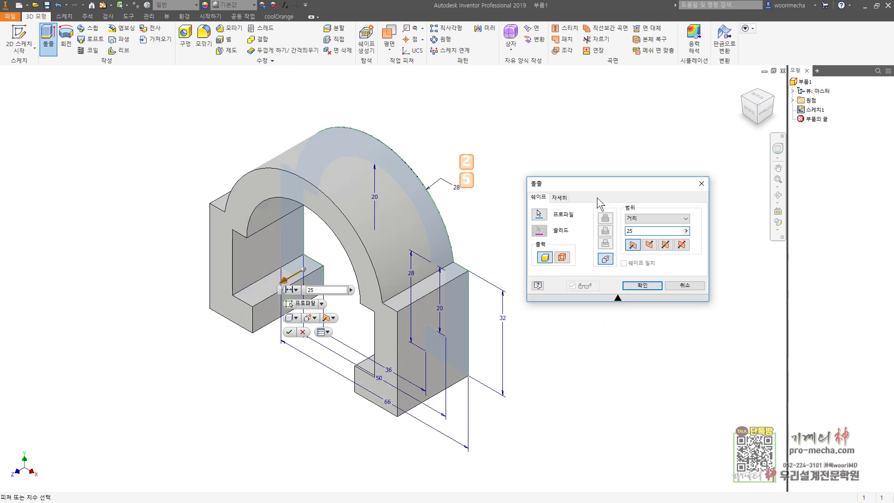
{"action": "left_click", "coordinate": [666, 245]}
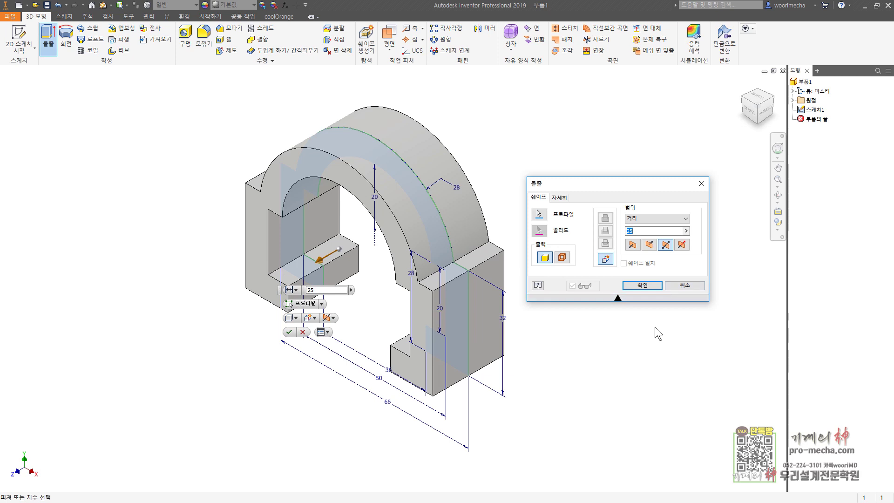
{"action": "left_click", "coordinate": [642, 285]}
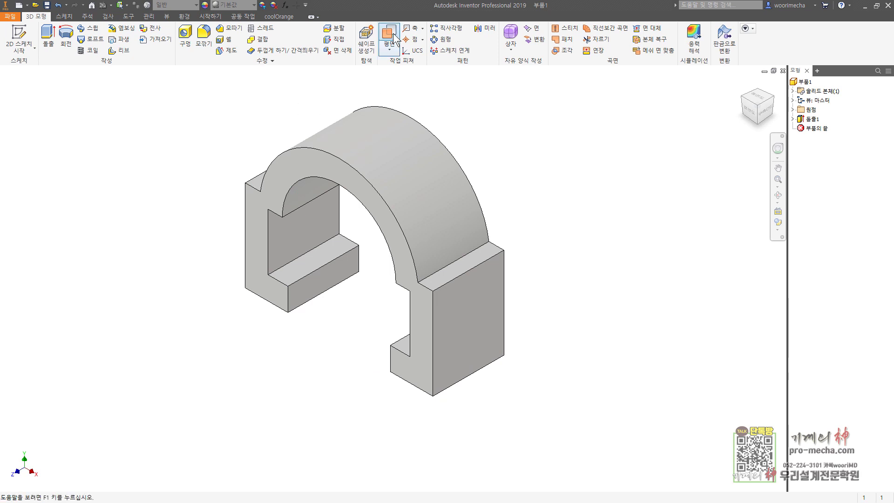
Create a work plane offset -63 mm from the side block's face, just above the arch
{"action": "middle_click_drag", "start_coordinate": [522, 257], "coordinate": [512, 207], "text": "shift"}
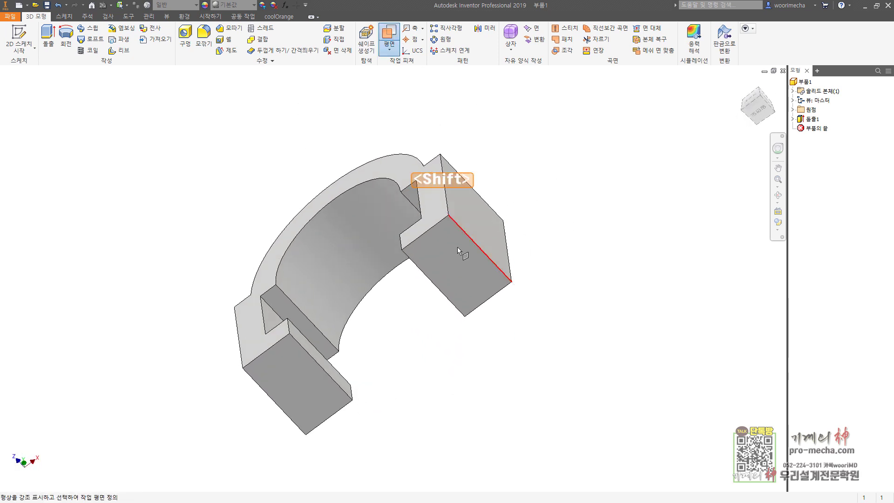
{"action": "left_click_drag", "start_coordinate": [429, 260], "coordinate": [399, 124]}
{"action": "key", "text": "Escape"}
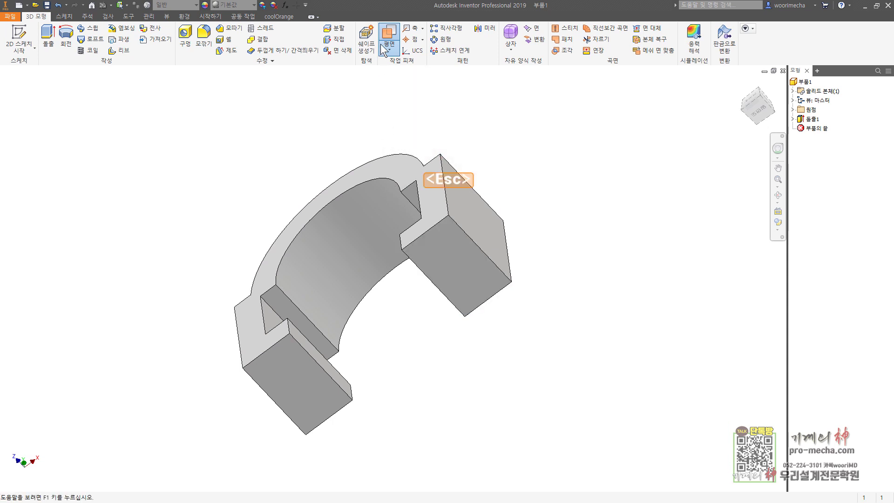
{"action": "left_click_drag", "start_coordinate": [425, 250], "coordinate": [390, 113]}
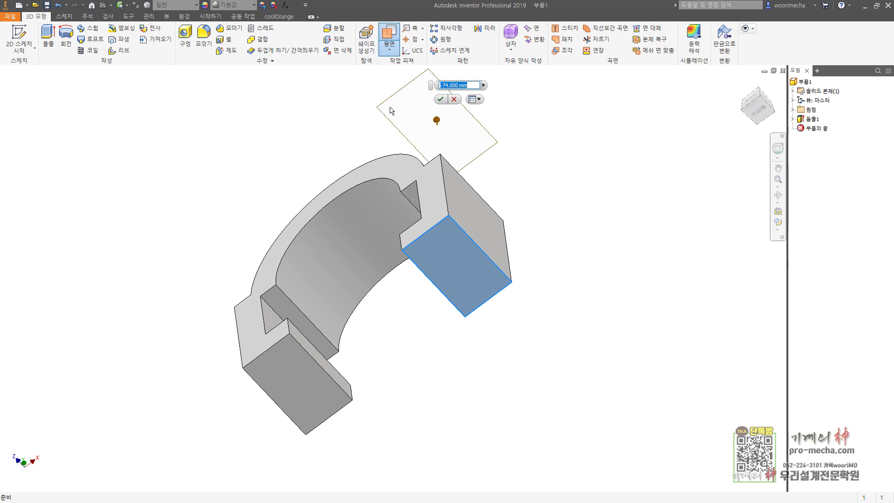
{"action": "type", "text": "-63"}
{"action": "key", "text": "Return"}
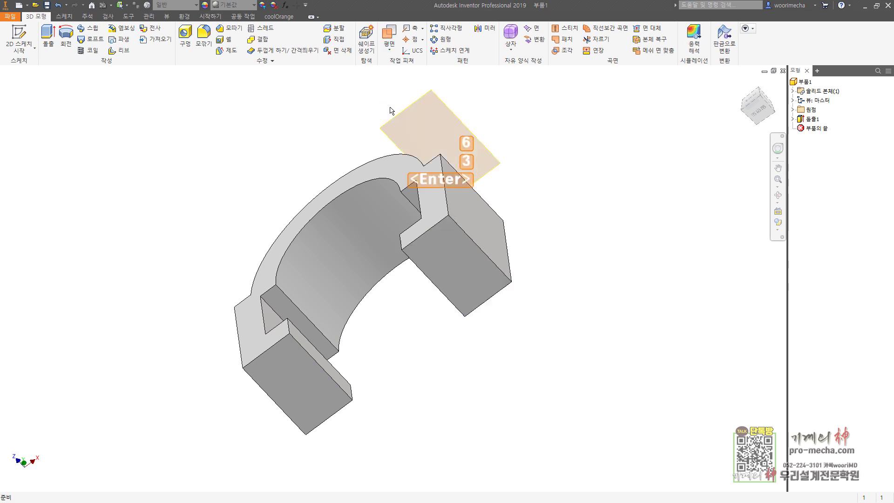
{"action": "key", "text": "F6"}
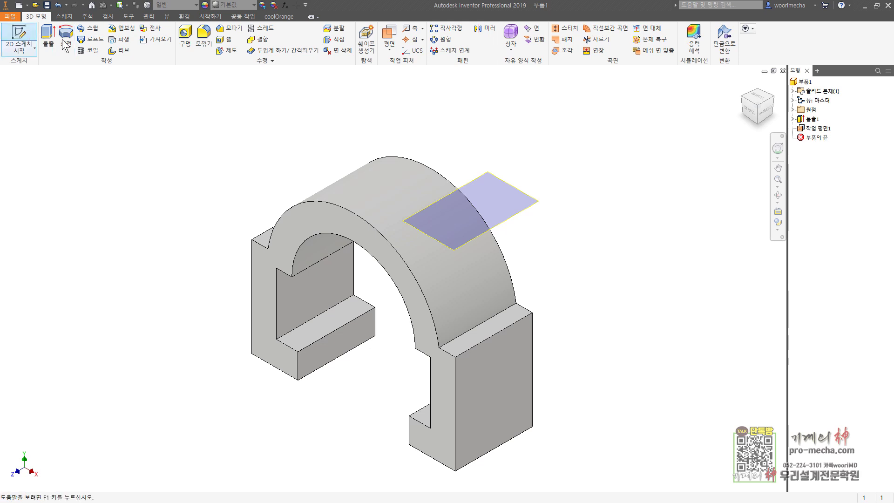
Sketch a 20 mm circle on Work Plane1
{"action": "left_click", "coordinate": [19, 37]}
{"action": "left_click", "coordinate": [530, 204]}
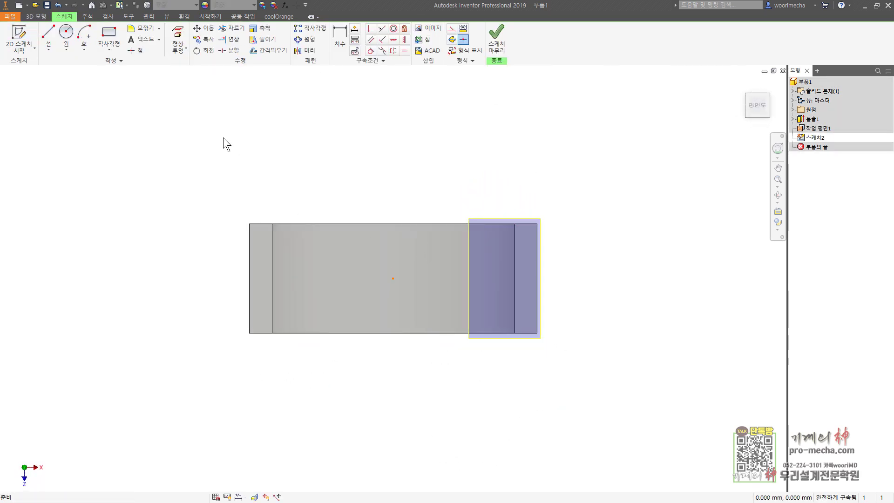
{"action": "left_click", "coordinate": [66, 33]}
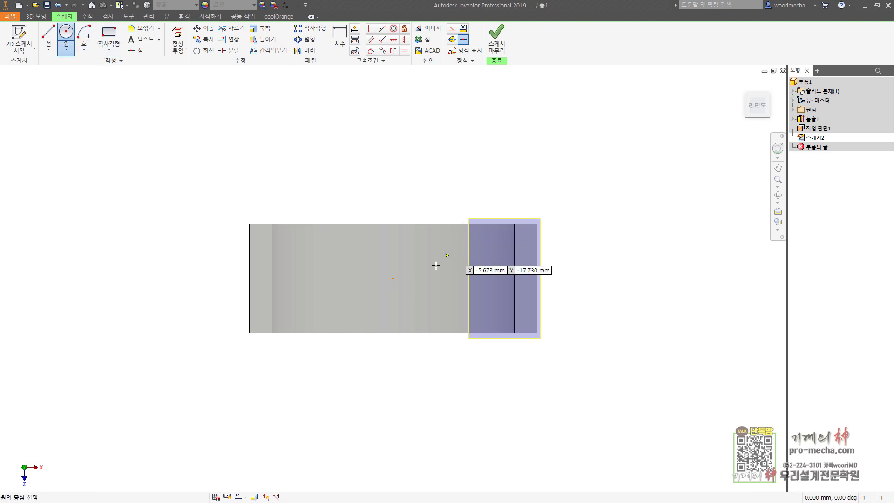
{"action": "left_click", "coordinate": [394, 278]}
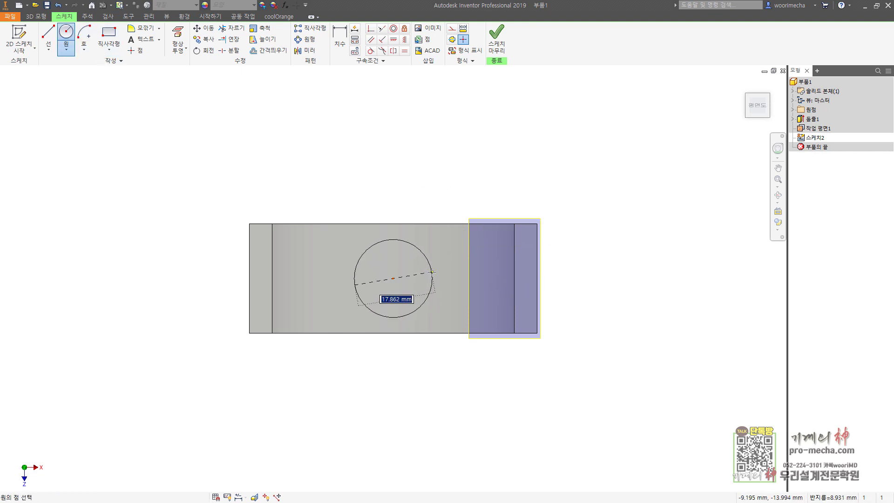
{"action": "type", "text": "20"}
{"action": "key", "text": "Return"}
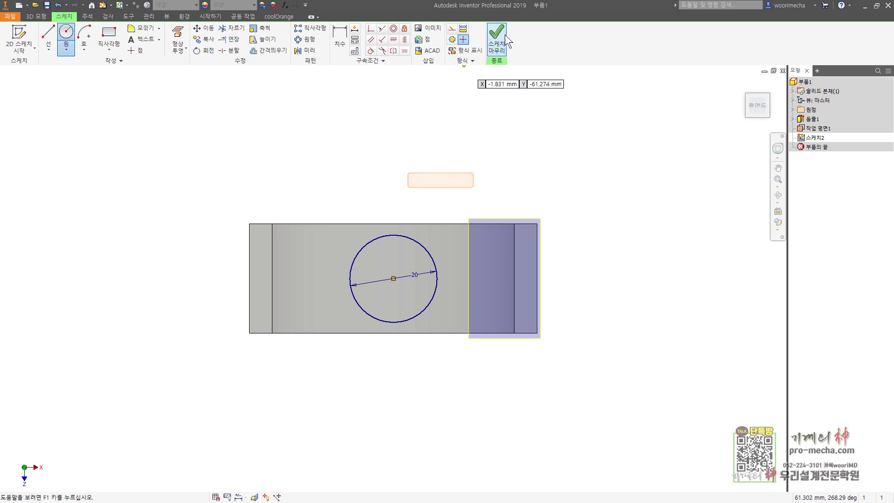
{"action": "left_click", "coordinate": [496, 38]}
Extrude the circle To Next onto the arch and hide Work Plane1
{"action": "left_click", "coordinate": [48, 40]}
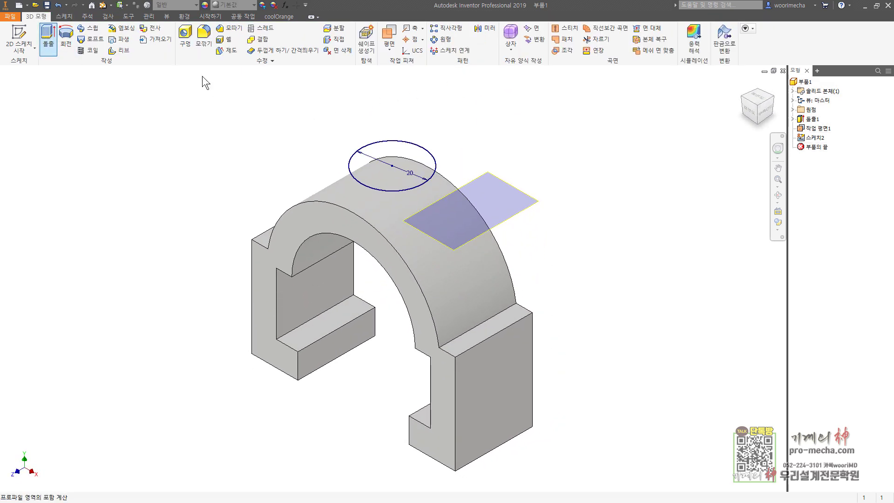
{"action": "left_click", "coordinate": [641, 219]}
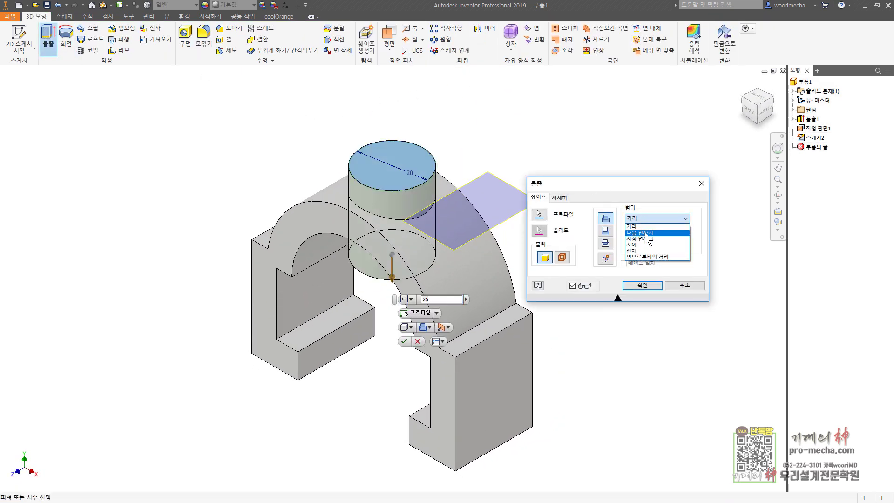
{"action": "left_click", "coordinate": [642, 233]}
{"action": "left_click", "coordinate": [642, 285]}
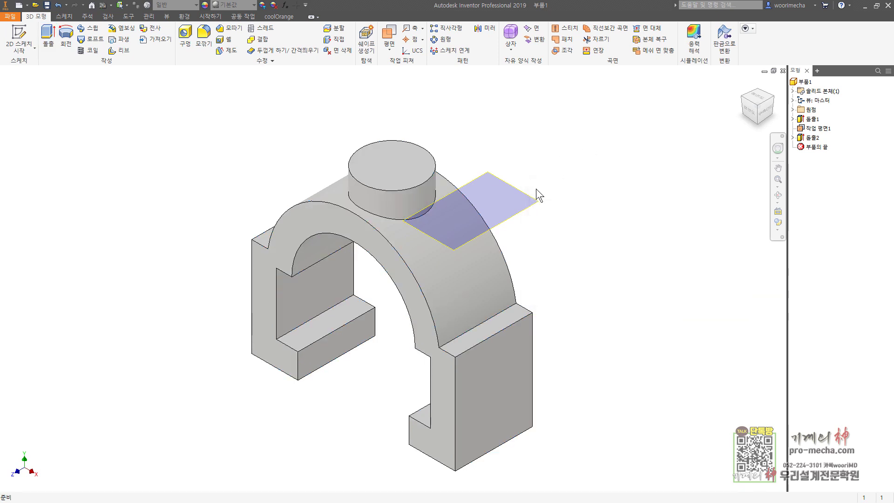
{"action": "right_click", "coordinate": [537, 204]}
{"action": "left_click", "coordinate": [560, 213]}
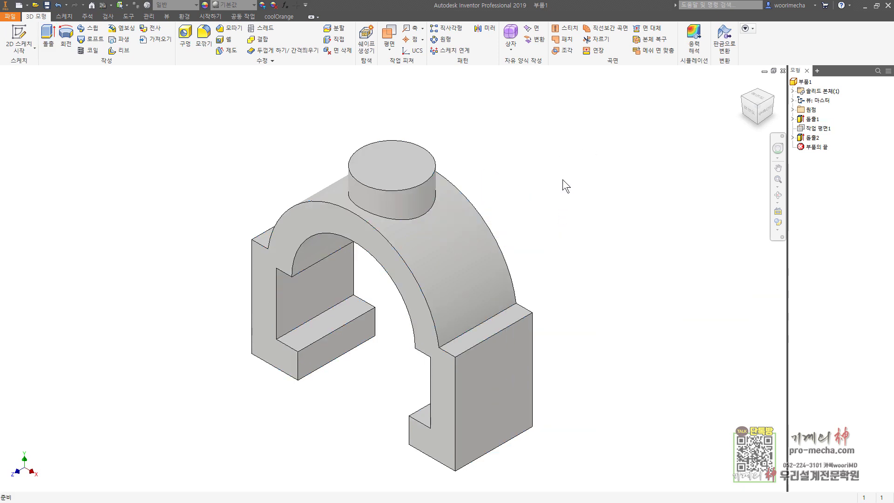
Fillet the boss base edge plus the right and left arch-to-block edges at 2 mm
{"action": "left_click", "coordinate": [203, 40]}
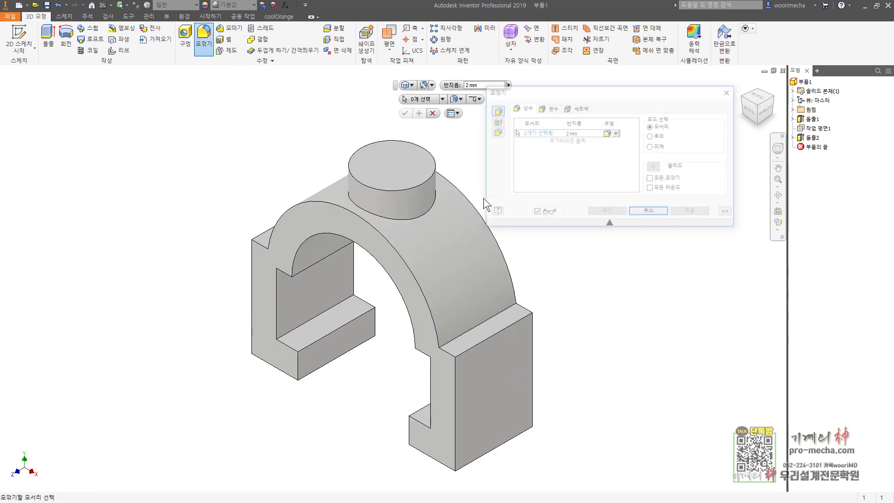
{"action": "left_click", "coordinate": [427, 208]}
{"action": "left_click", "coordinate": [481, 325]}
{"action": "middle_click_drag", "start_coordinate": [481, 325], "coordinate": [223, 137], "text": "shift"}
{"action": "left_click", "coordinate": [223, 138]}
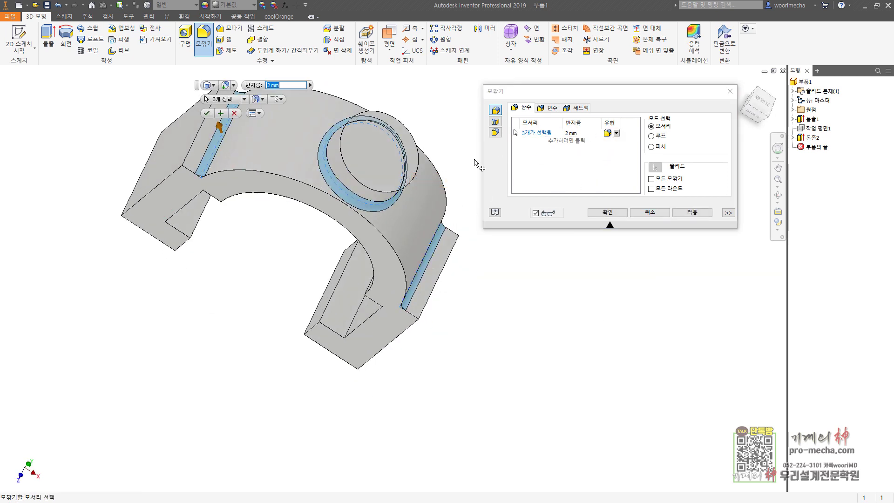
{"action": "key", "text": "Return"}
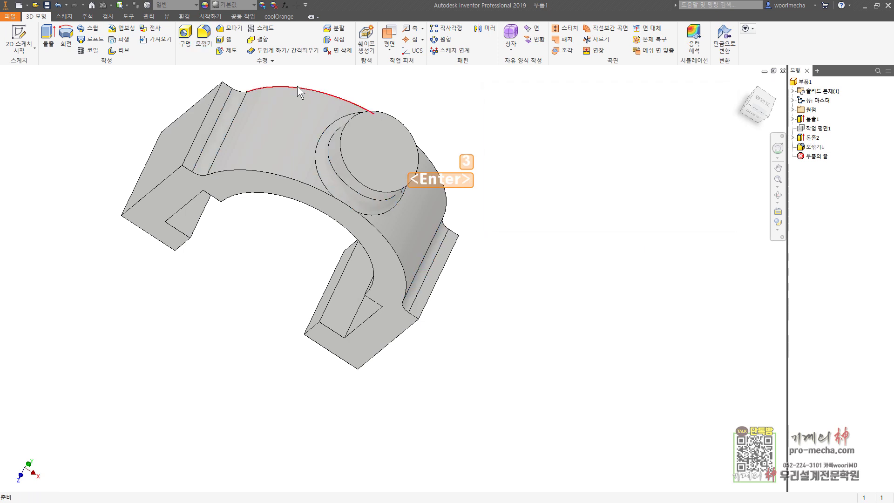
Chamfer six step edges around both side blocks at 1 mm and return to the home view
{"action": "left_click", "coordinate": [229, 28]}
{"action": "middle_click_drag", "start_coordinate": [253, 281], "coordinate": [251, 298], "text": "shift"}
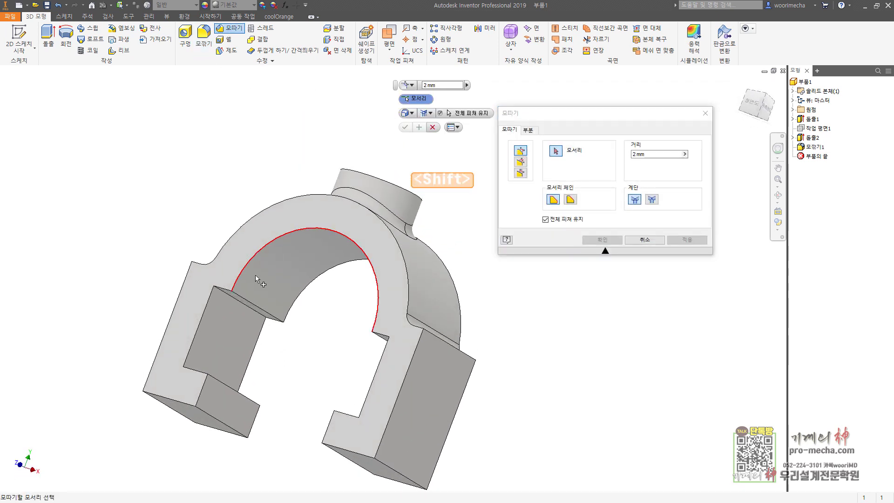
{"action": "left_click", "coordinate": [249, 303]}
{"action": "left_click", "coordinate": [228, 384]}
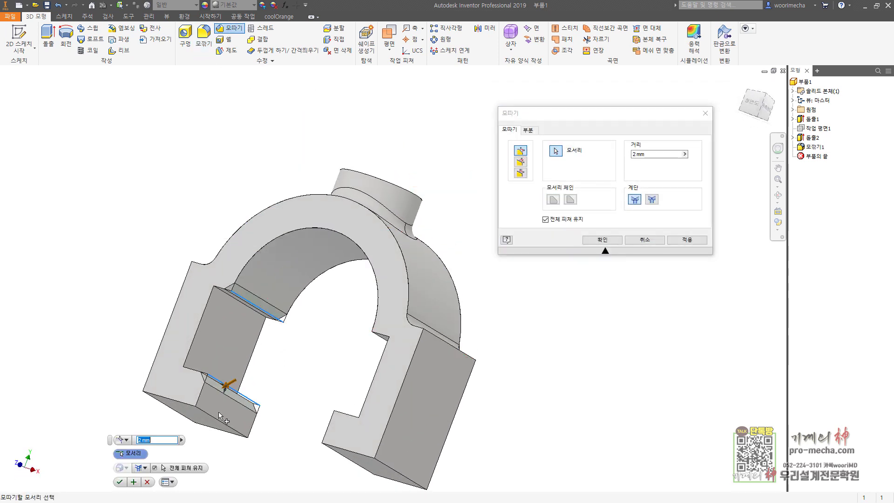
{"action": "left_click", "coordinate": [215, 420]}
{"action": "middle_click_drag", "start_coordinate": [294, 410], "coordinate": [415, 434], "text": "shift"}
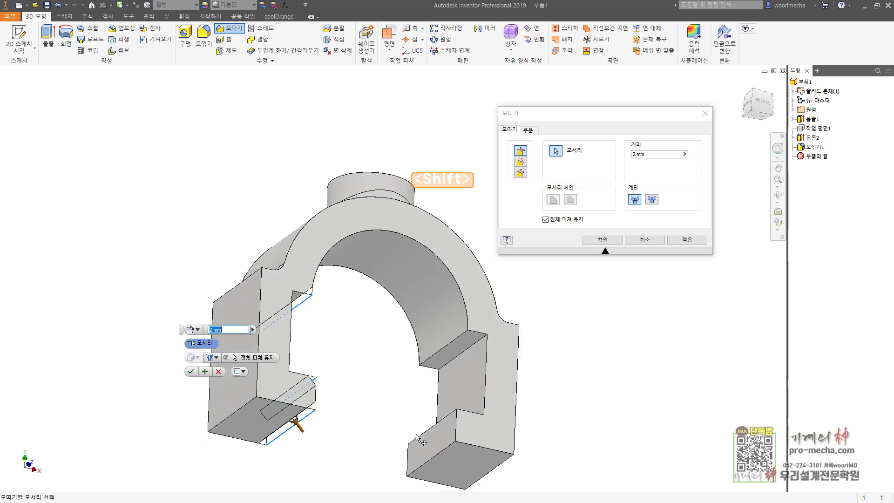
{"action": "left_click", "coordinate": [436, 454]}
{"action": "left_click", "coordinate": [433, 427]}
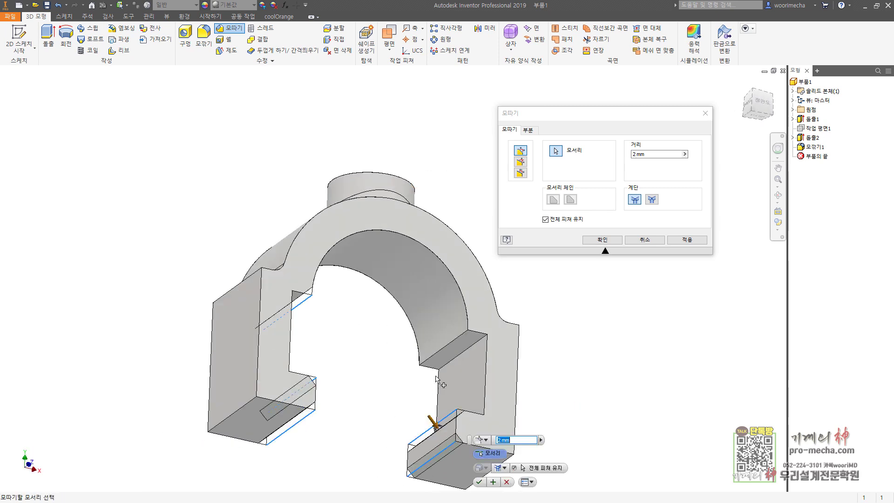
{"action": "left_click", "coordinate": [443, 347]}
{"action": "key", "text": "Return"}
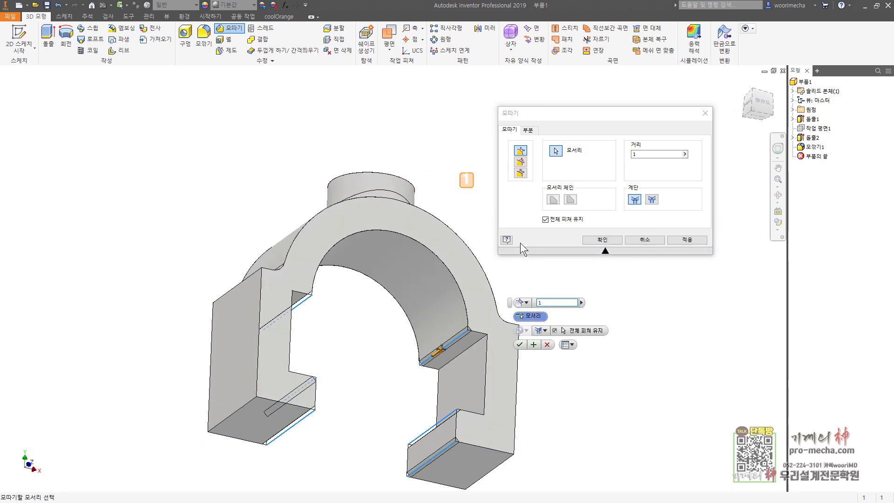
{"action": "key", "text": "F6"}
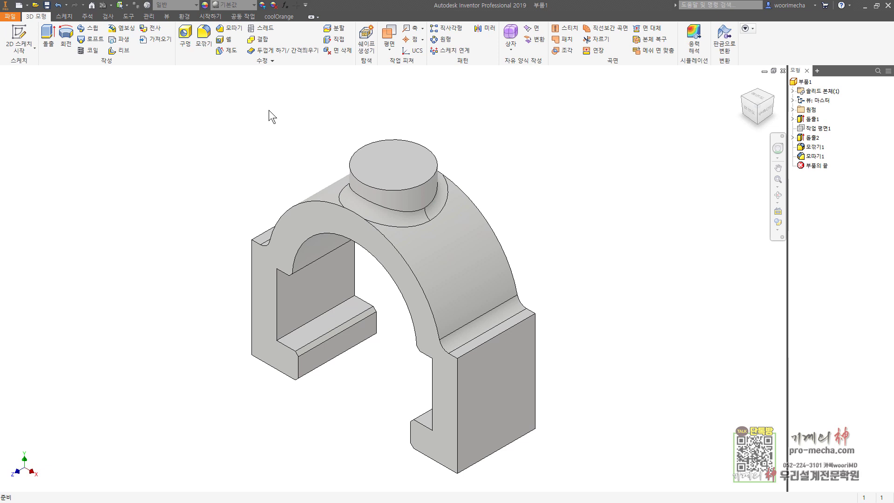
Place a hole centred on the boss's top face, running through the whole part
{"action": "left_click", "coordinate": [265, 30]}
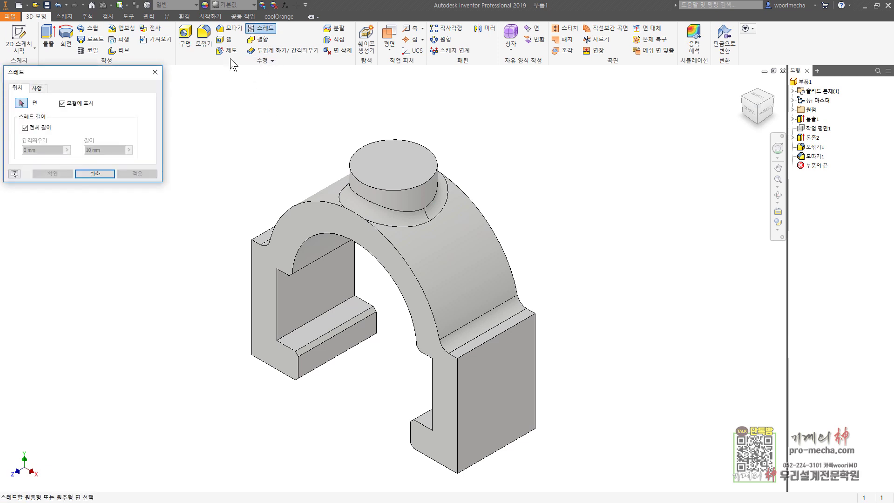
{"action": "key", "text": "h"}
{"action": "left_click", "coordinate": [397, 171]}
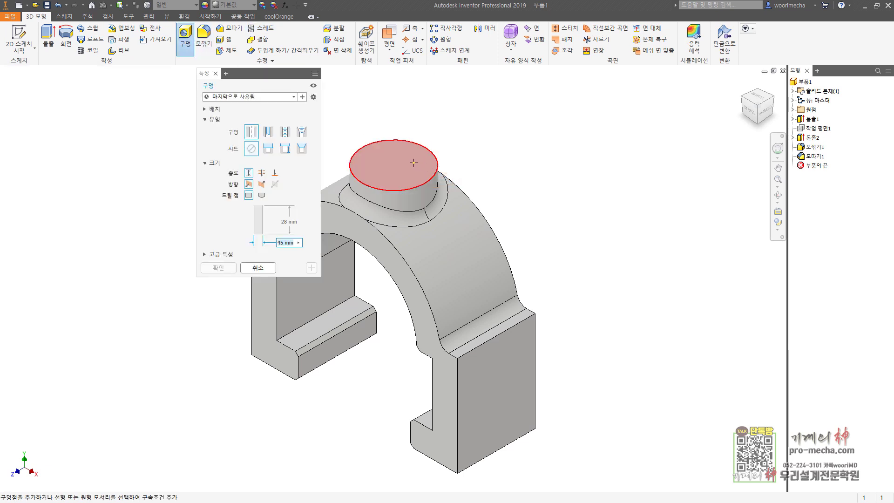
{"action": "left_click", "coordinate": [413, 162]}
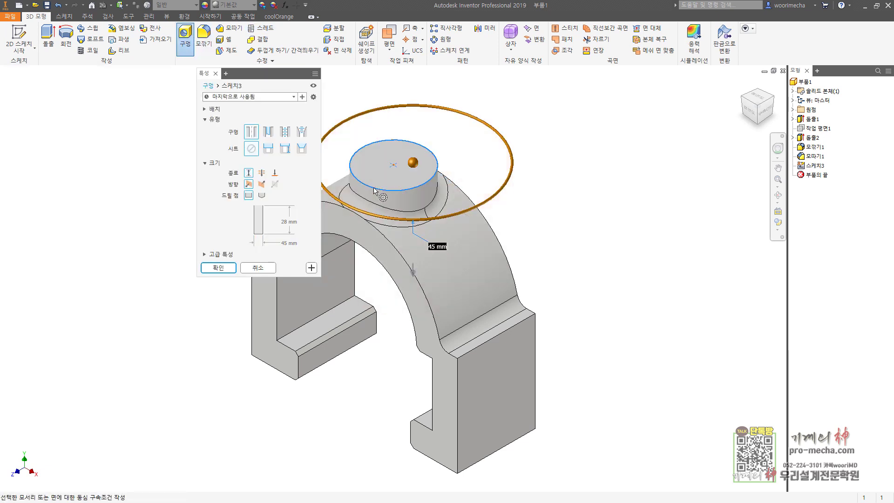
{"action": "left_click", "coordinate": [376, 191]}
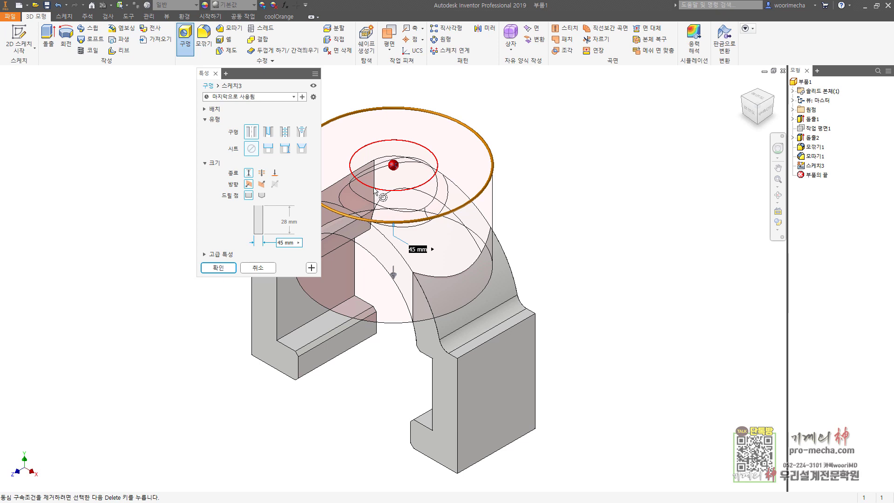
{"action": "left_click", "coordinate": [262, 174]}
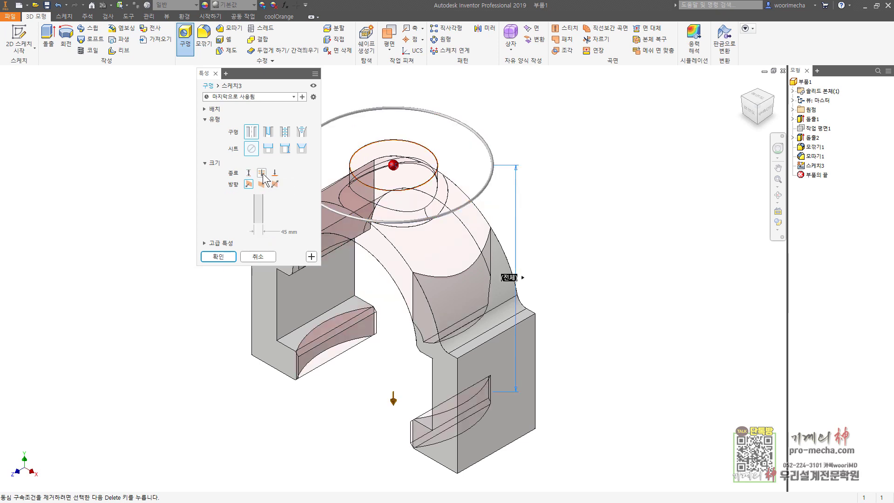
Make it an ISO Metric M12x1.5 tapped hole threaded full depth, and create it
{"action": "left_click", "coordinate": [285, 131]}
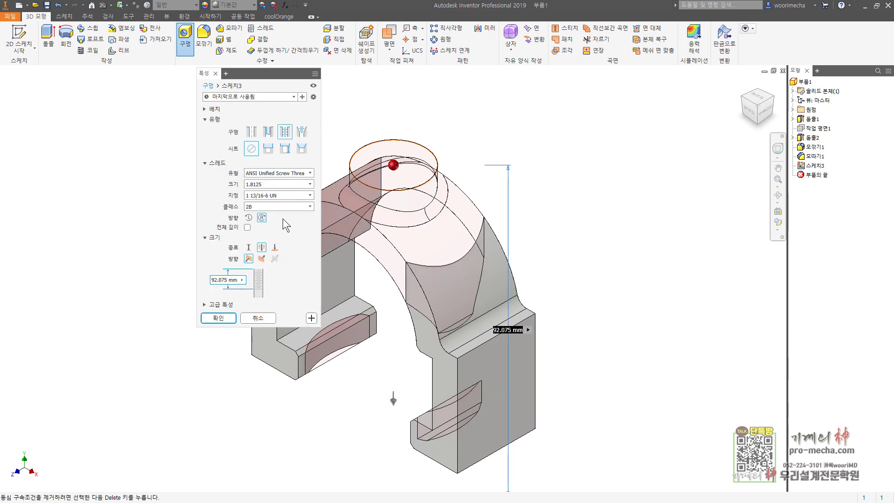
{"action": "left_click", "coordinate": [286, 172]}
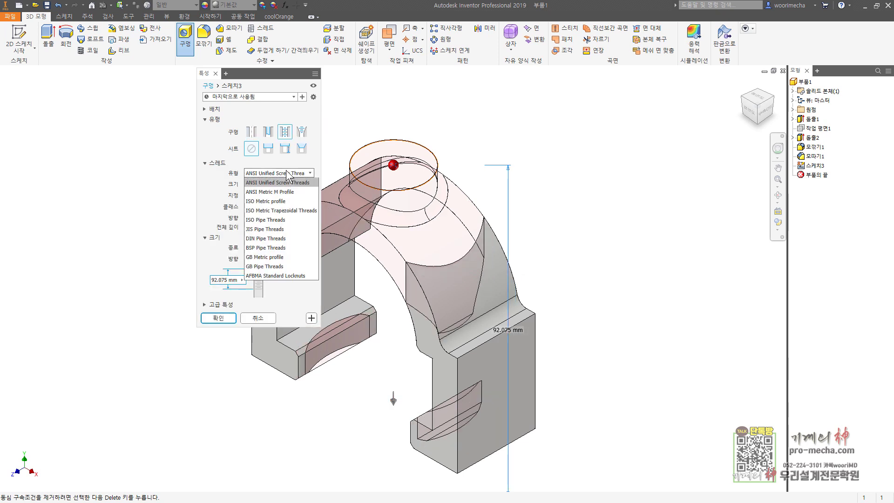
{"action": "left_click", "coordinate": [274, 200]}
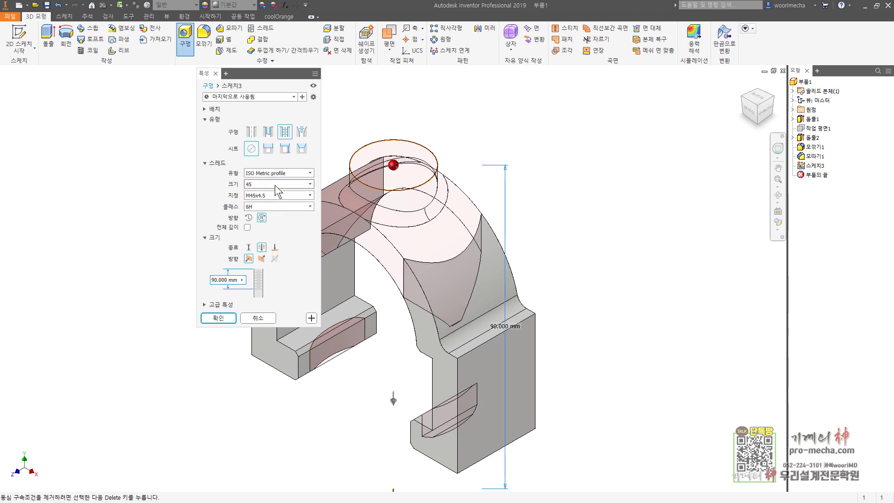
{"action": "left_click", "coordinate": [278, 183]}
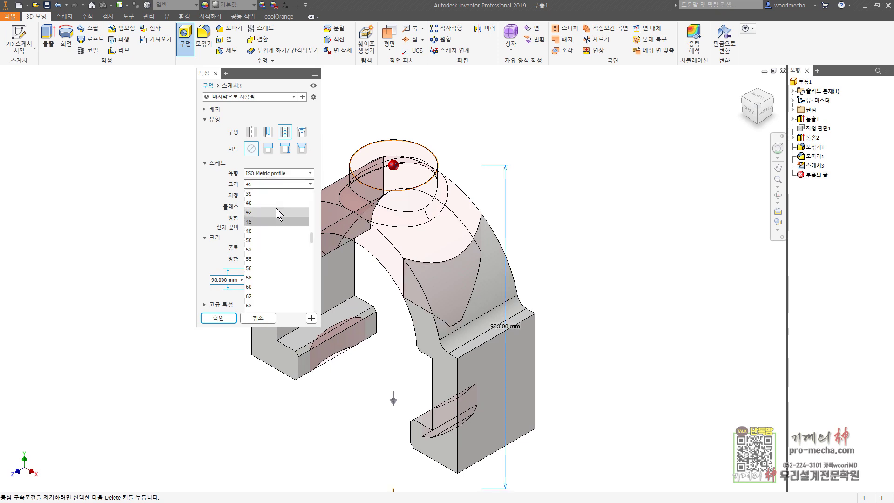
{"action": "scroll", "coordinate": [275, 208], "scroll_direction": "up", "scroll_amount": 8}
{"action": "left_click", "coordinate": [272, 212]}
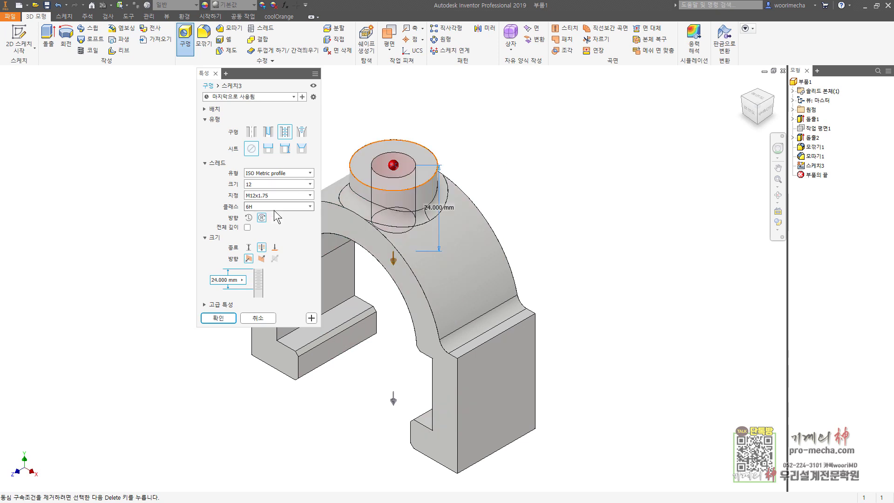
{"action": "left_click", "coordinate": [291, 195]}
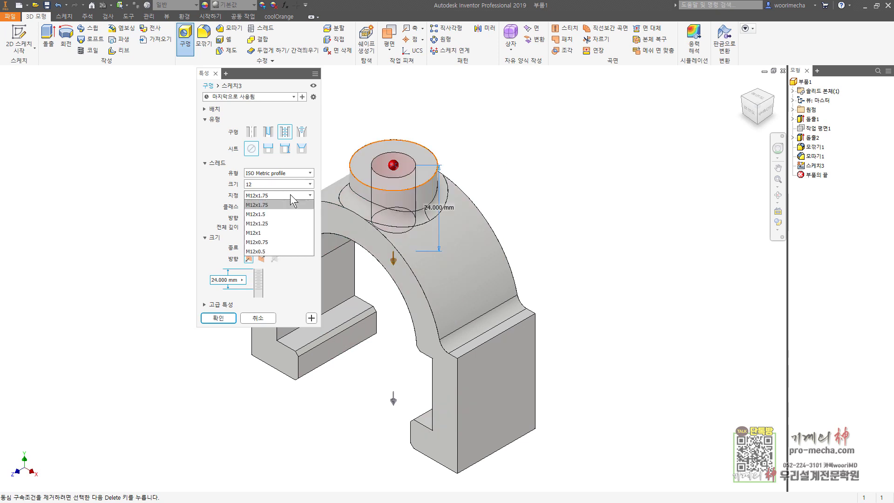
{"action": "left_click", "coordinate": [283, 213]}
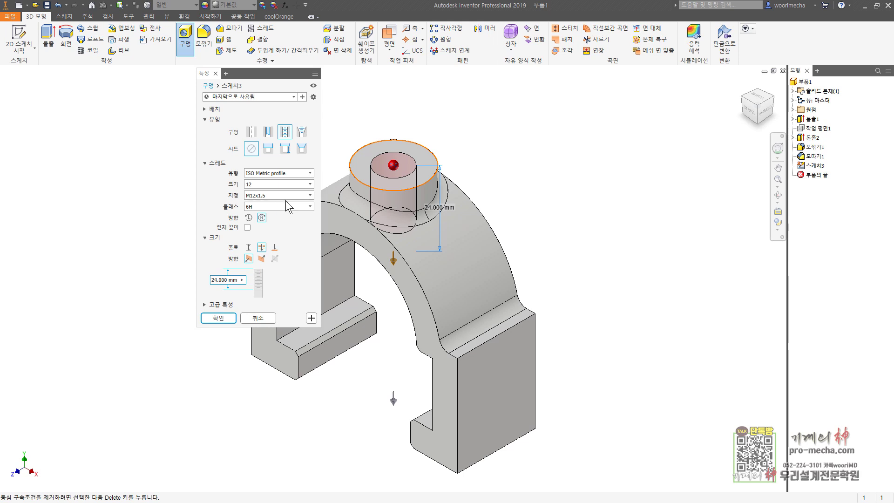
{"action": "left_click", "coordinate": [247, 227]}
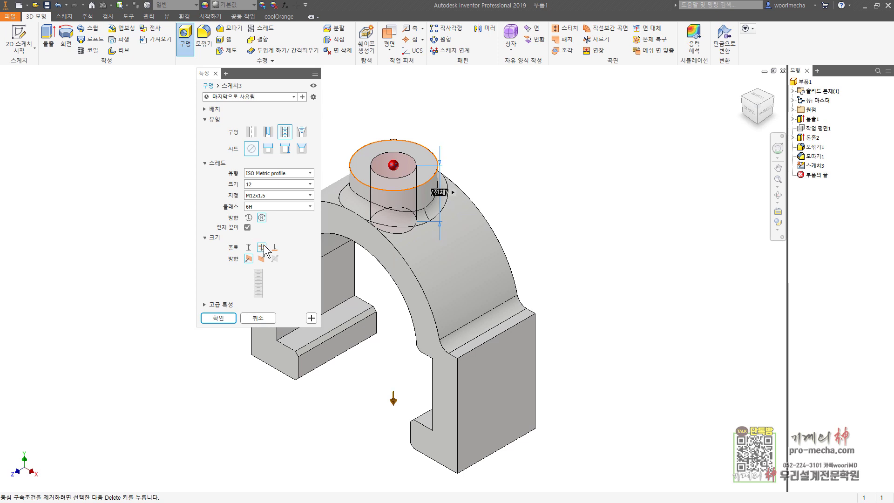
{"action": "left_click", "coordinate": [225, 321]}
{"action": "key", "text": "F6"}
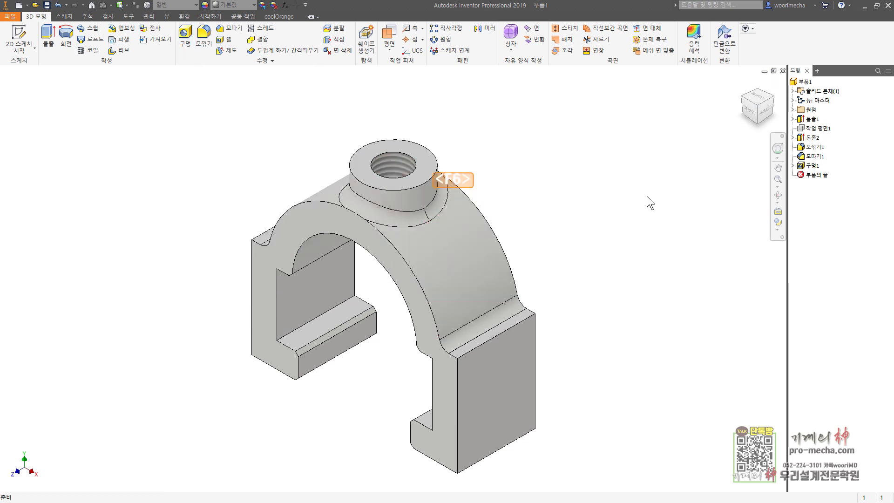
Update the part's iProperties physical values at Very High accuracy: 0.031 kg, 31224.782 mm^3
{"action": "right_click", "coordinate": [804, 81]}
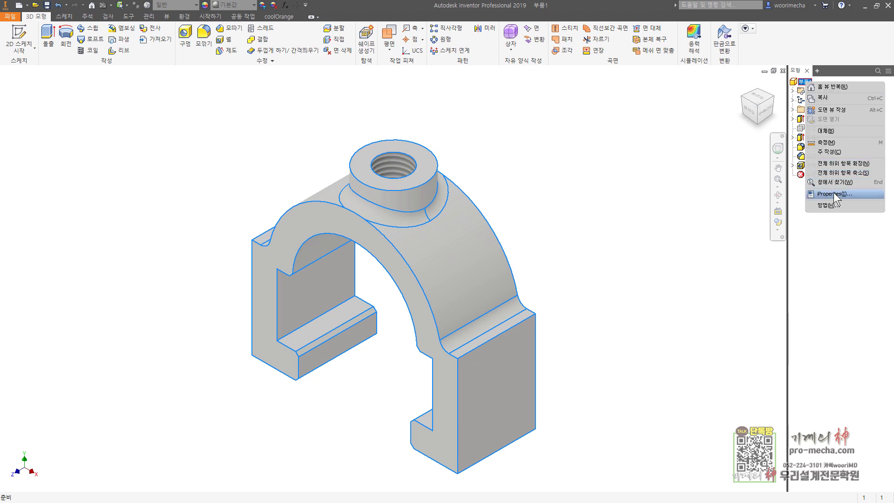
{"action": "left_click", "coordinate": [833, 193]}
{"action": "left_click", "coordinate": [560, 84]}
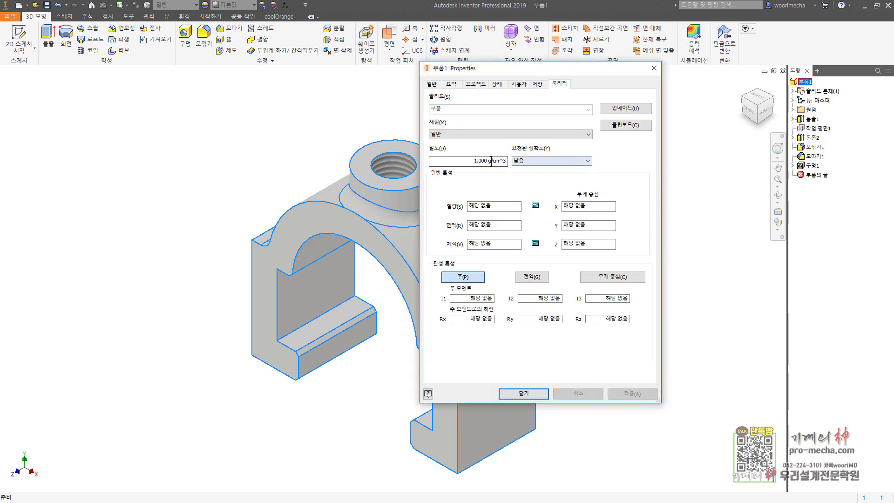
{"action": "left_click", "coordinate": [558, 161]}
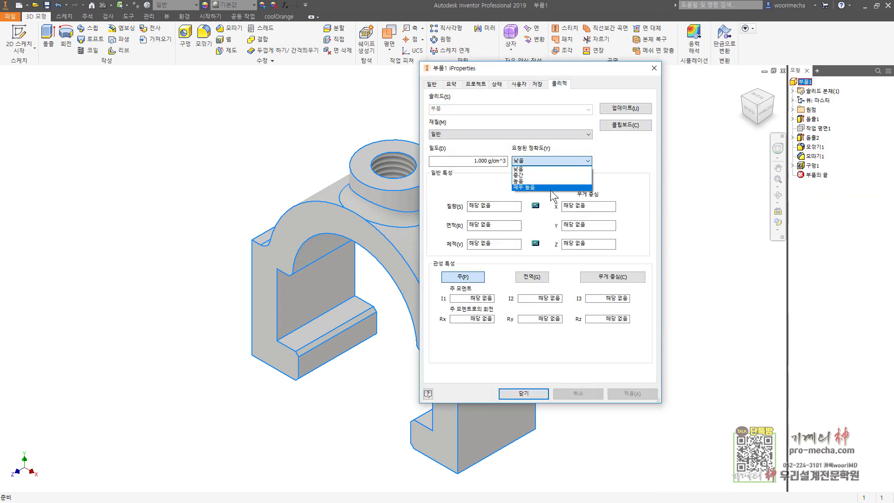
{"action": "left_click", "coordinate": [554, 189]}
{"action": "left_click", "coordinate": [631, 111]}
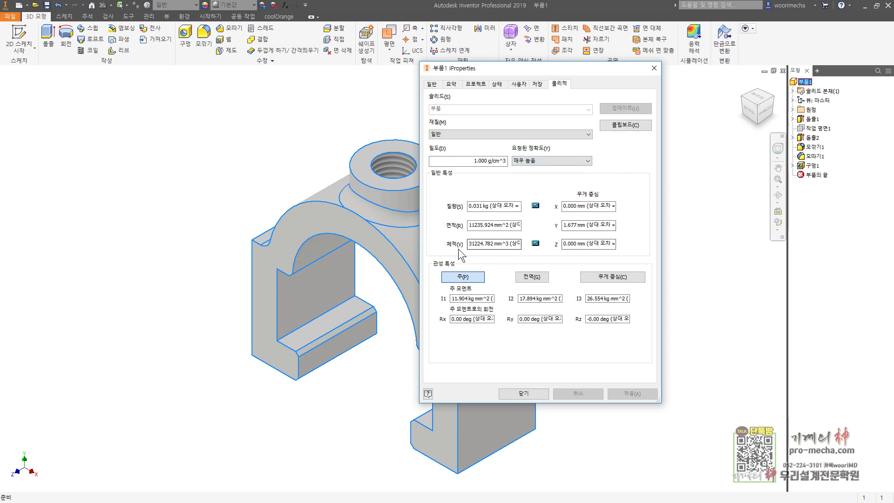
{"action": "left_click", "coordinate": [524, 393]}
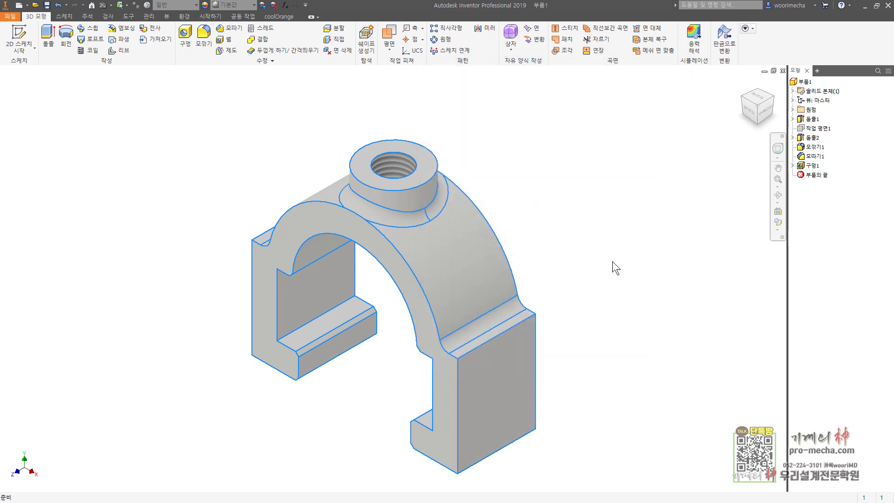
{"action": "left_click", "coordinate": [10, 17]}
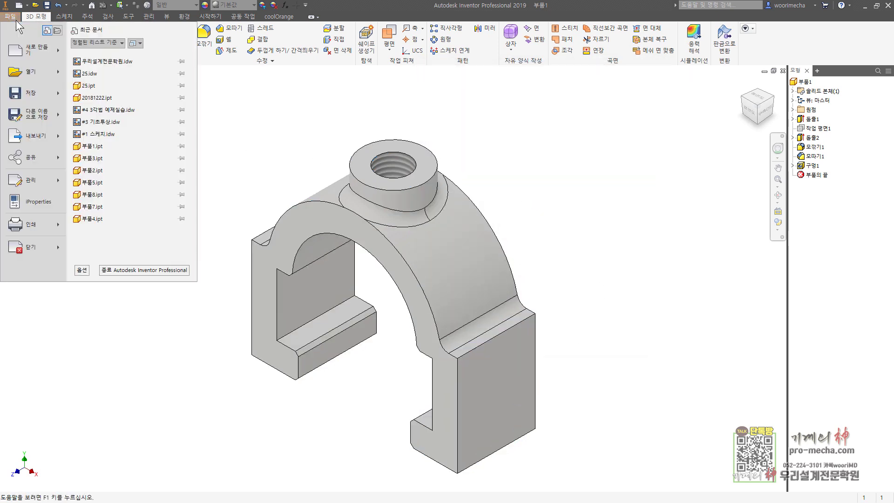
Save the clamp part as 우리설계전문학원.ipt using Save As
{"action": "left_click", "coordinate": [49, 116]}
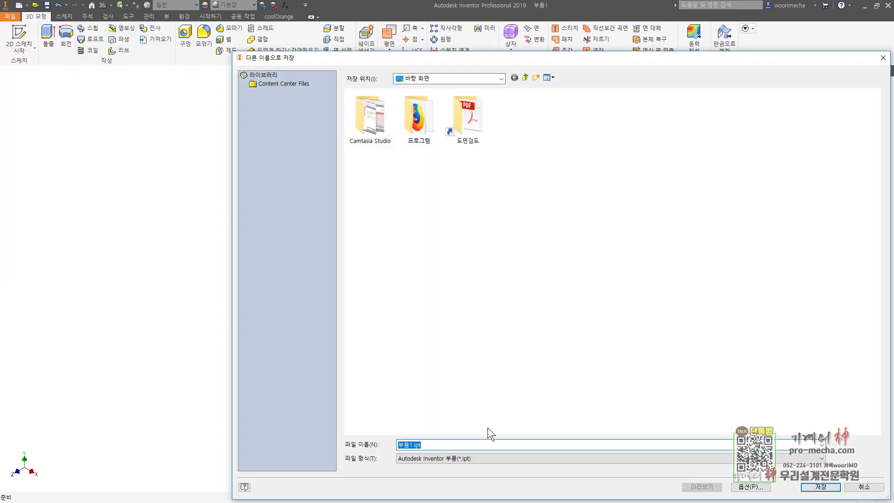
{"action": "key", "text": "Hangul"}
{"action": "type", "text": "우리설"}
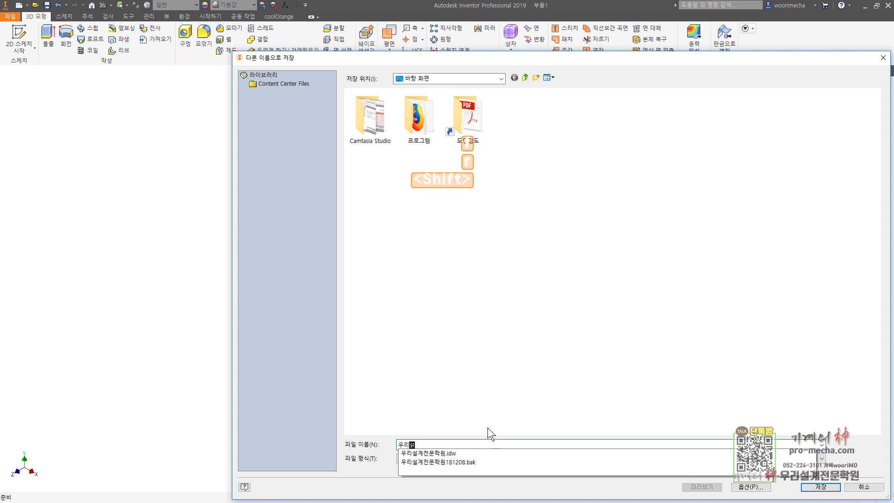
{"action": "type", "text": "계전문학원"}
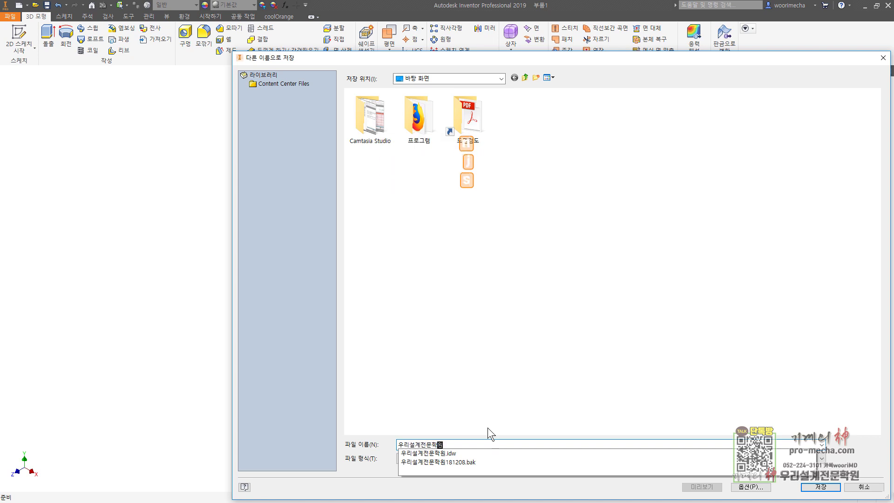
{"action": "key", "text": "Return"}
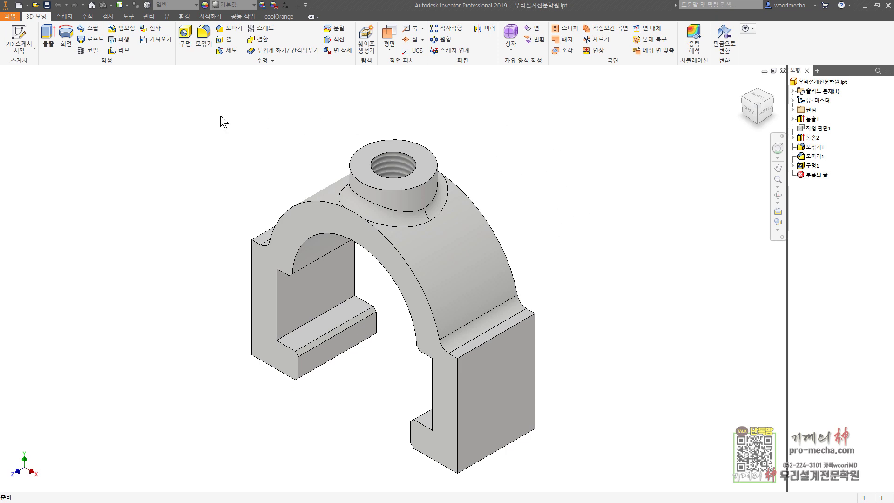
Create a new drawing from the ISO.idw template in the Metric templates folder
{"action": "left_click", "coordinate": [19, 5]}
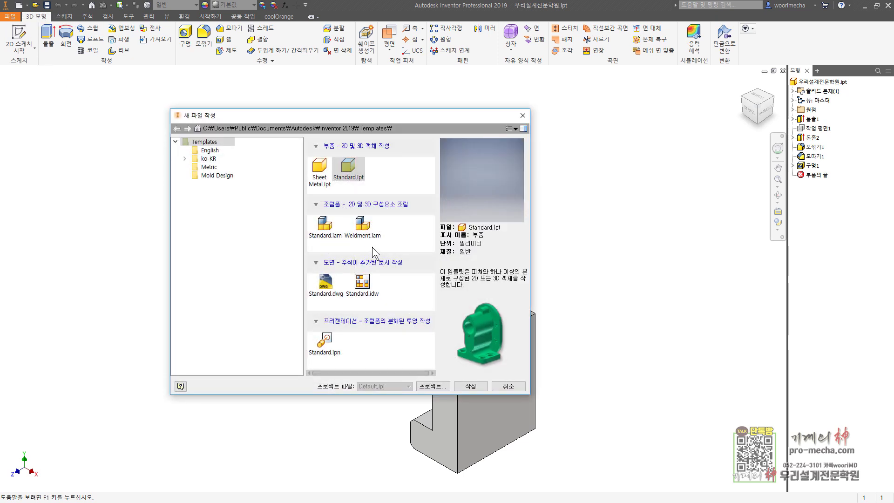
{"action": "left_click", "coordinate": [362, 285]}
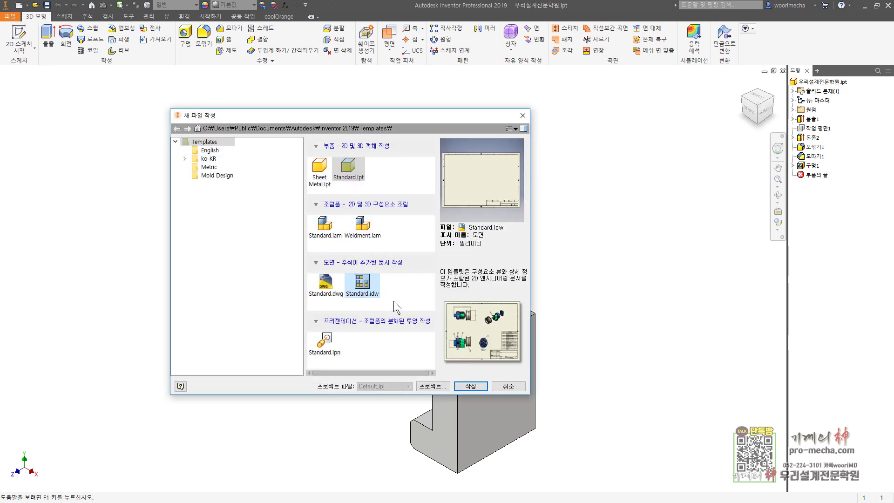
{"action": "left_click", "coordinate": [209, 167]}
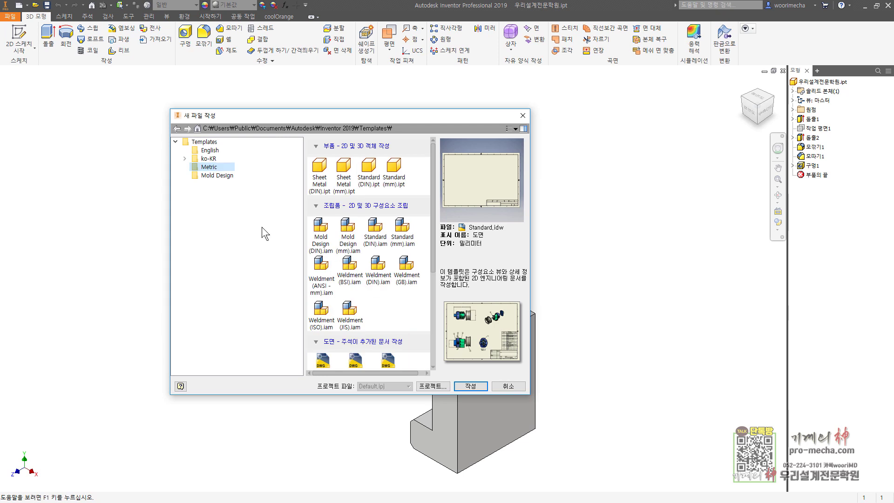
{"action": "left_click_drag", "start_coordinate": [436, 255], "coordinate": [434, 344]}
{"action": "left_click", "coordinate": [417, 284]}
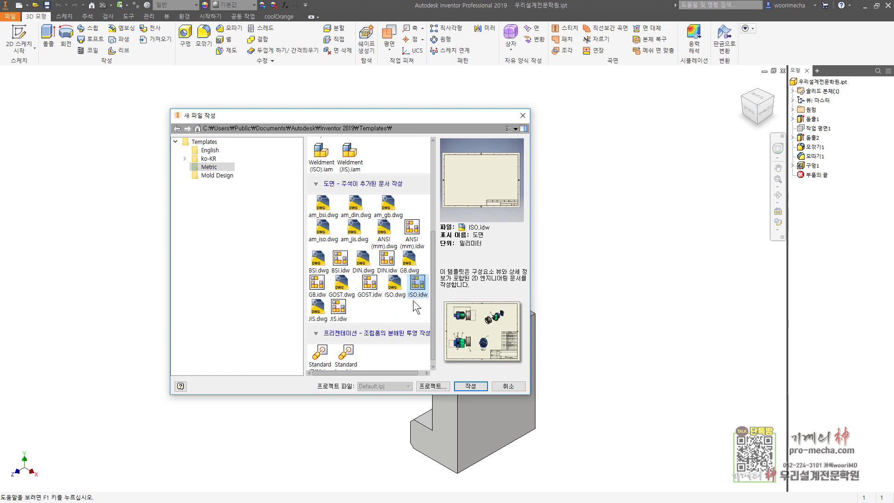
{"action": "left_click", "coordinate": [476, 384]}
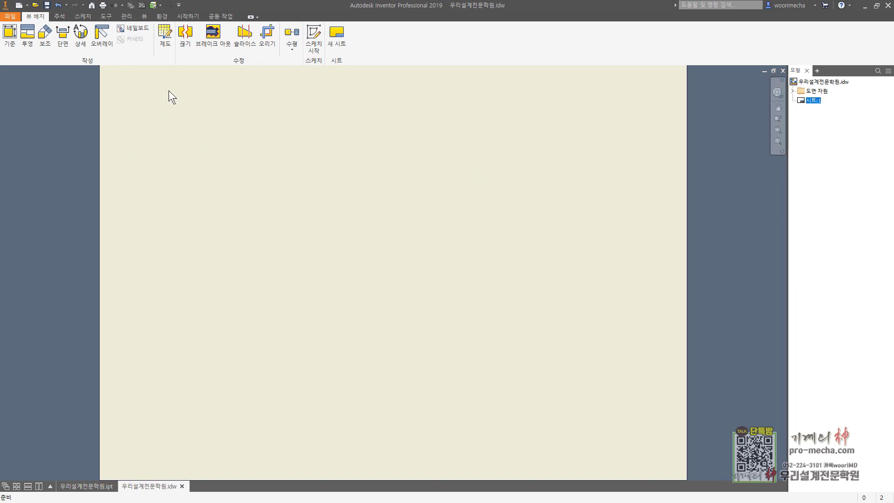
{"action": "left_click", "coordinate": [127, 17]}
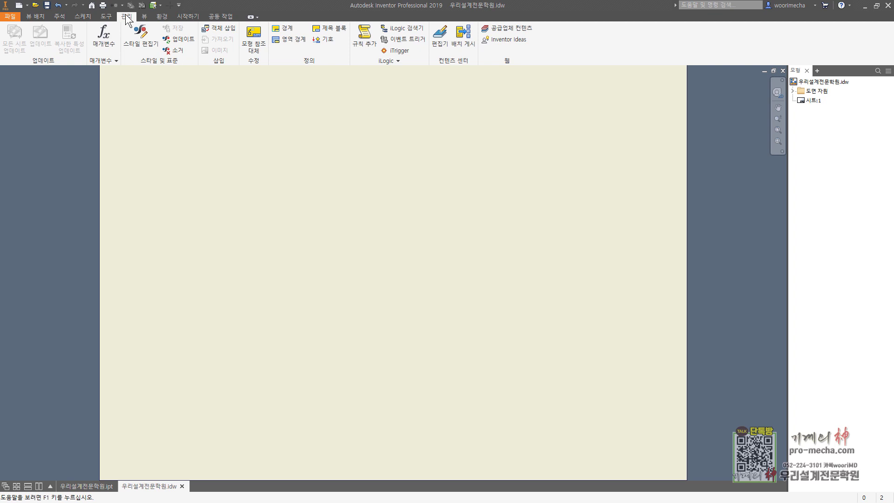
{"action": "left_click", "coordinate": [146, 31]}
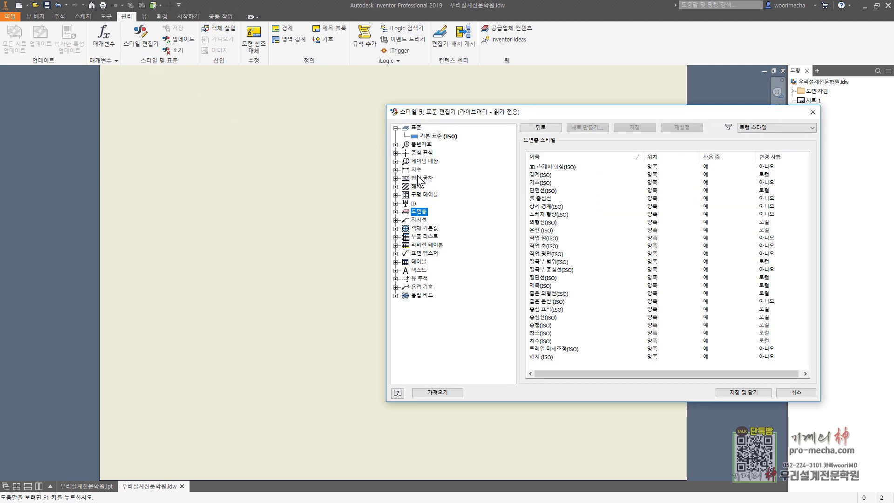
{"action": "left_click", "coordinate": [438, 136]}
{"action": "left_click", "coordinate": [571, 160]}
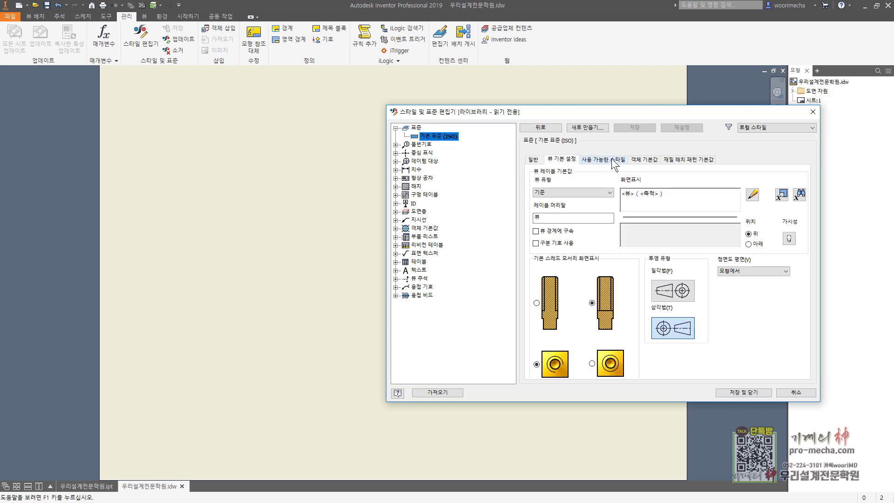
{"action": "left_click", "coordinate": [605, 160]}
{"action": "left_click", "coordinate": [645, 160]}
{"action": "left_click", "coordinate": [680, 158]}
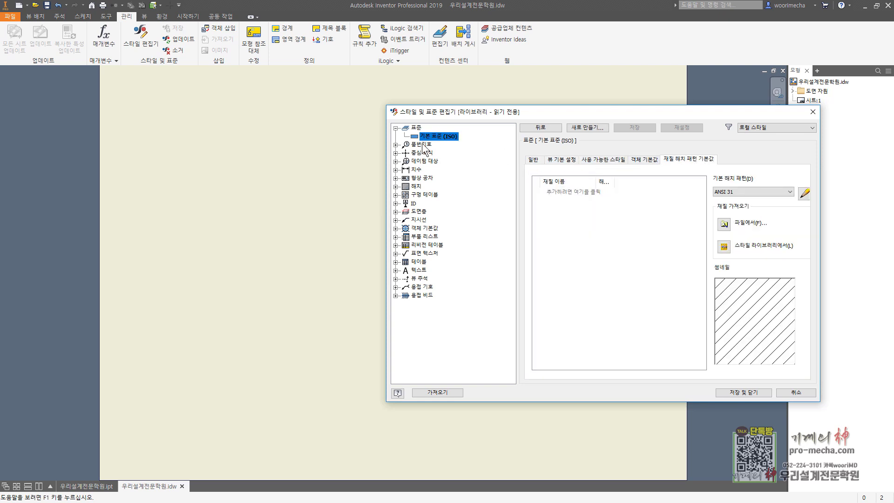
{"action": "left_click", "coordinate": [421, 144]}
{"action": "left_click", "coordinate": [395, 161]}
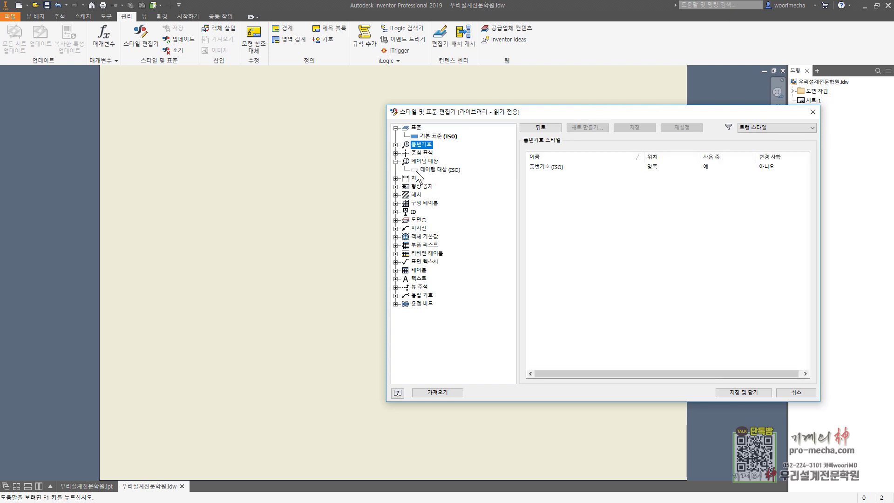
{"action": "left_click", "coordinate": [416, 177]}
{"action": "left_click", "coordinate": [395, 178]}
{"action": "left_click", "coordinate": [435, 220]}
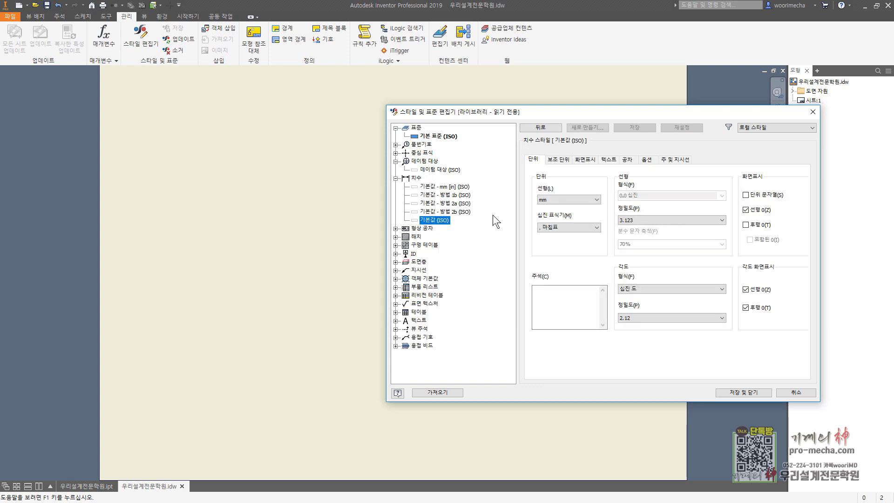
{"action": "left_click", "coordinate": [585, 159]}
{"action": "left_click", "coordinate": [608, 159]}
{"action": "left_click", "coordinate": [627, 159]}
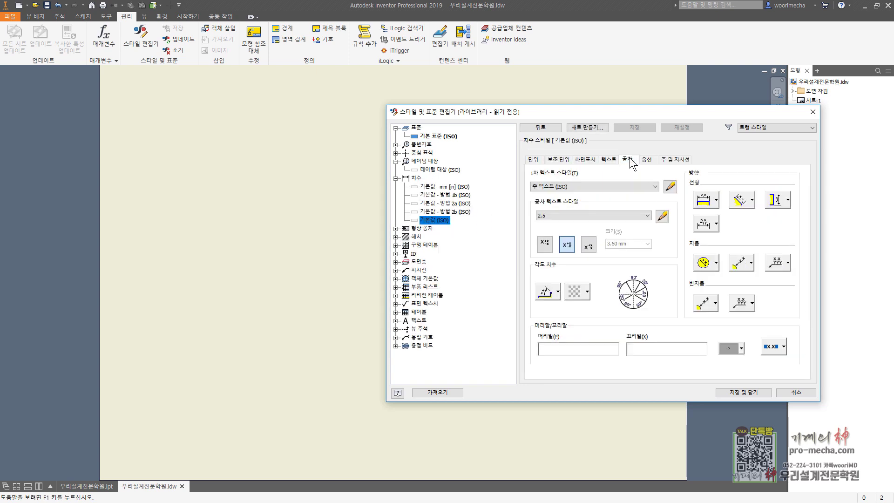
{"action": "left_click", "coordinate": [646, 159]}
{"action": "left_click", "coordinate": [675, 161]}
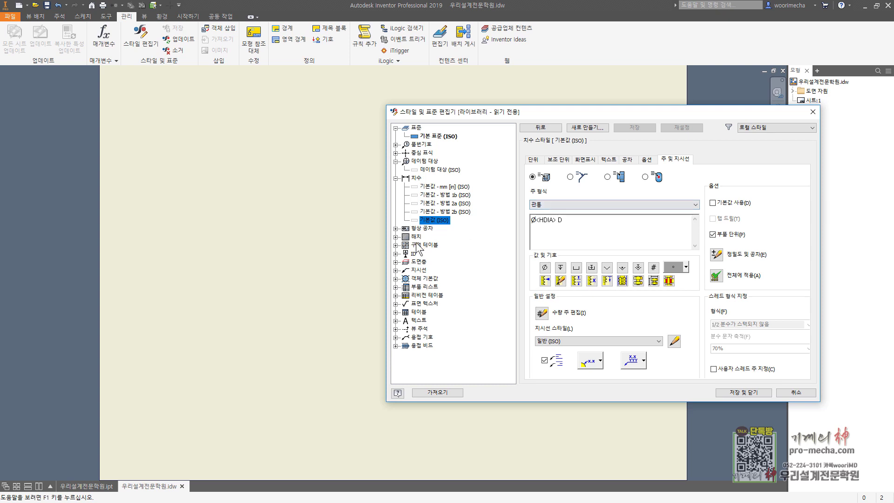
{"action": "left_click", "coordinate": [812, 112]}
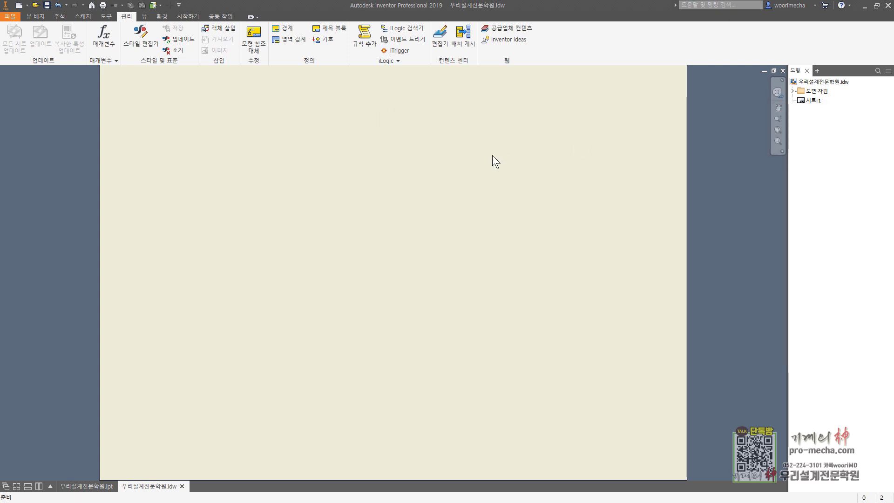
Fit the sheet, then define a new zone border with 0 horizontal and 0 vertical zones
{"action": "scroll", "coordinate": [395, 180], "scroll_direction": "down", "scroll_amount": 3}
{"action": "middle_click", "coordinate": [395, 181]}
{"action": "middle_click", "coordinate": [396, 180]}
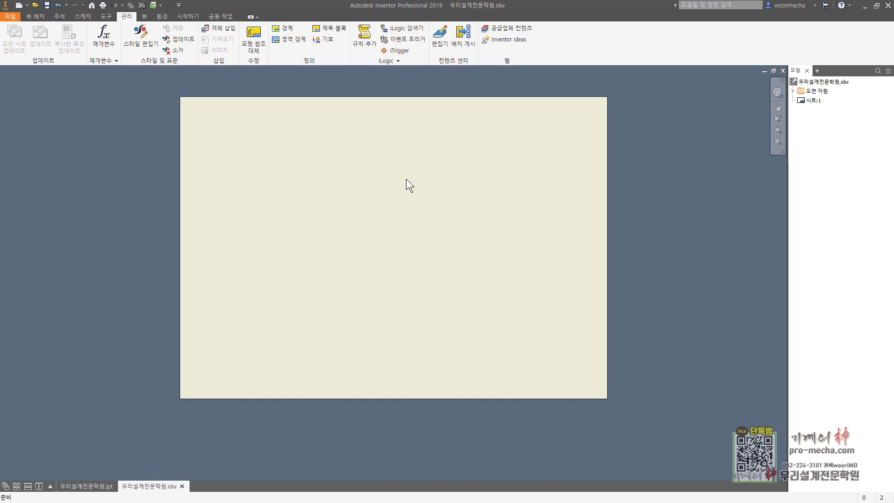
{"action": "left_click", "coordinate": [792, 91]}
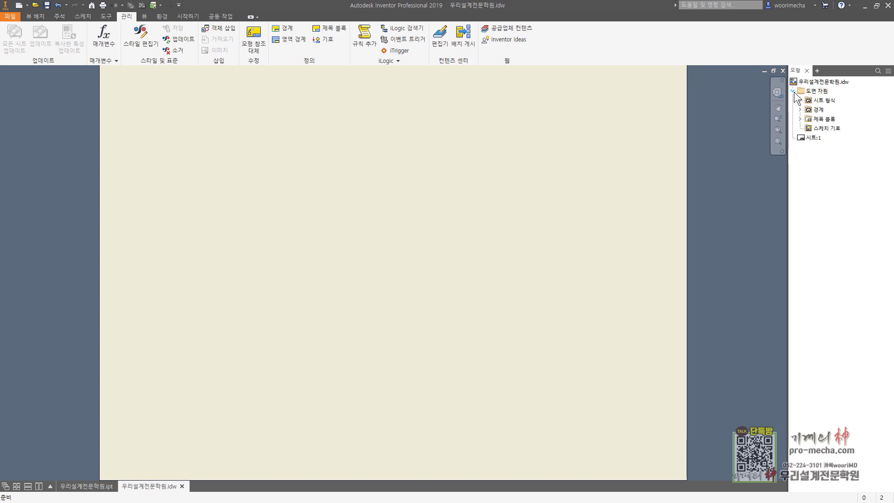
{"action": "left_click", "coordinate": [818, 109]}
{"action": "right_click", "coordinate": [811, 117]}
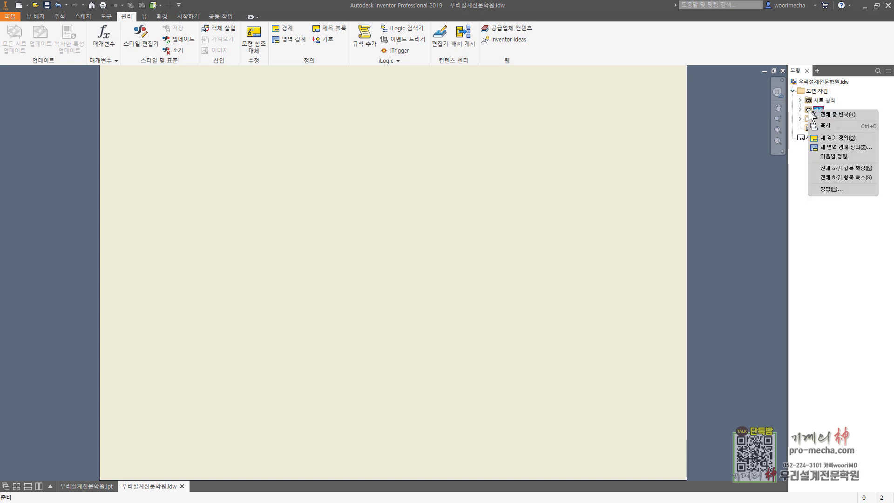
{"action": "left_click", "coordinate": [839, 147]}
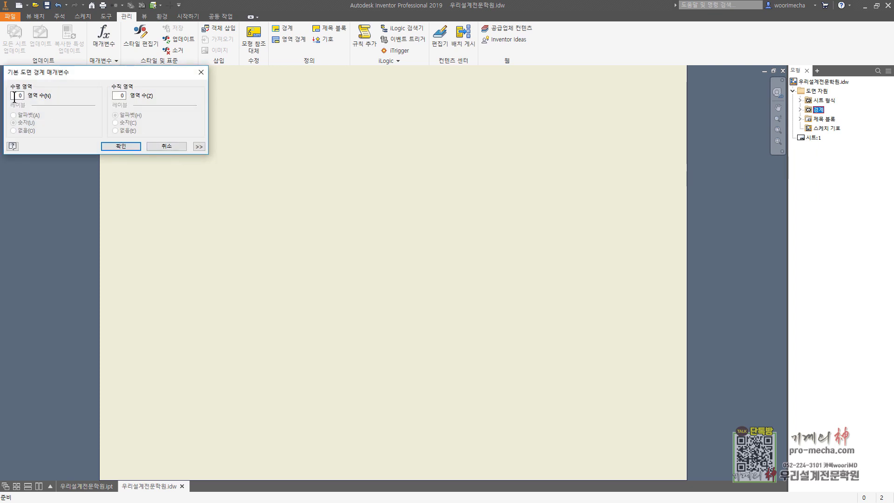
{"action": "left_click", "coordinate": [120, 95]}
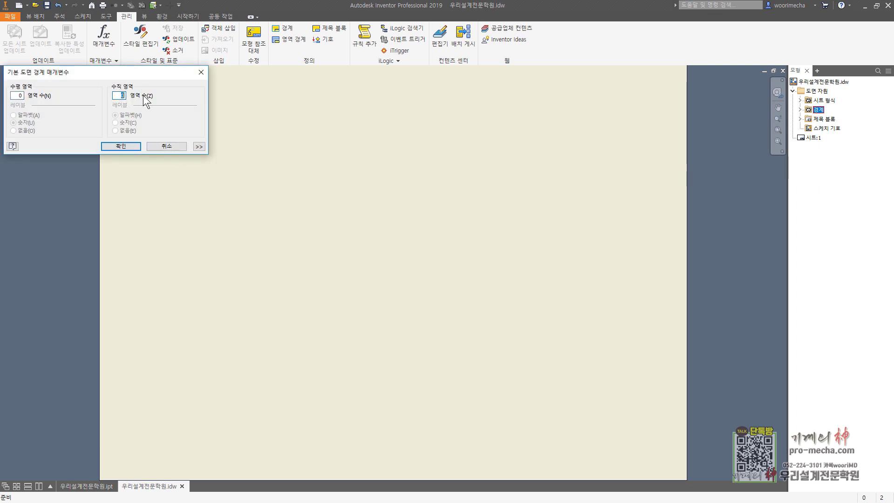
{"action": "left_click", "coordinate": [19, 97]}
{"action": "left_click", "coordinate": [122, 145]}
Delete the triangular tips of the top and right centering marks
{"action": "middle_click_drag", "start_coordinate": [417, 169], "coordinate": [397, 235]}
{"action": "scroll", "coordinate": [385, 162], "scroll_direction": "up", "scroll_amount": 5}
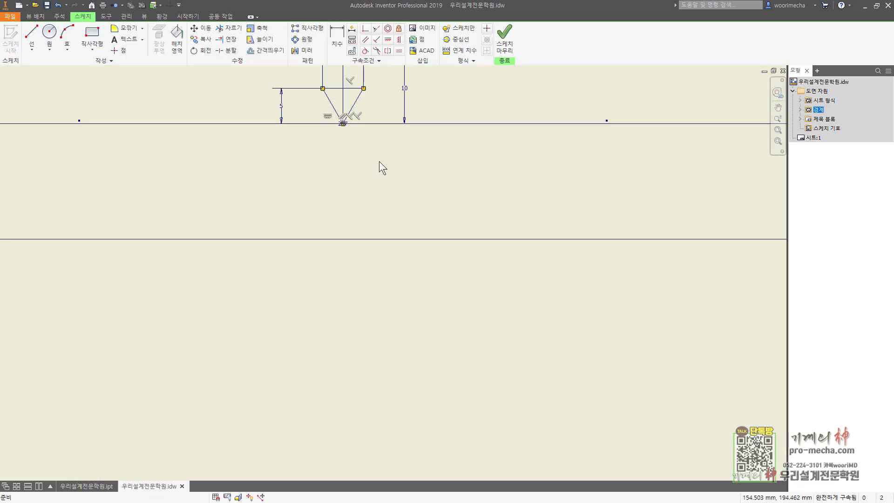
{"action": "middle_click_drag", "start_coordinate": [380, 167], "coordinate": [381, 263]}
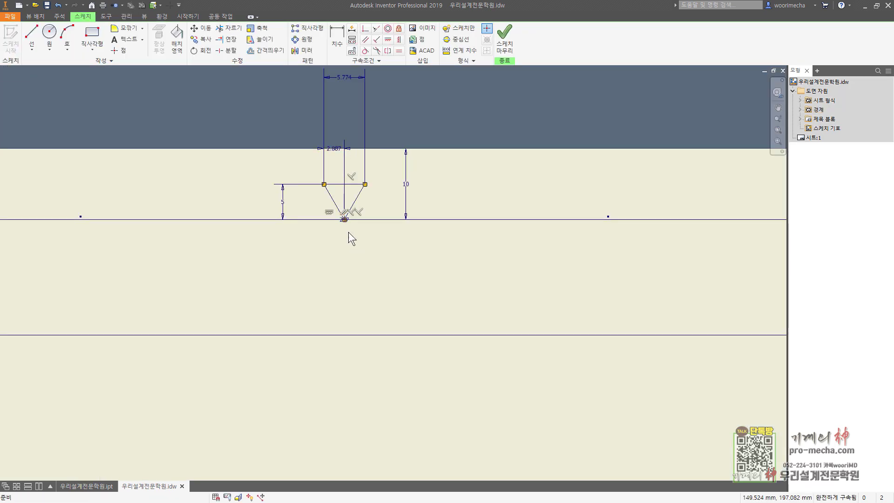
{"action": "mouse_move", "coordinate": [310, 173]}
{"action": "left_mouse_down"}
{"action": "mouse_move", "coordinate": [359, 213]}
{"action": "mouse_move", "coordinate": [373, 242]}
{"action": "left_mouse_up"}
{"action": "key", "text": "Delete"}
{"action": "scroll", "coordinate": [578, 317], "scroll_direction": "down", "scroll_amount": 5}
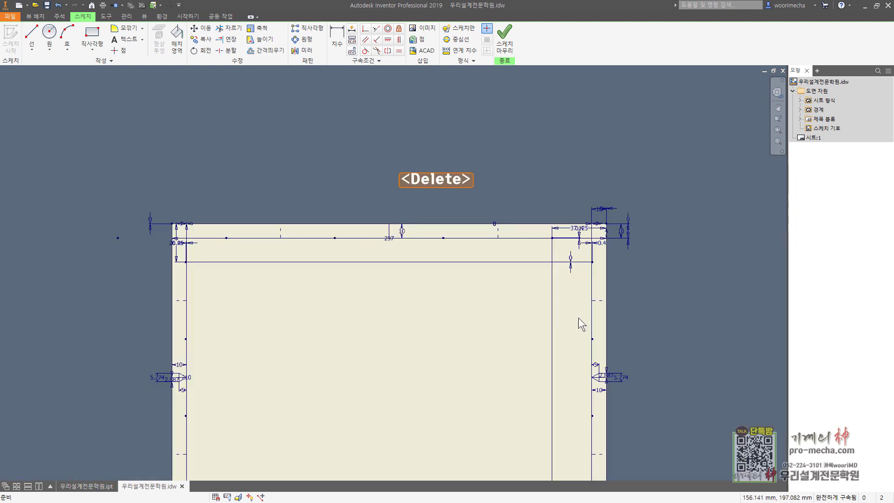
{"action": "scroll", "coordinate": [578, 318], "scroll_direction": "up", "scroll_amount": 6}
{"action": "left_click_drag", "start_coordinate": [455, 256], "coordinate": [520, 327]}
{"action": "key", "text": "Delete"}
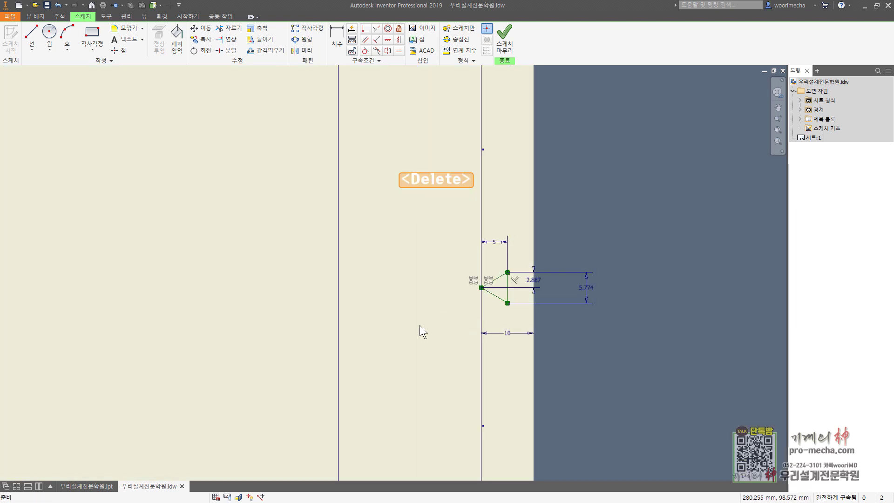
Delete the triangular tips of the bottom and left centering marks
{"action": "scroll", "coordinate": [309, 355], "scroll_direction": "down", "scroll_amount": 5}
{"action": "scroll", "coordinate": [338, 301], "scroll_direction": "up", "scroll_amount": 4}
{"action": "left_click_drag", "start_coordinate": [281, 336], "coordinate": [321, 378]}
{"action": "key", "text": "Delete"}
{"action": "scroll", "coordinate": [293, 203], "scroll_direction": "down", "scroll_amount": 5}
{"action": "scroll", "coordinate": [528, 292], "scroll_direction": "up", "scroll_amount": 4}
{"action": "scroll", "coordinate": [201, 175], "scroll_direction": "up", "scroll_amount": 3}
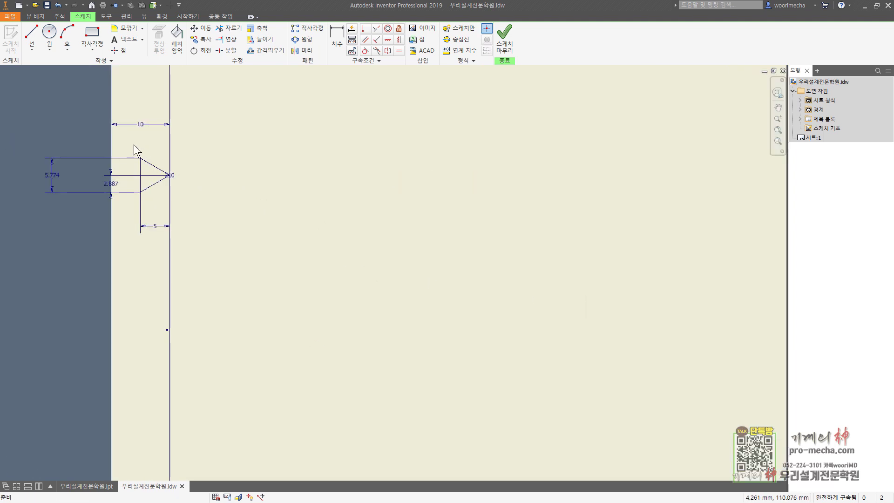
{"action": "left_click_drag", "start_coordinate": [133, 144], "coordinate": [189, 200]}
{"action": "key", "text": "Delete"}
{"action": "scroll", "coordinate": [307, 180], "scroll_direction": "down", "scroll_amount": 5}
{"action": "scroll", "coordinate": [323, 255], "scroll_direction": "up", "scroll_amount": 4}
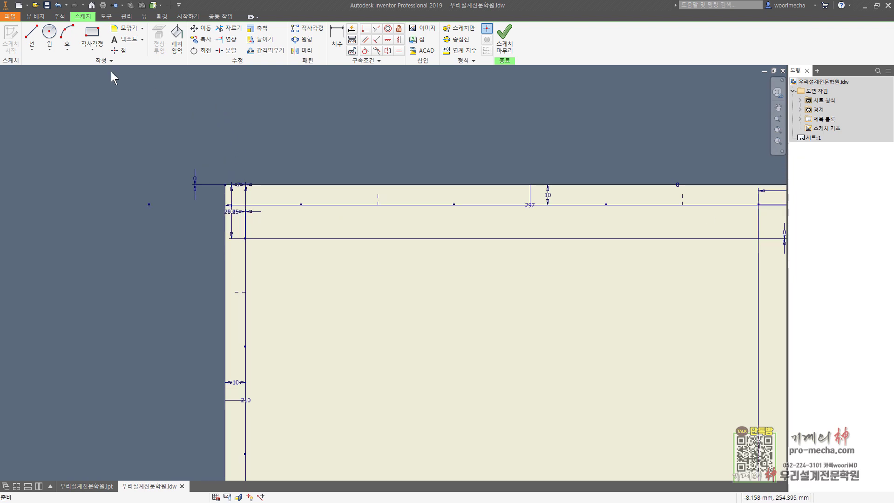
Draw a 25 × 10 rectangle anchored at the inner top-left frame corner
{"action": "left_click", "coordinate": [92, 34]}
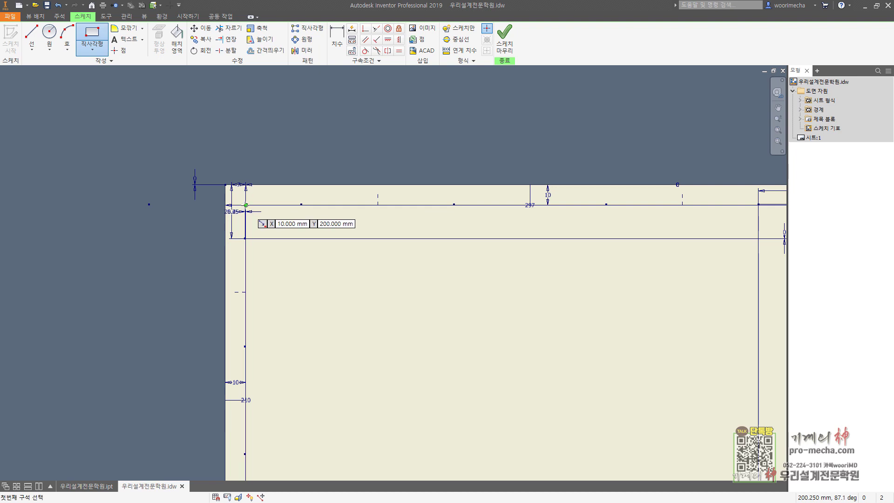
{"action": "left_click", "coordinate": [246, 205]}
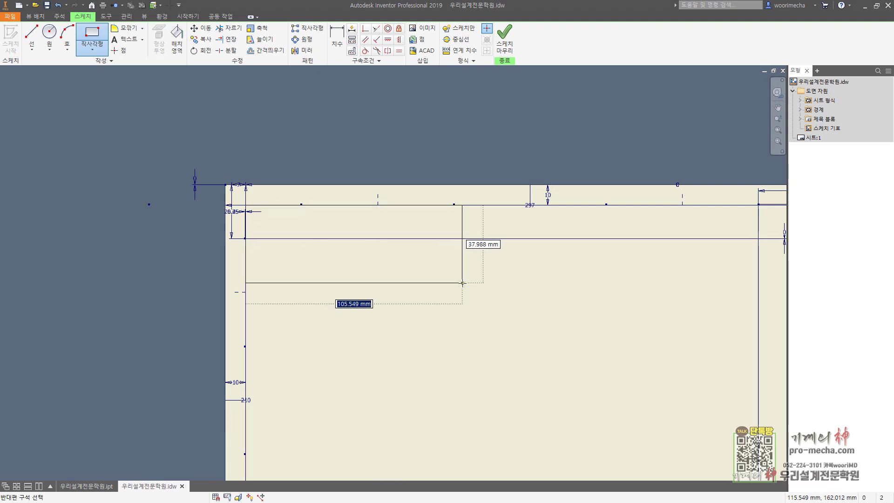
{"action": "type", "text": "25"}
{"action": "key", "text": "Tab"}
{"action": "type", "text": "10"}
{"action": "key", "text": "Return"}
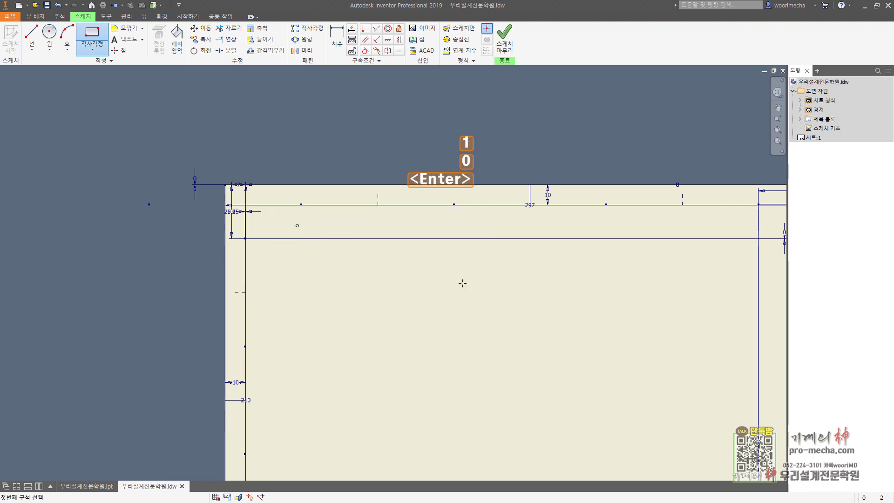
Add a sketch-only corner-to-corner diagonal, then select the rectangle with its diagonal
{"action": "key", "text": "l"}
{"action": "key", "text": "Escape"}
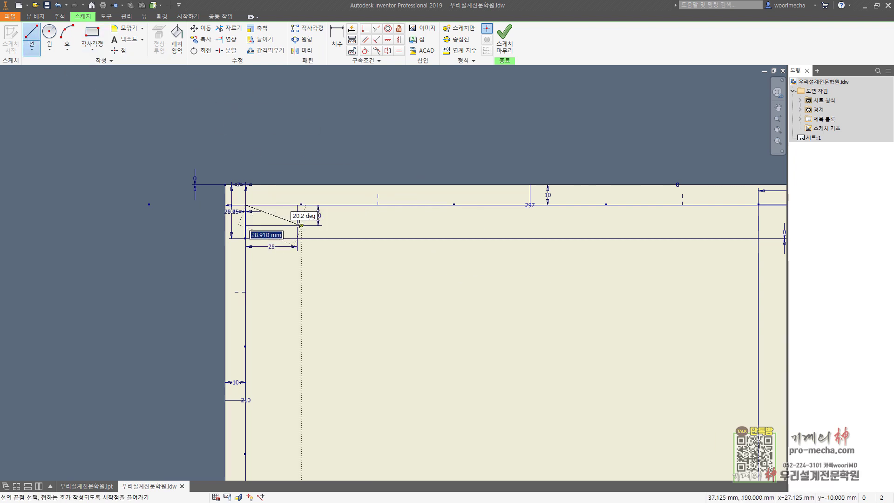
{"action": "left_click_drag", "start_coordinate": [297, 225], "coordinate": [246, 205]}
{"action": "key", "text": "Escape"}
{"action": "key", "text": "Escape"}
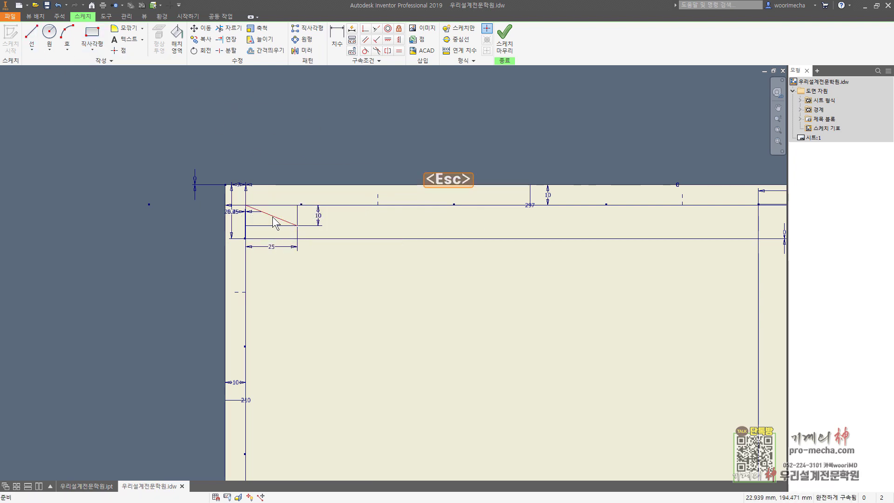
{"action": "left_click", "coordinate": [455, 31]}
{"action": "scroll", "coordinate": [311, 213], "scroll_direction": "up", "scroll_amount": 3}
{"action": "middle_click_drag", "start_coordinate": [353, 299], "coordinate": [484, 266]}
{"action": "left_click", "coordinate": [492, 284]}
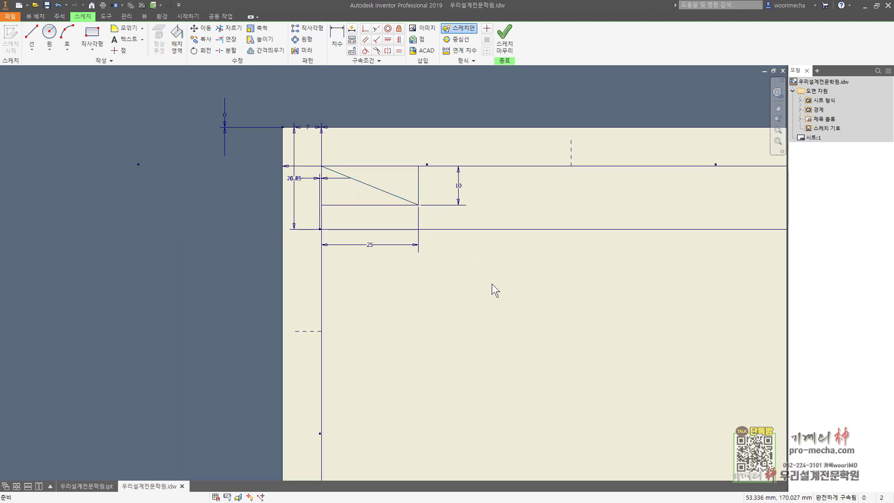
{"action": "scroll", "coordinate": [435, 236], "scroll_direction": "down", "scroll_amount": 3}
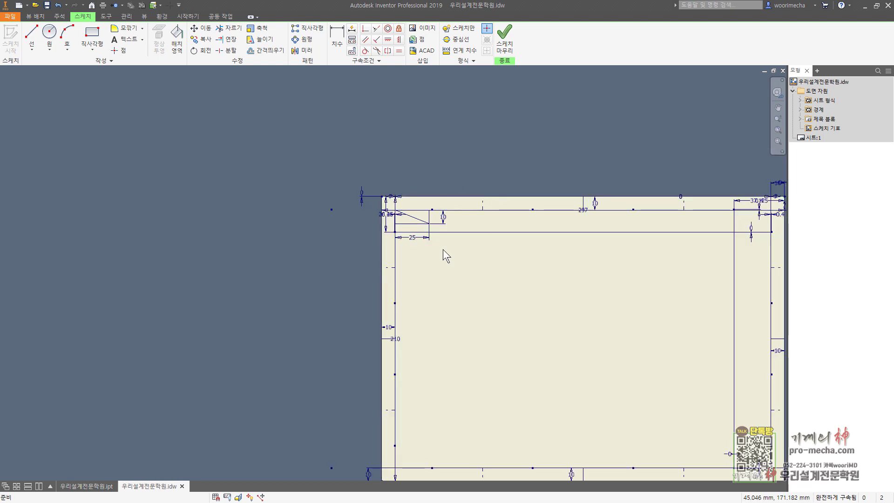
{"action": "scroll", "coordinate": [442, 249], "scroll_direction": "up", "scroll_amount": 3}
{"action": "middle_click_drag", "start_coordinate": [451, 248], "coordinate": [363, 256]}
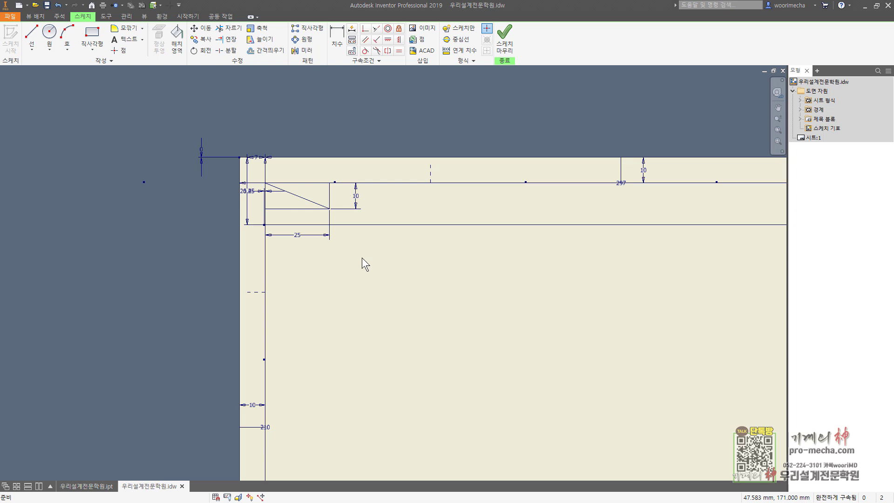
{"action": "scroll", "coordinate": [272, 193], "scroll_direction": "up", "scroll_amount": 3}
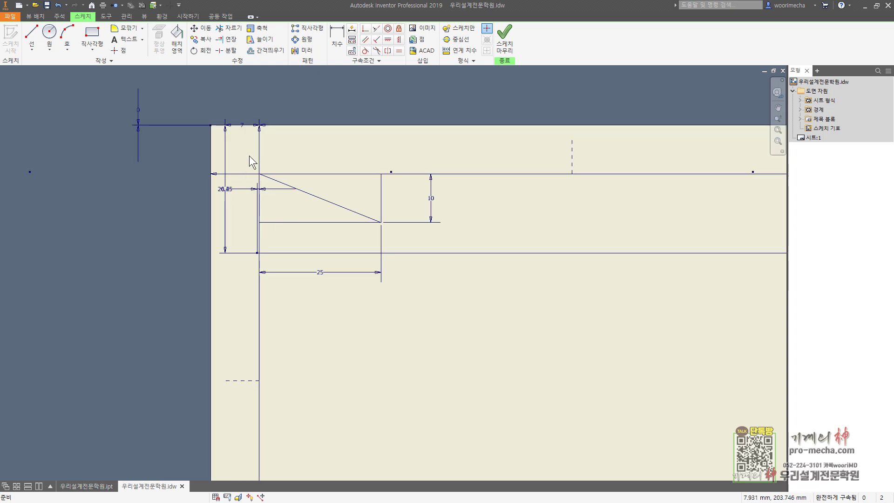
{"action": "left_click_drag", "start_coordinate": [249, 159], "coordinate": [380, 230]}
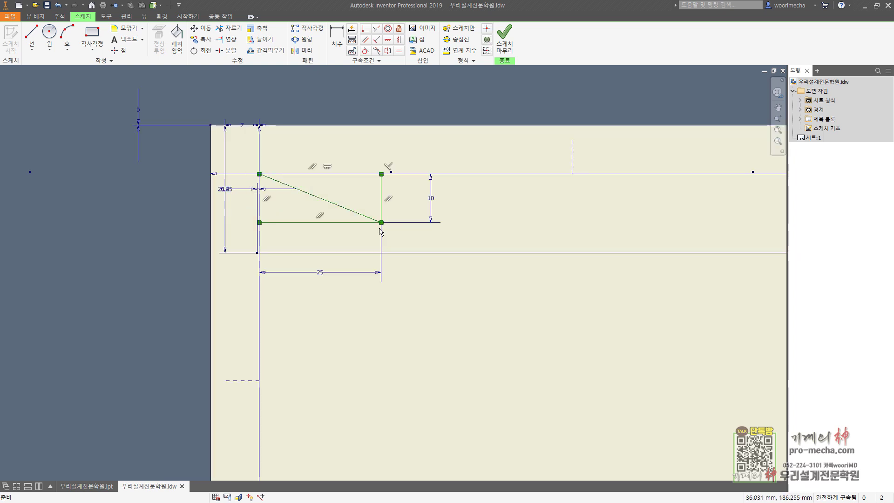
Pattern the box along its top edge (2 at 25) and vertical edge (3 at 10)
{"action": "left_click", "coordinate": [307, 28]}
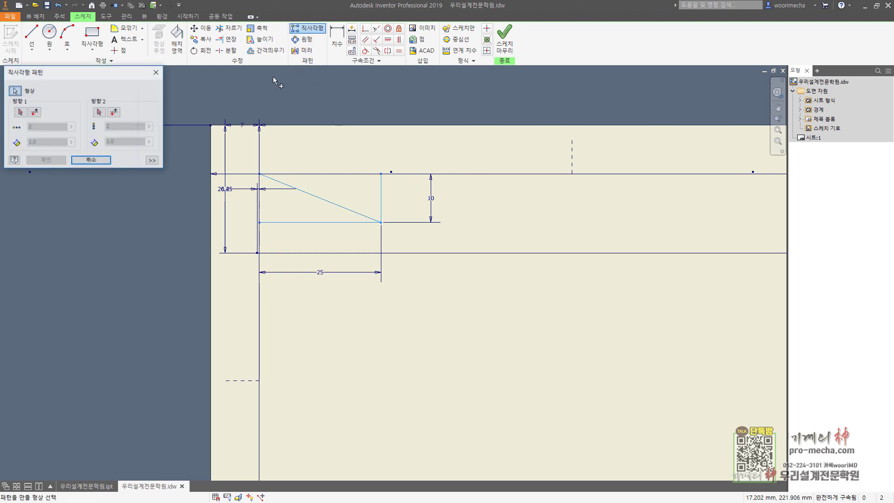
{"action": "left_click", "coordinate": [20, 112]}
{"action": "left_click", "coordinate": [350, 174]}
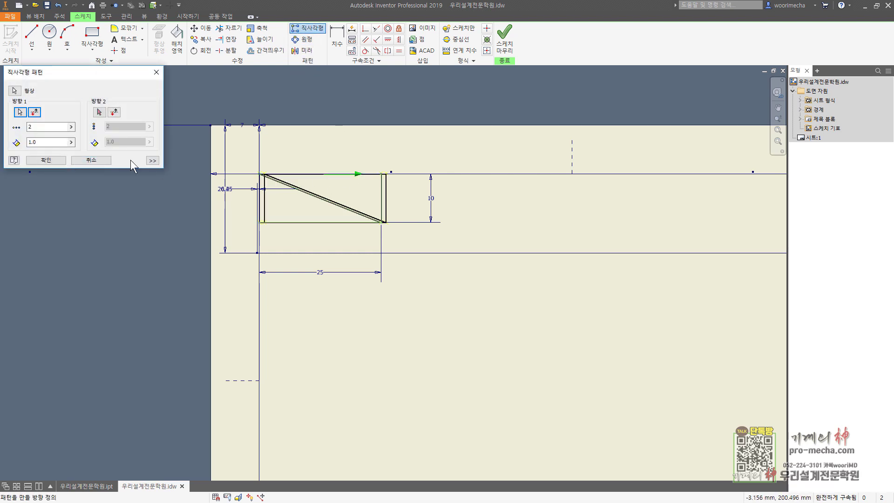
{"action": "double_click", "coordinate": [51, 140]}
{"action": "type", "text": "25"}
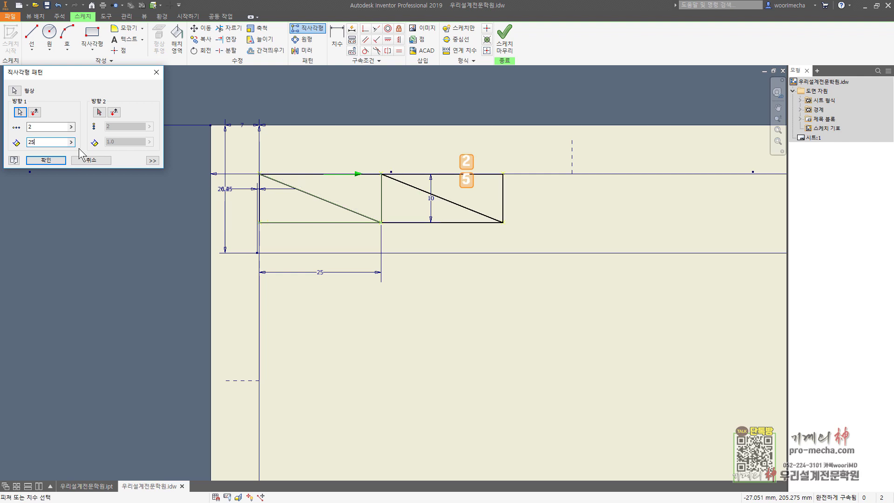
{"action": "left_click", "coordinate": [99, 113]}
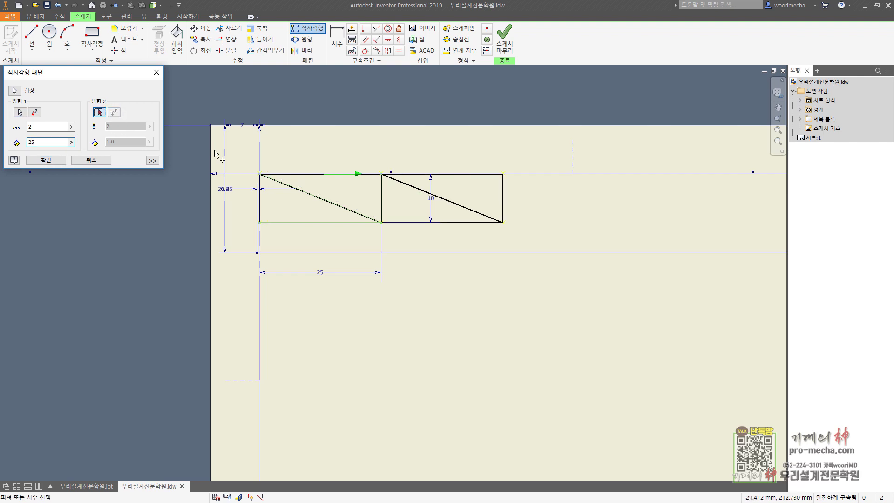
{"action": "left_click", "coordinate": [382, 201]}
{"action": "double_click", "coordinate": [125, 126]}
{"action": "type", "text": "3"}
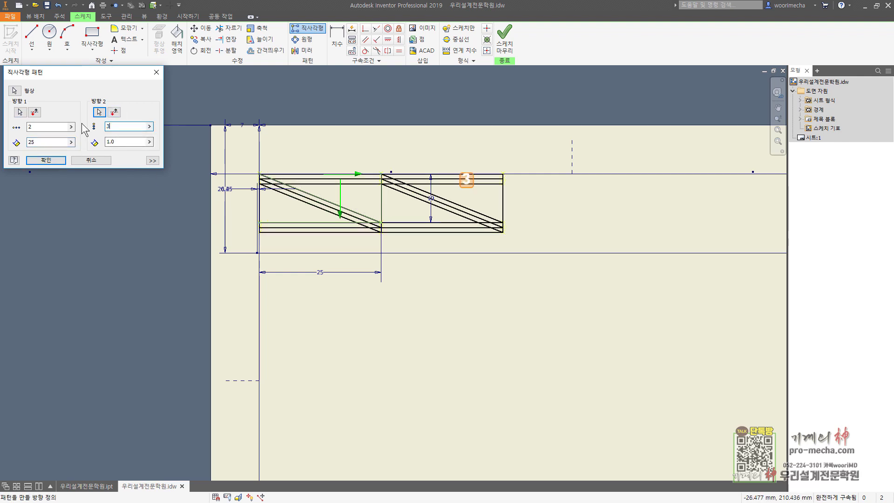
{"action": "key", "text": "Tab"}
{"action": "type", "text": "10"}
{"action": "left_click", "coordinate": [46, 160]}
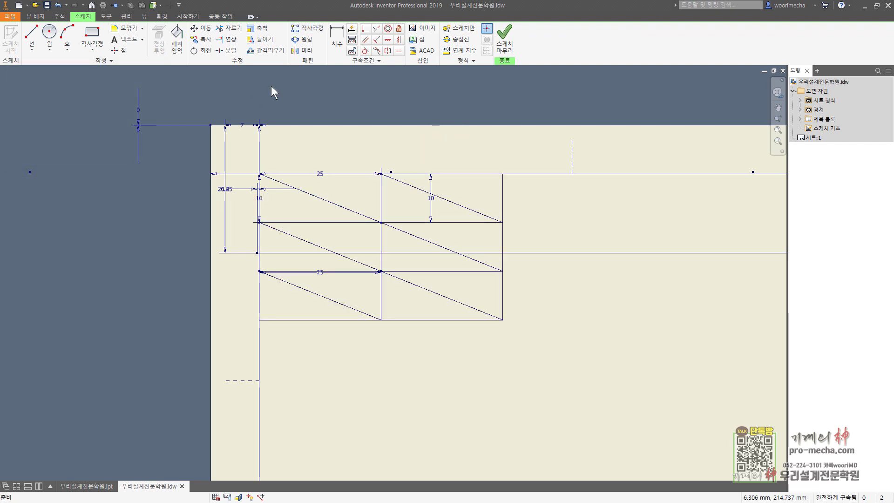
Draw a 50 × 10 rectangle starting from the grid's top-right corner
{"action": "left_click", "coordinate": [92, 33]}
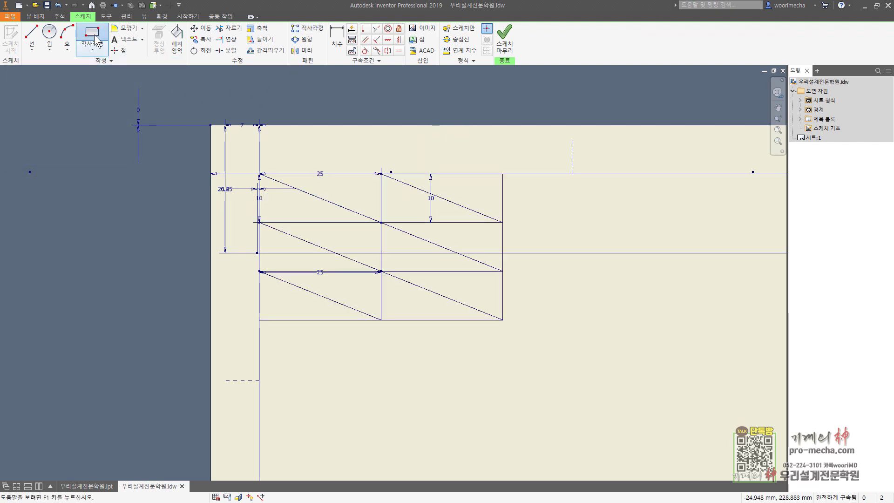
{"action": "left_click", "coordinate": [503, 174]}
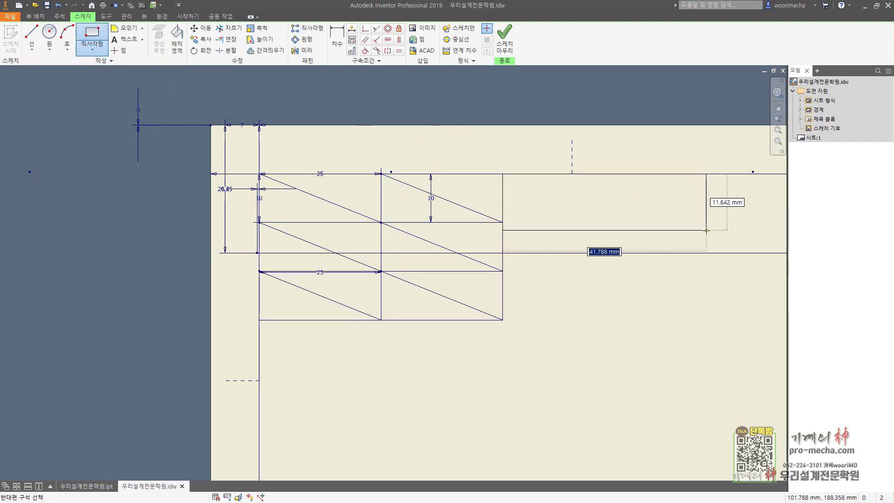
{"action": "type", "text": "50"}
{"action": "key", "text": "Tab"}
{"action": "type", "text": "10"}
{"action": "key", "text": "Return"}
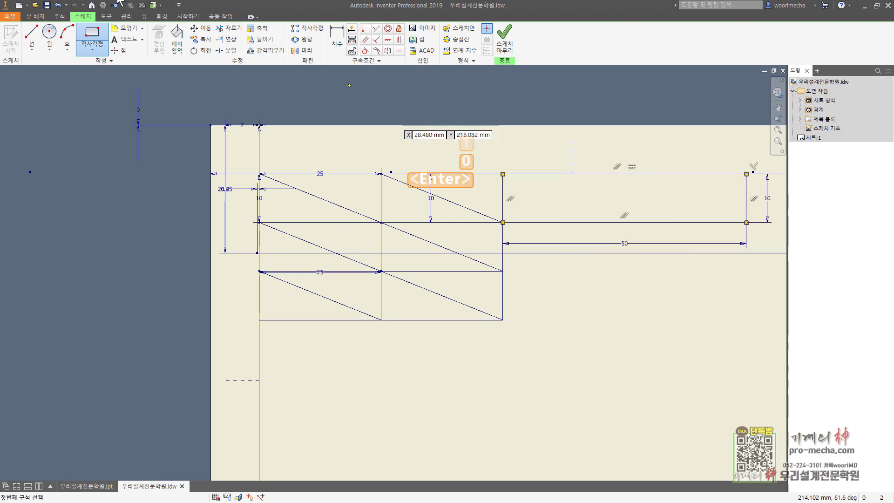
{"action": "key", "text": "Escape"}
Draw a corner-to-corner diagonal line across the new 50 × 10 rectangle
{"action": "left_click", "coordinate": [33, 37]}
{"action": "left_click", "coordinate": [503, 174]}
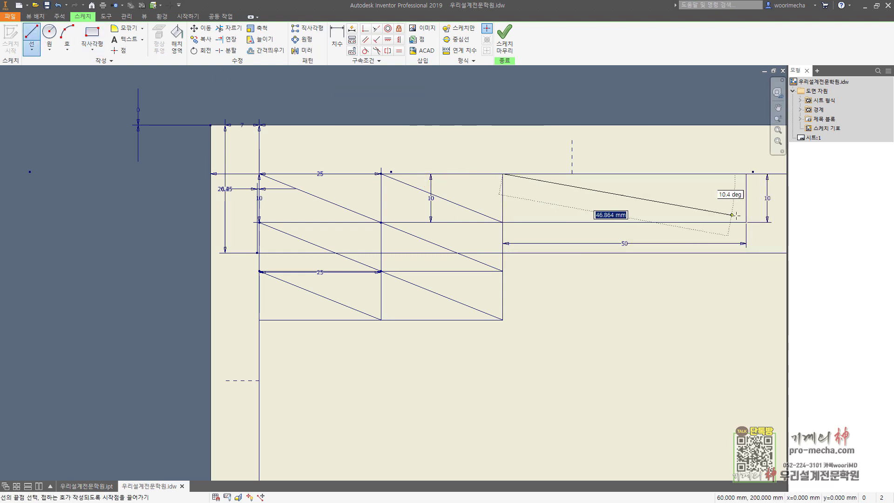
{"action": "left_click", "coordinate": [746, 222]}
{"action": "key", "text": "Escape"}
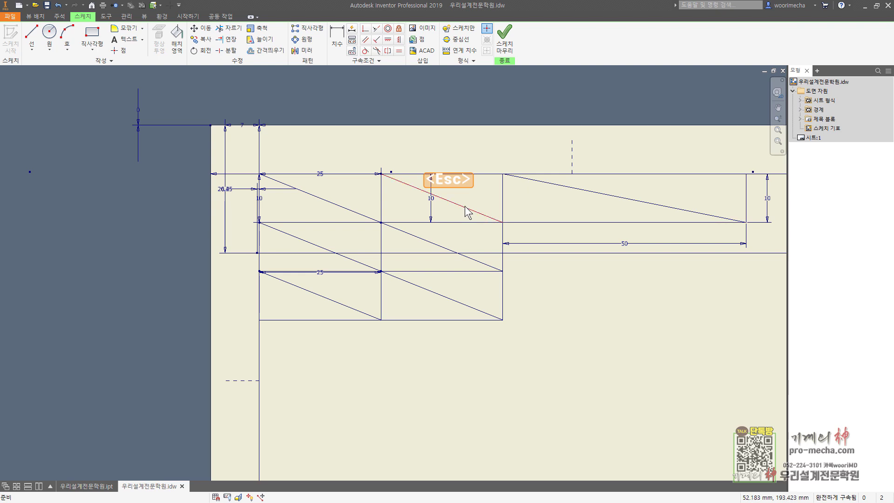
{"action": "key", "text": "Escape"}
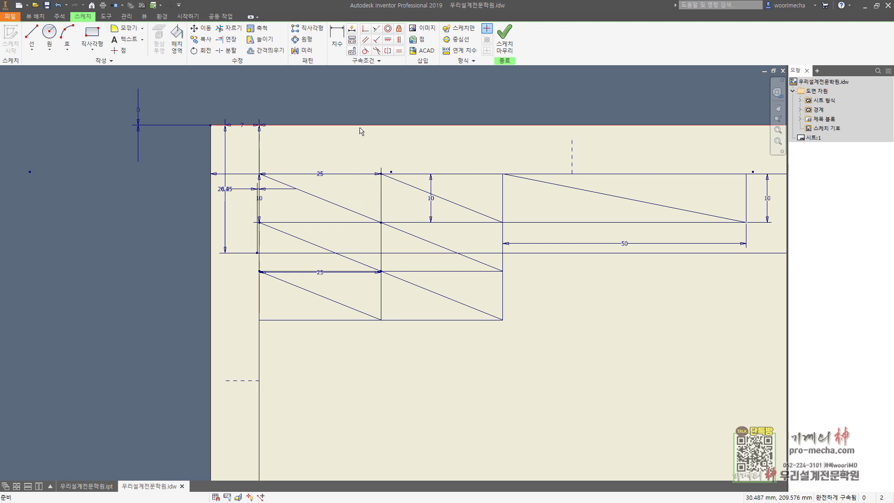
{"action": "left_click", "coordinate": [126, 40]}
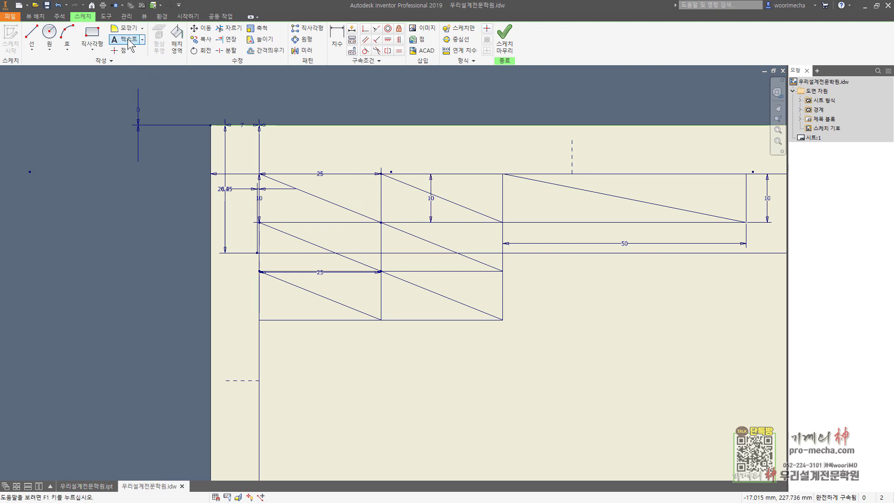
Place the Korean text 우리학원 below the title block grid and select it
{"action": "left_click", "coordinate": [573, 322]}
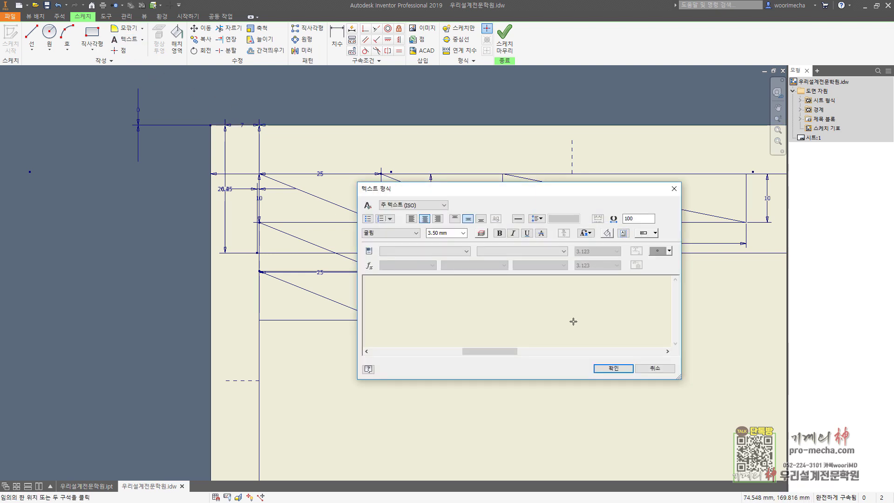
{"action": "key", "text": "Hangul"}
{"action": "type", "text": "우리"}
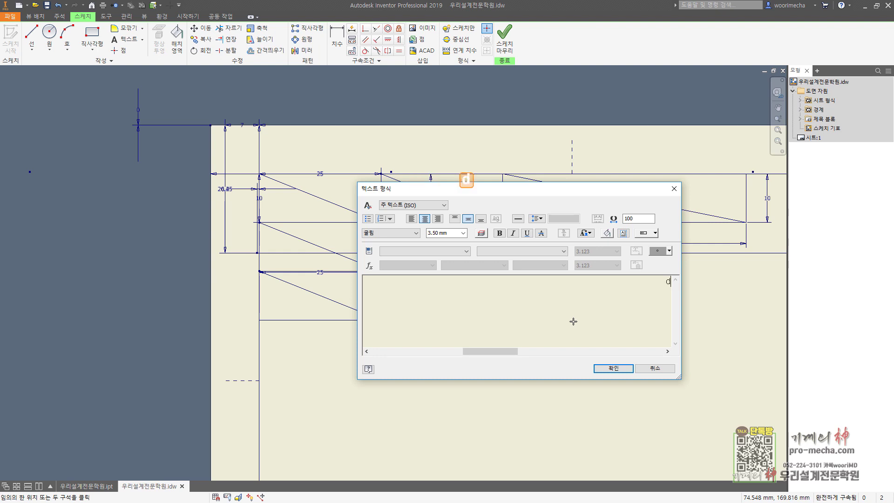
{"action": "type", "text": "학원"}
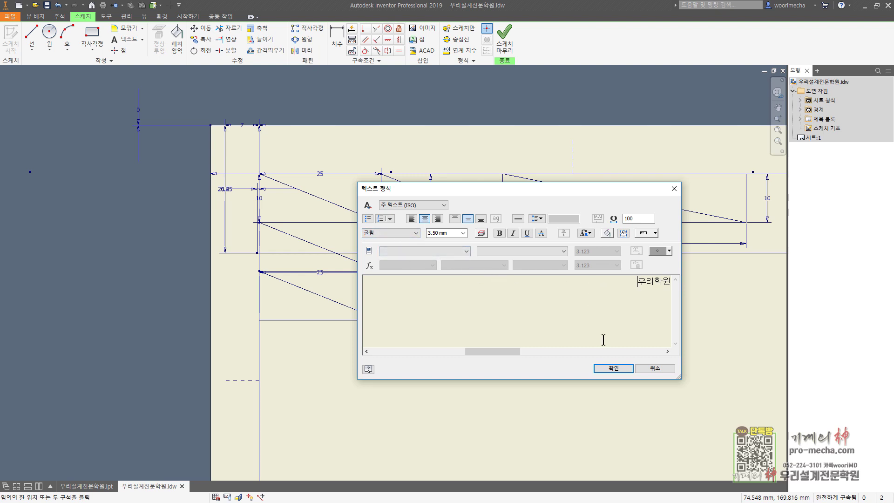
{"action": "left_click", "coordinate": [614, 368]}
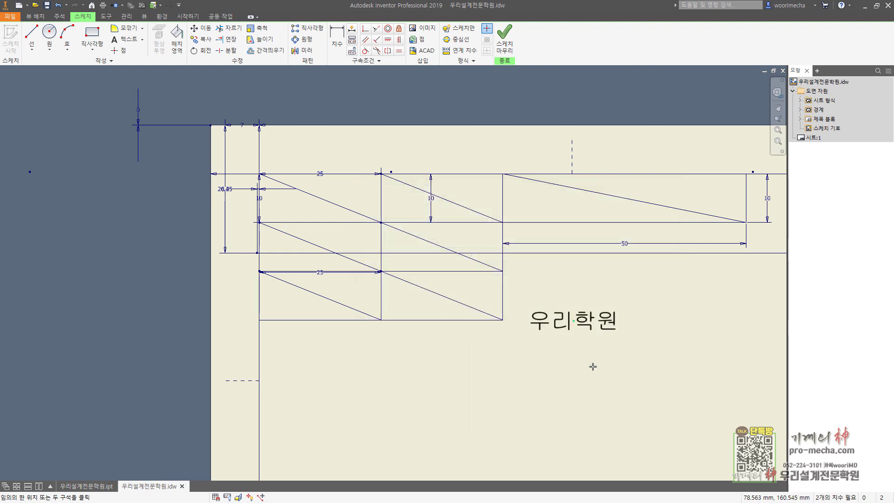
{"action": "left_click", "coordinate": [590, 322], "text": "ctrl"}
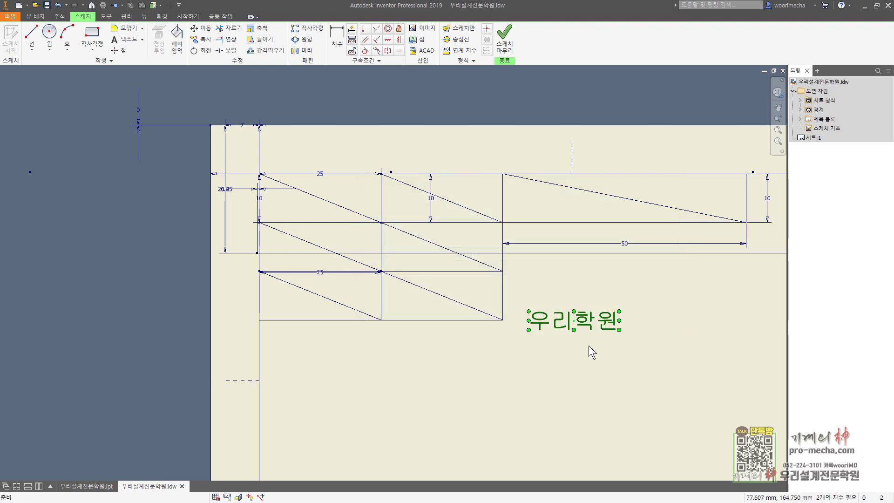
Paste copies of 우리학원 and pin them to the wide, top-middle and top-left diagonal midpoints
{"action": "key", "text": "ctrl+c"}
{"action": "key", "text": "ctrl+v"}
{"action": "key", "text": "ctrl+v"}
{"action": "key", "text": "ctrl+v"}
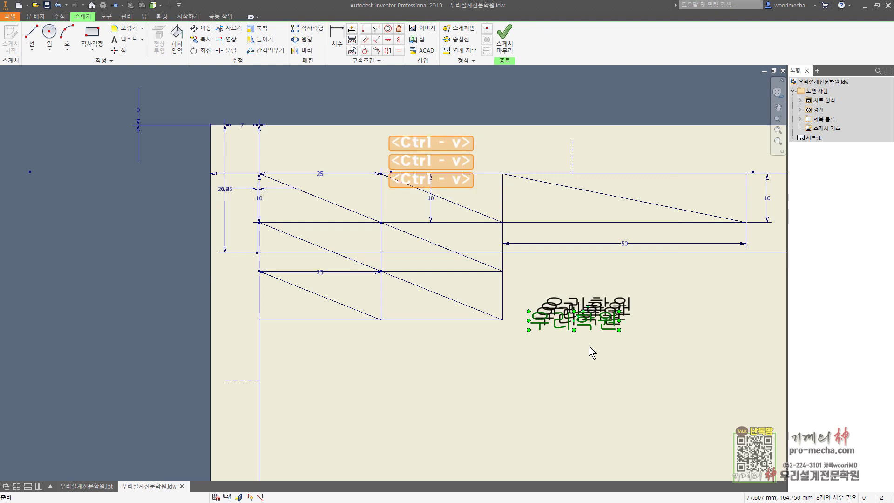
{"action": "key", "text": "Escape"}
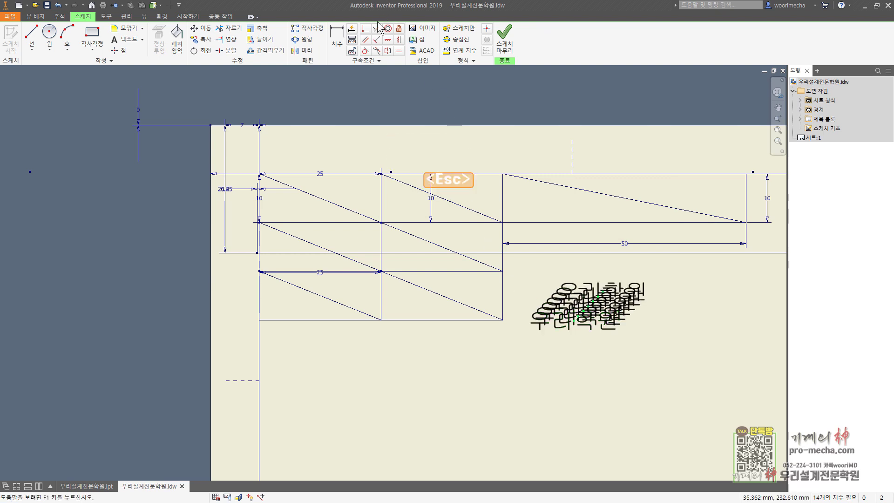
{"action": "left_click", "coordinate": [367, 28]}
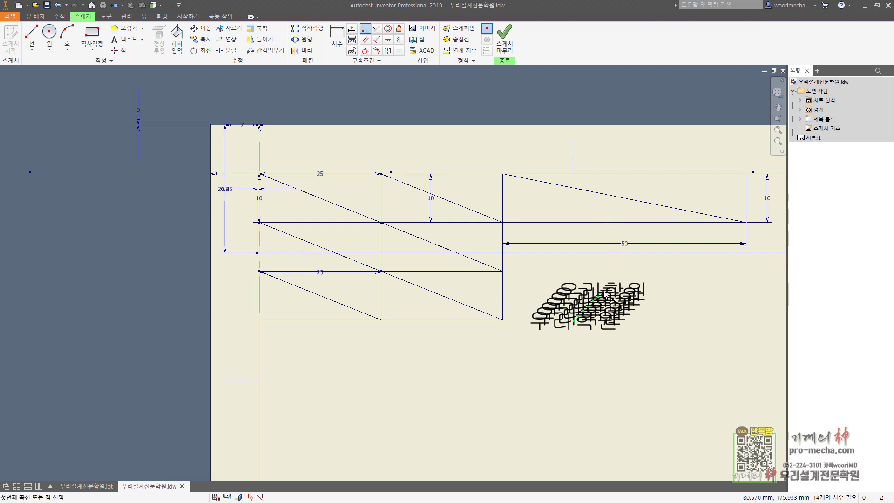
{"action": "left_click", "coordinate": [621, 198]}
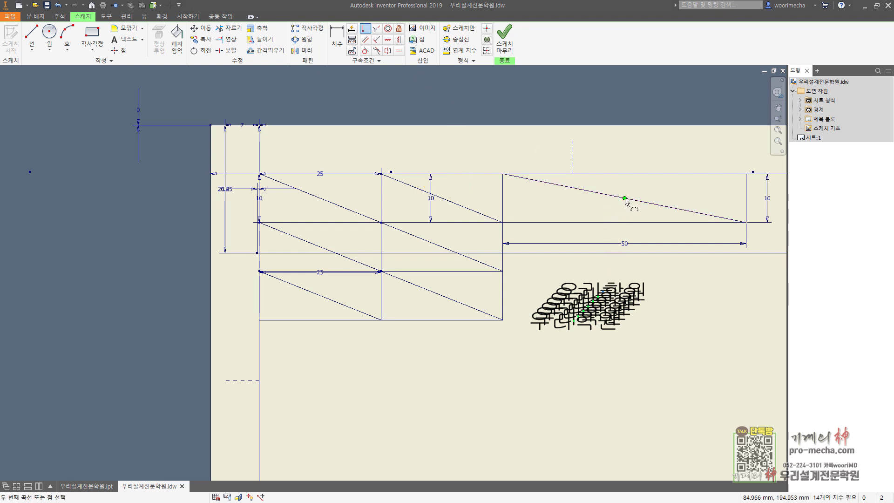
{"action": "left_click", "coordinate": [624, 199]}
{"action": "left_click", "coordinate": [446, 201]}
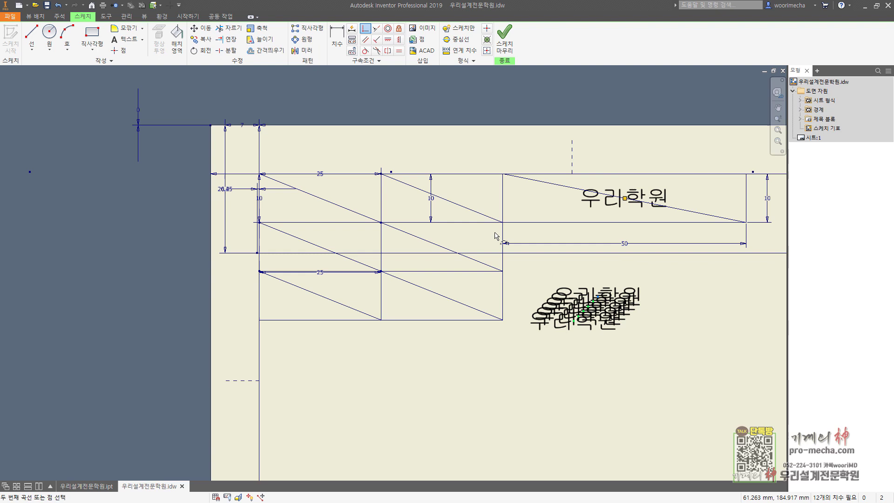
{"action": "left_click", "coordinate": [442, 199]}
{"action": "left_click", "coordinate": [321, 199]}
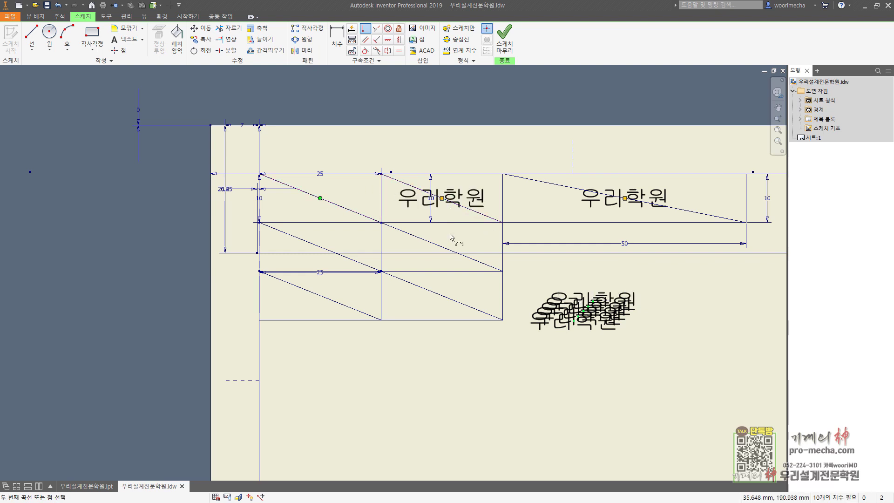
{"action": "left_click", "coordinate": [596, 306]}
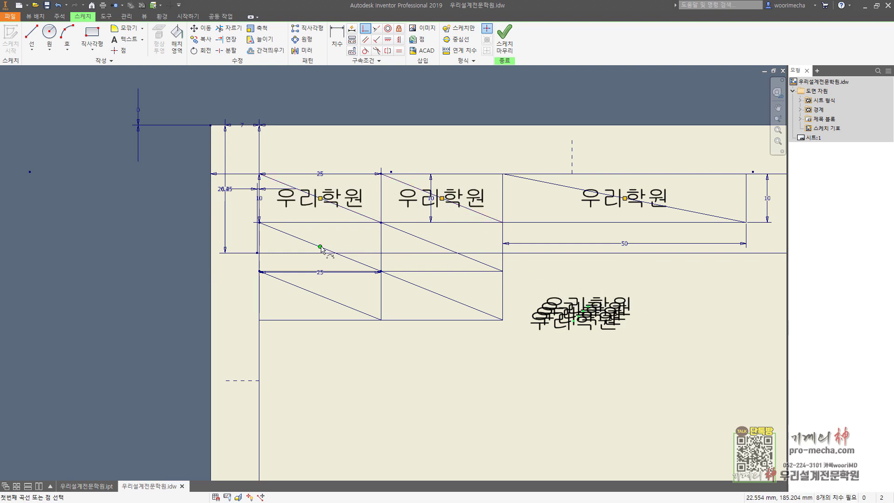
Pin the remaining 우리학원 copies to the row-two and bottom-row diagonal midpoints
{"action": "left_click", "coordinate": [320, 247]}
{"action": "left_click", "coordinate": [589, 307]}
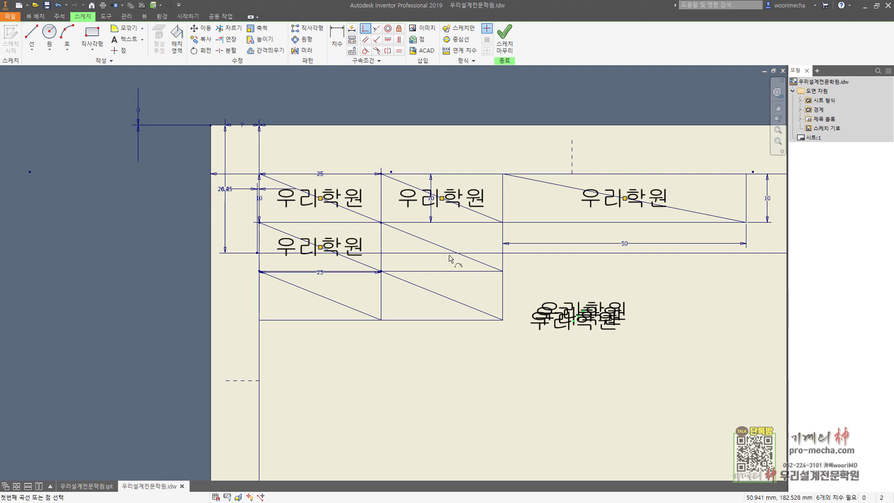
{"action": "left_click", "coordinate": [442, 247]}
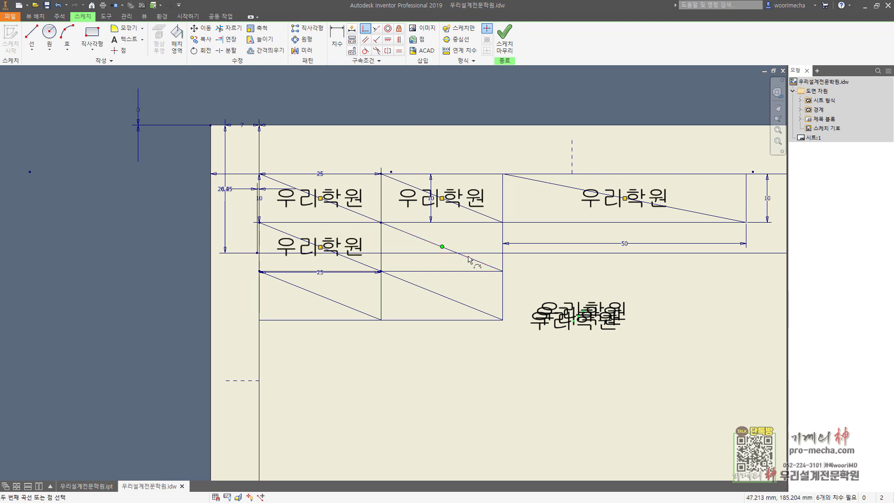
{"action": "left_click", "coordinate": [585, 315]}
{"action": "left_click", "coordinate": [514, 312]}
{"action": "left_click", "coordinate": [446, 299]}
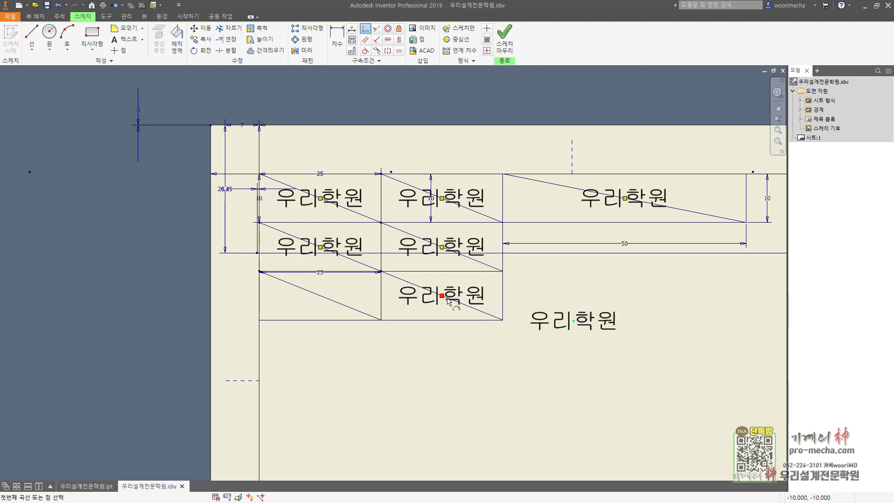
{"action": "left_click", "coordinate": [320, 296]}
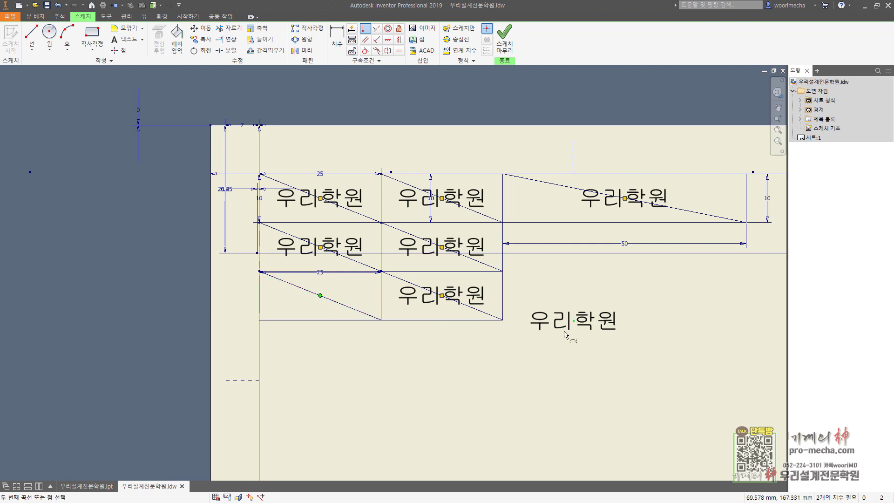
{"action": "left_click", "coordinate": [573, 321]}
{"action": "key", "text": "Escape"}
{"action": "key", "text": "Escape"}
{"action": "key", "text": "Escape"}
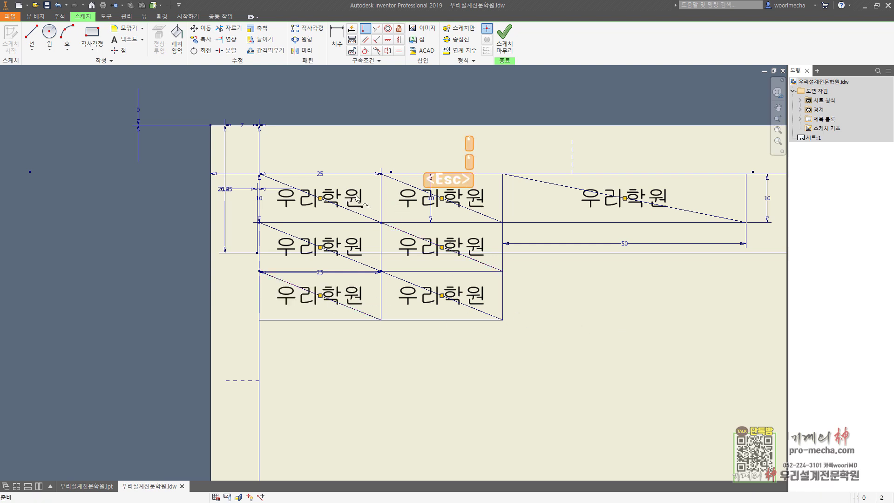
Relabel the top-left cell 수험번호 and the wide cell 일반기계기사
{"action": "double_click", "coordinate": [357, 204]}
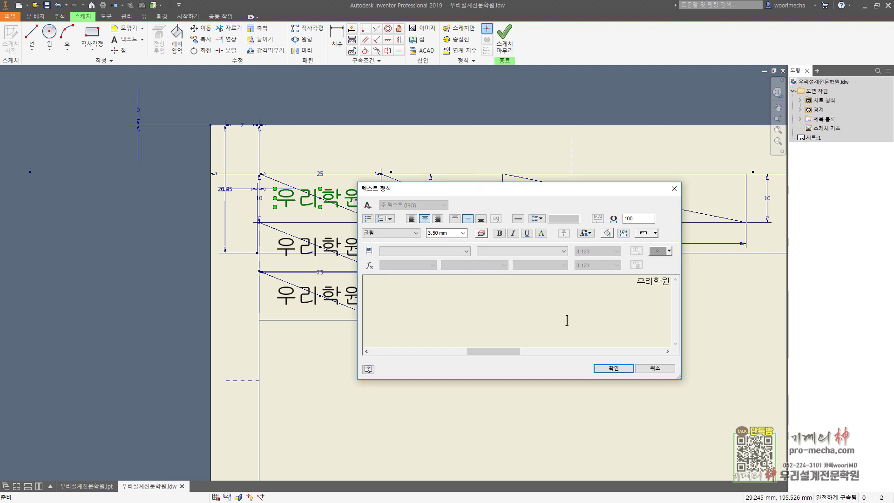
{"action": "key", "text": "ctrl+a"}
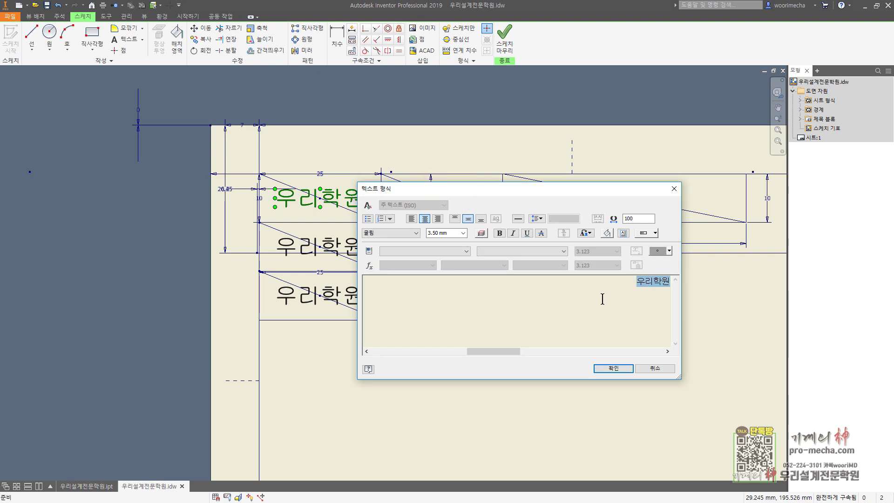
{"action": "type", "text": "수험"}
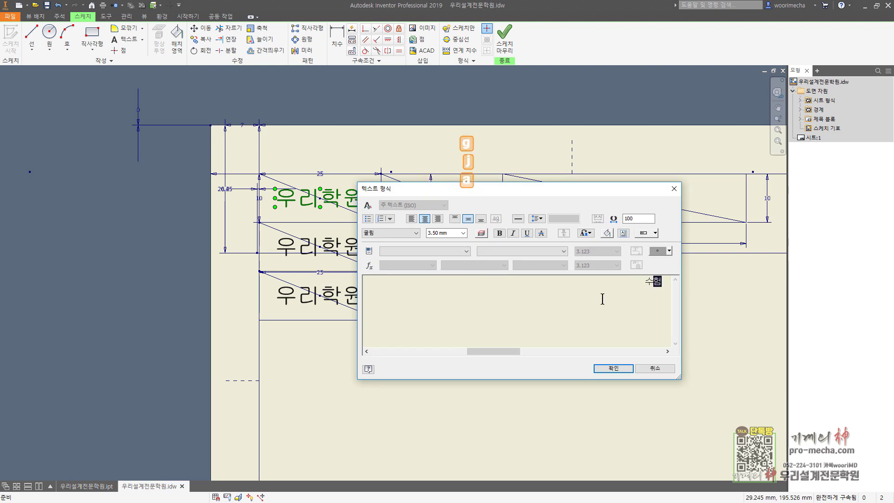
{"action": "type", "text": "번호"}
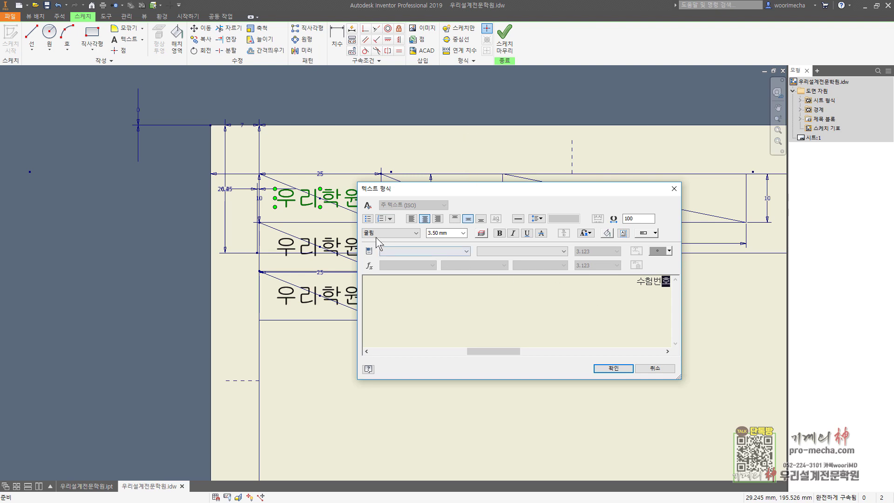
{"action": "left_click", "coordinate": [610, 368]}
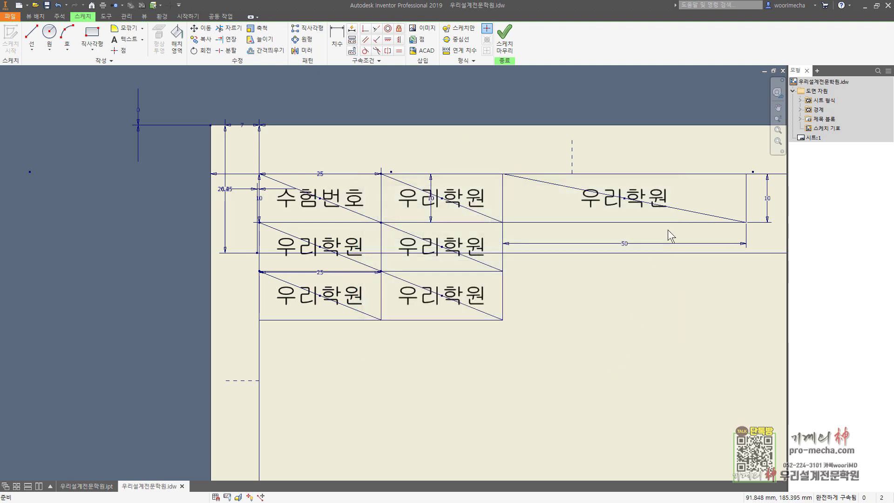
{"action": "double_click", "coordinate": [643, 198]}
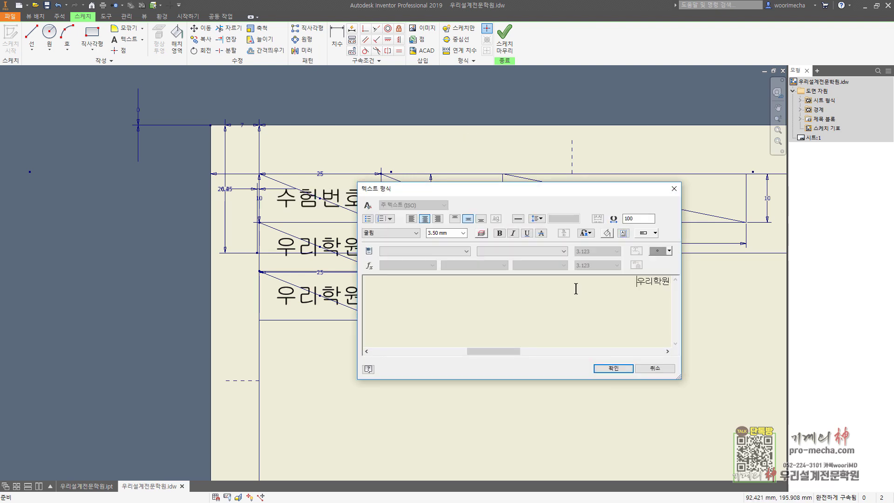
{"action": "key", "text": "ctrl+a"}
{"action": "type", "text": "일반기계"}
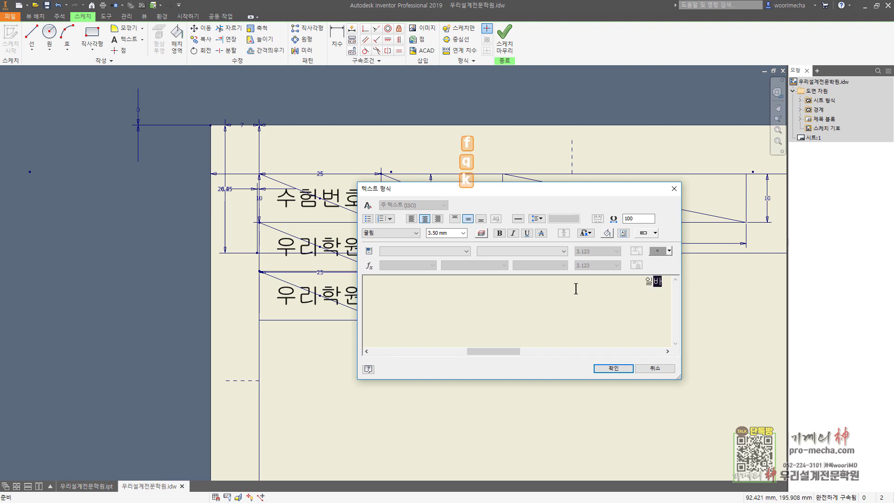
{"action": "type", "text": "기사"}
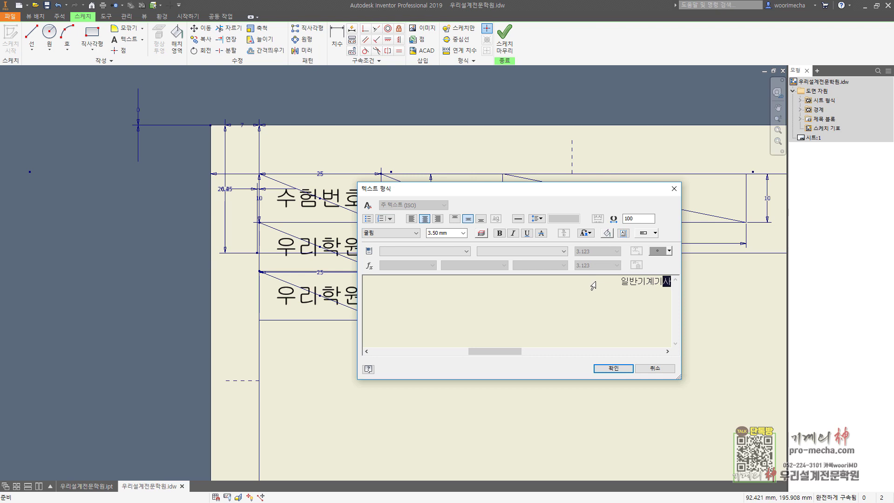
{"action": "key", "text": "ctrl+a"}
{"action": "left_click", "coordinate": [606, 368]}
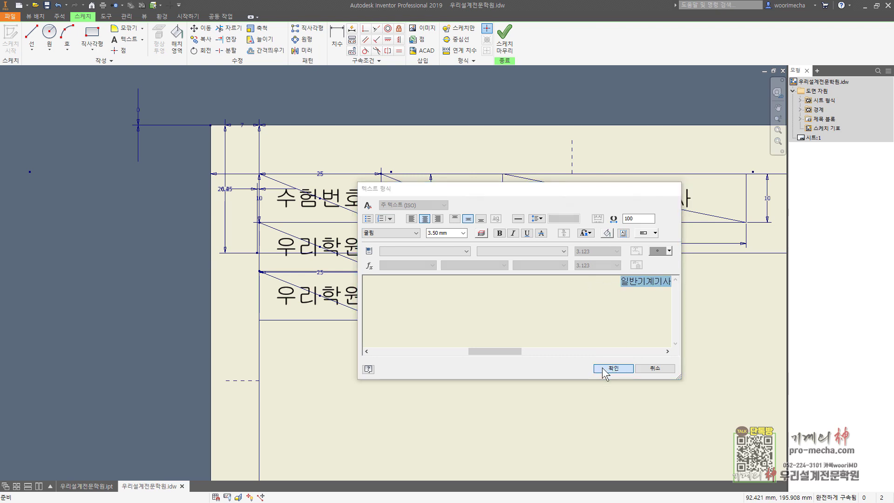
Relabel the row-two left cell 성명 and enter the exam number in the top-middle cell
{"action": "double_click", "coordinate": [356, 250]}
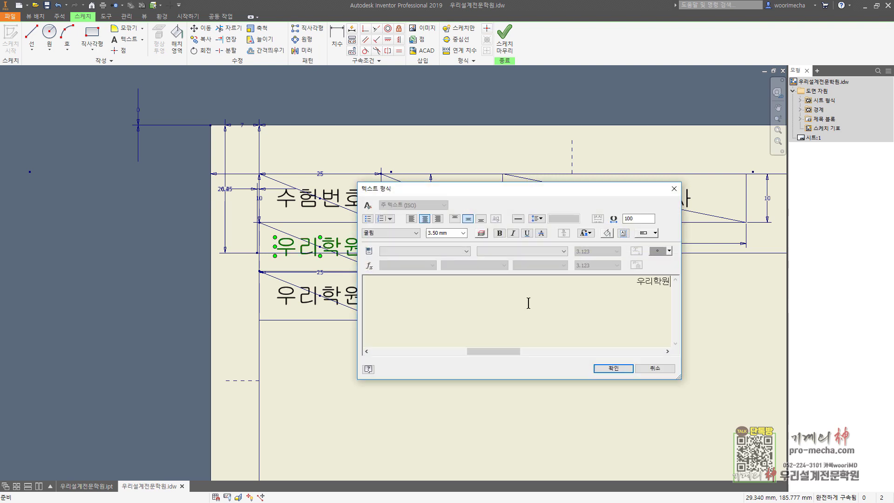
{"action": "key", "text": "ctrl+a"}
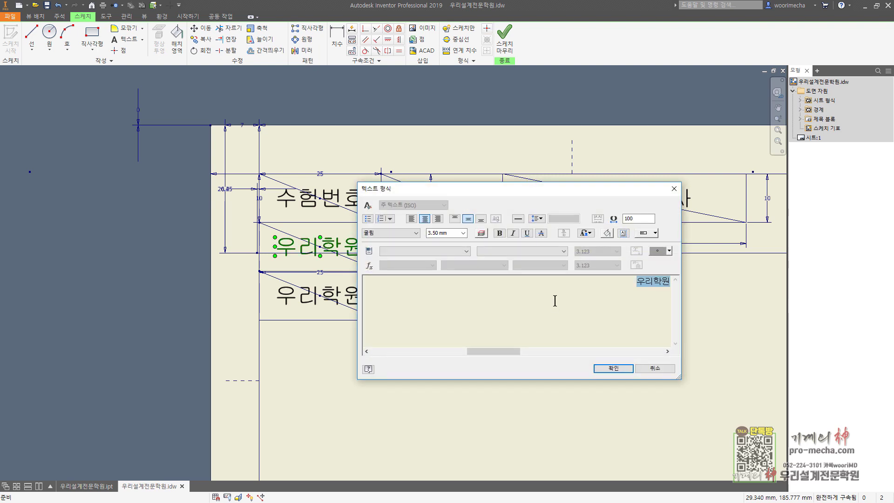
{"action": "type", "text": "성명"}
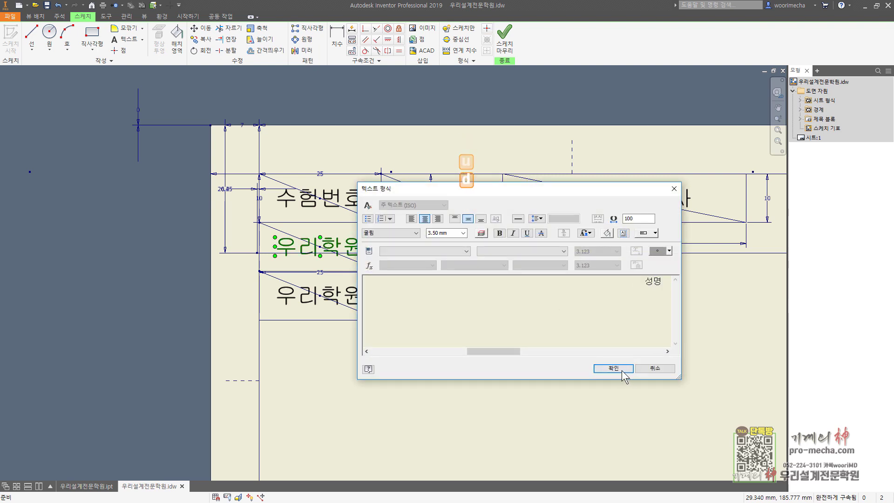
{"action": "left_click", "coordinate": [612, 368]}
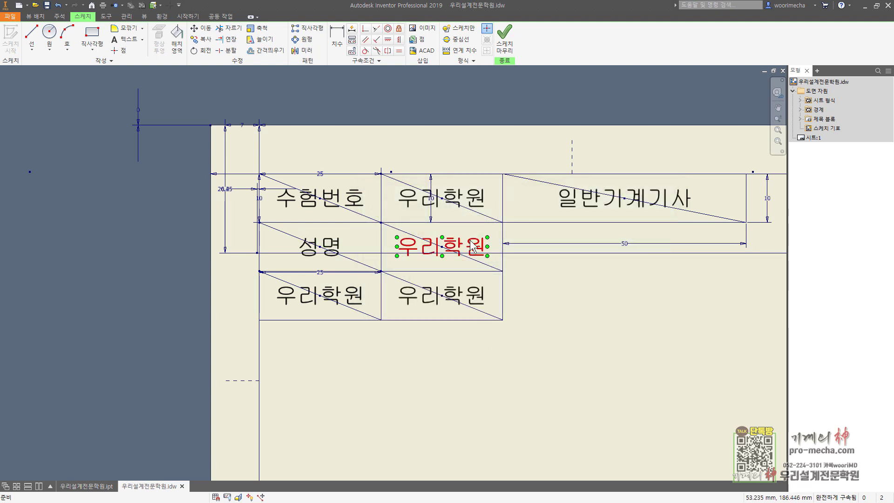
{"action": "double_click", "coordinate": [483, 196]}
{"action": "key", "text": "ctrl+a"}
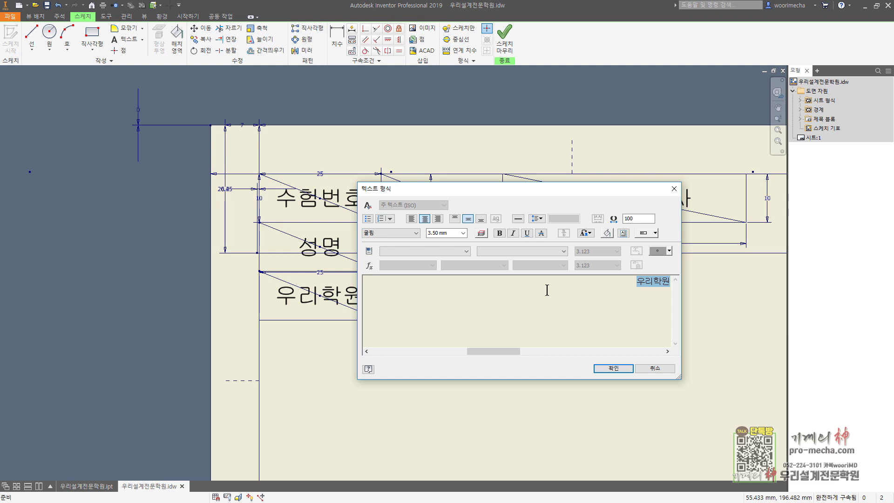
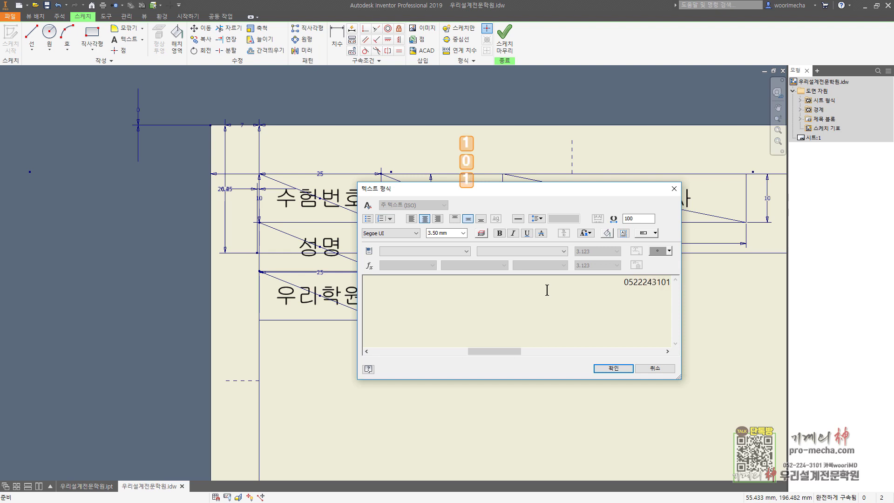
Change the exam-number text to the 굴림 font
{"action": "left_click", "coordinate": [550, 282]}
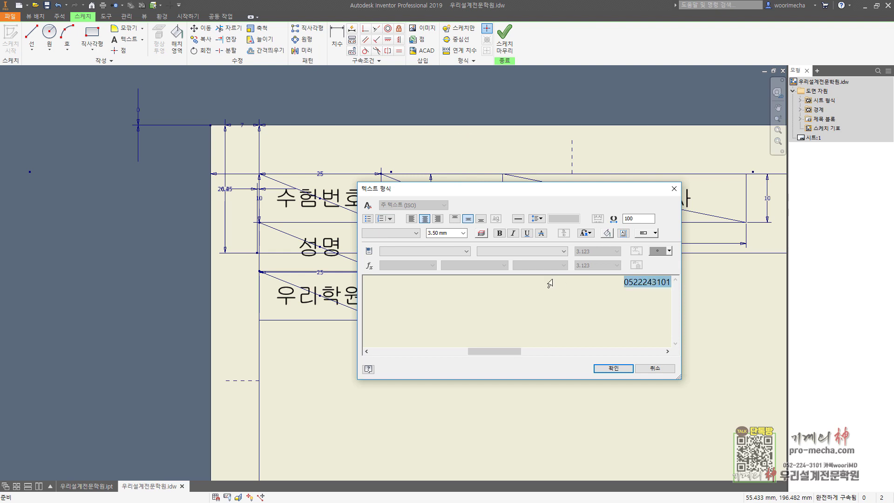
{"action": "left_click", "coordinate": [580, 301]}
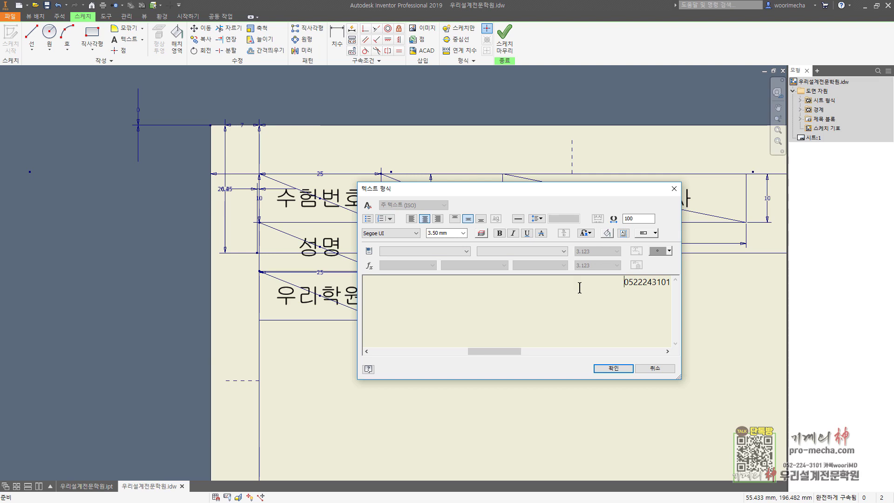
{"action": "double_click", "coordinate": [580, 287]}
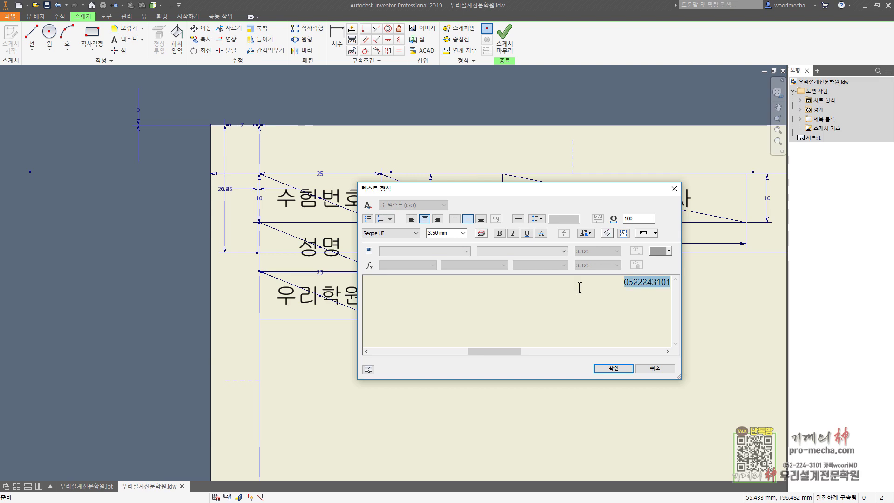
{"action": "left_click", "coordinate": [407, 234]}
{"action": "left_click_drag", "start_coordinate": [440, 264], "coordinate": [439, 470]}
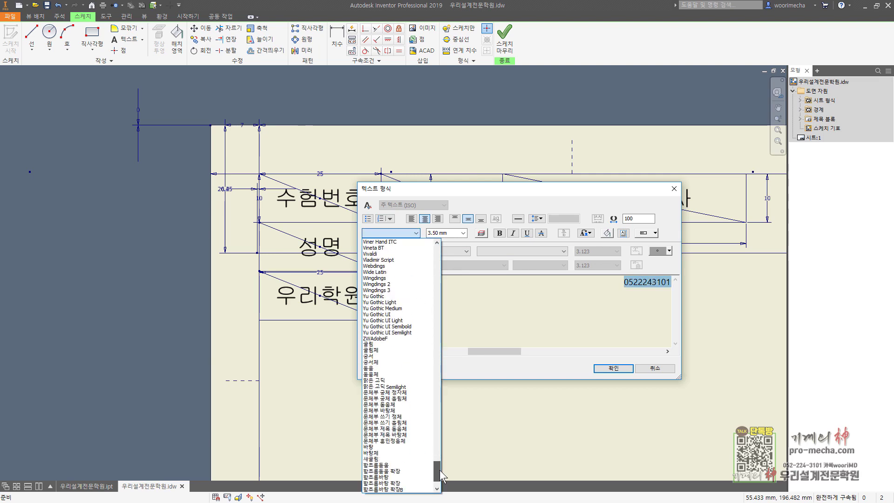
{"action": "left_click", "coordinate": [390, 332]}
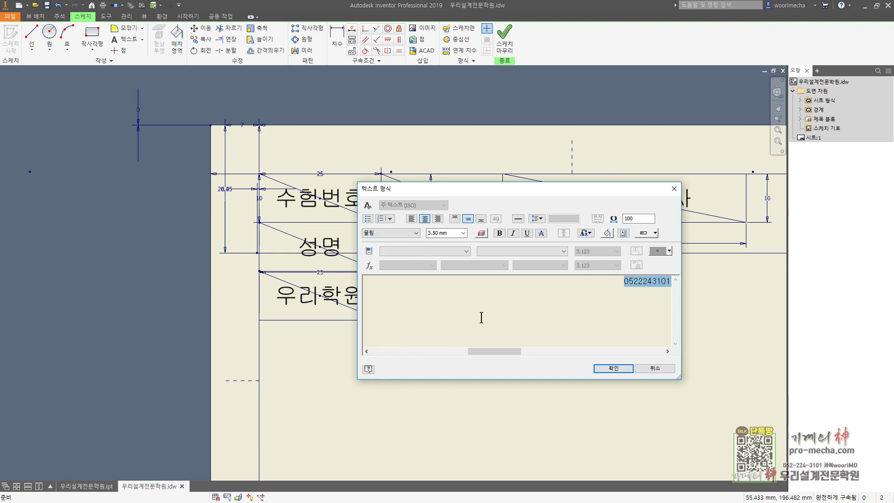
{"action": "left_click", "coordinate": [612, 368]}
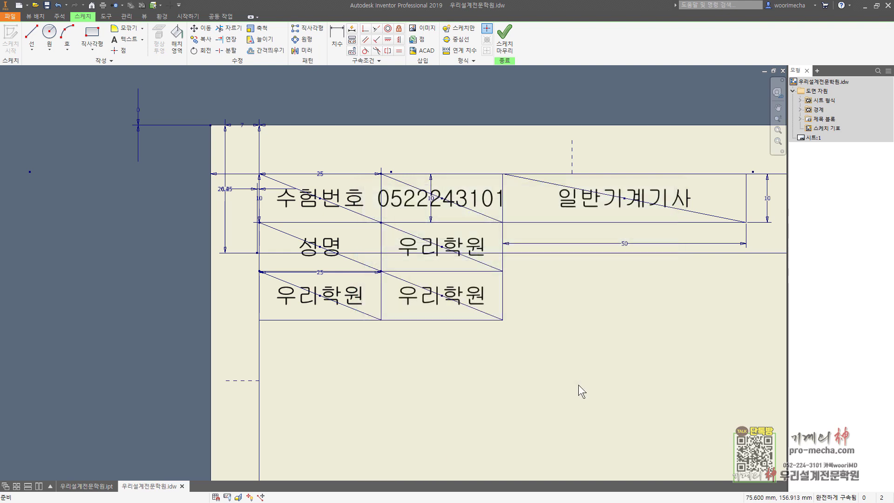
{"action": "double_click", "coordinate": [466, 195]}
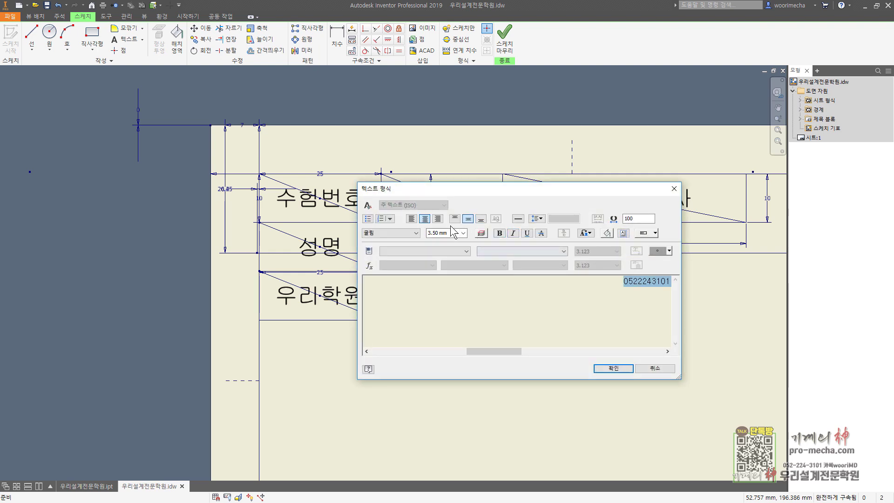
{"action": "key", "text": "Return"}
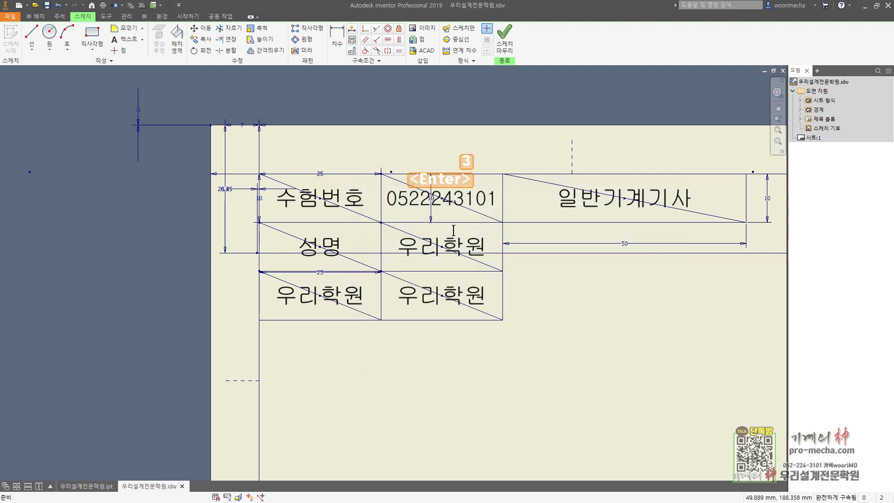
{"action": "key", "text": "Escape"}
{"action": "left_click", "coordinate": [470, 205]}
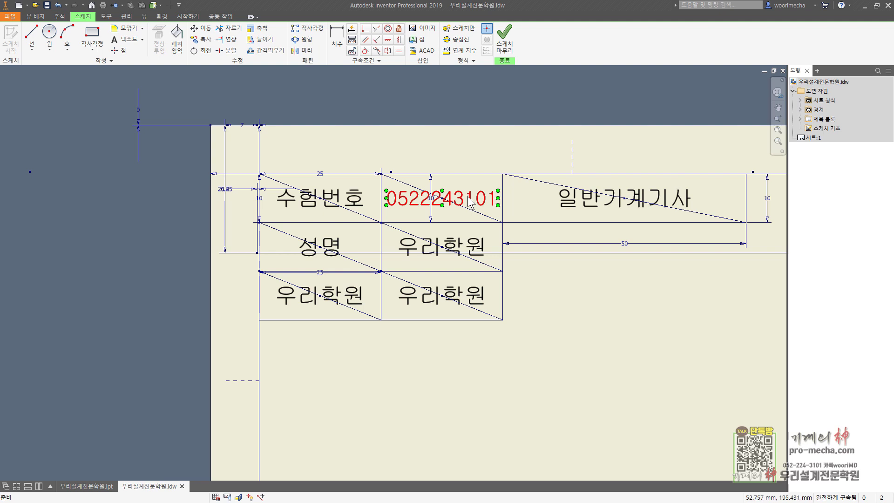
{"action": "left_click", "coordinate": [497, 275]}
Replace the lower-left 우리학원 with 감독확인 in 굴림 font
{"action": "double_click", "coordinate": [363, 302]}
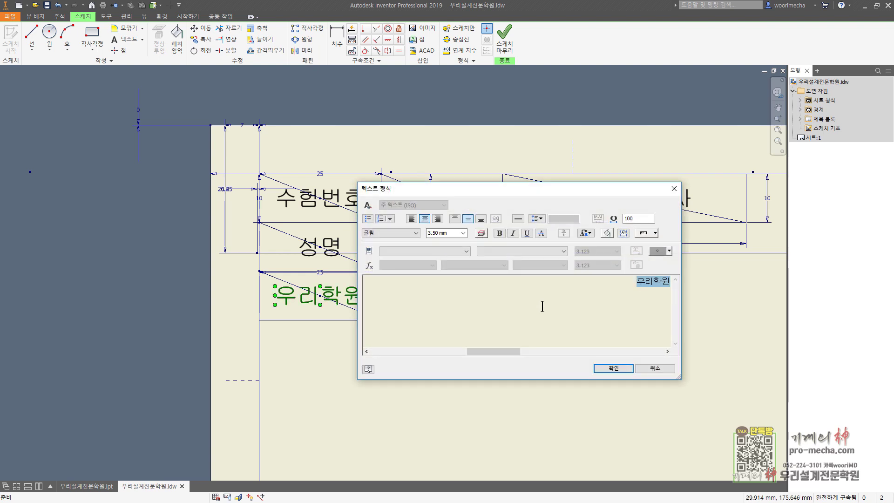
{"action": "key", "text": "Hangul"}
{"action": "key", "text": "BackSpace"}
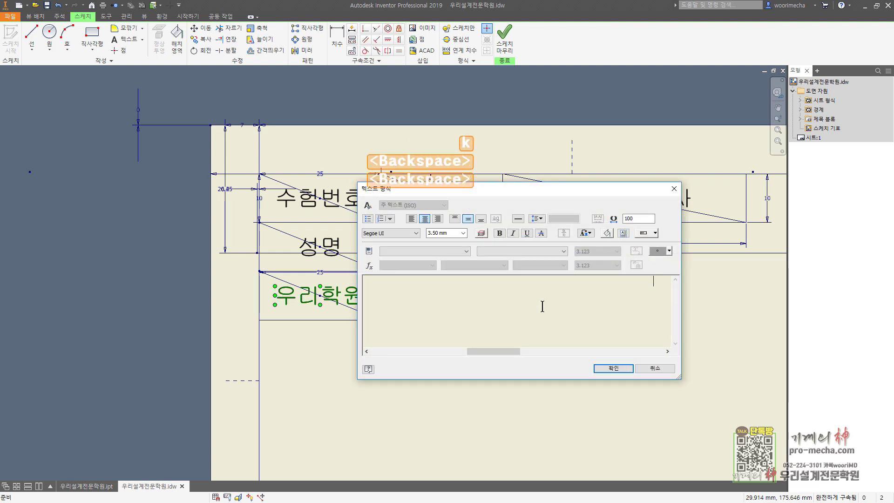
{"action": "key", "text": "Hangul"}
{"action": "type", "text": "감독확인"}
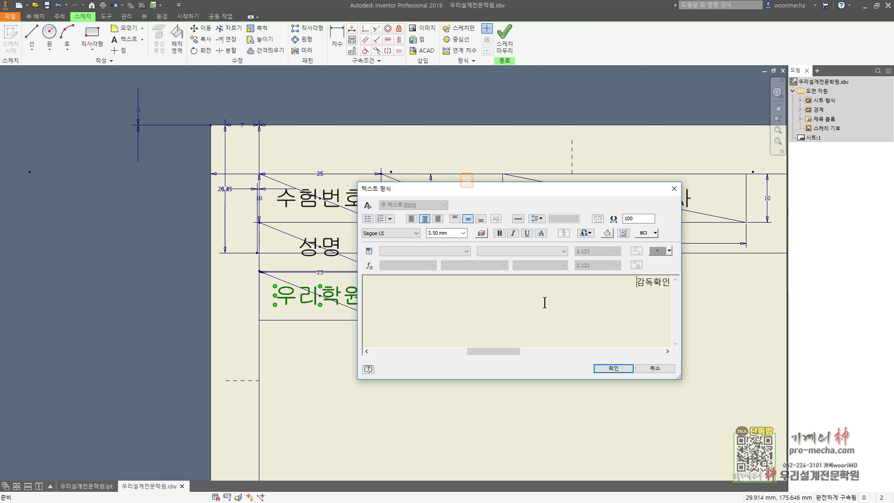
{"action": "key", "text": "ctrl+a"}
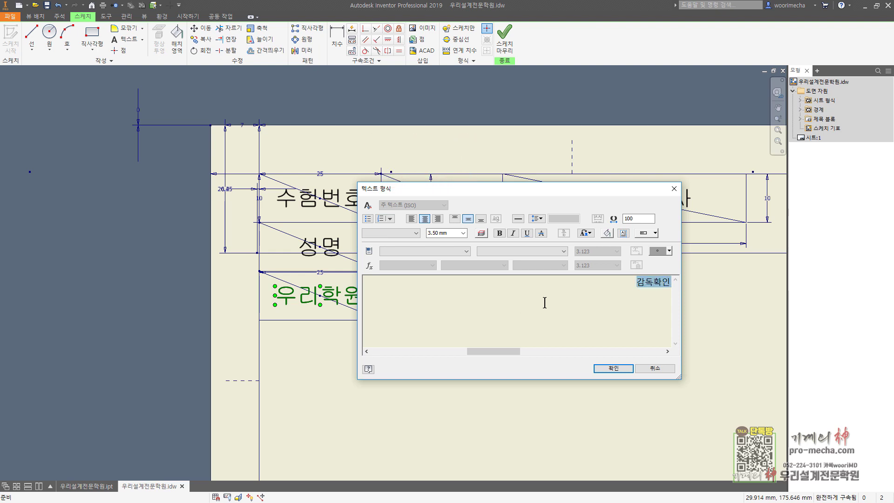
{"action": "left_click", "coordinate": [416, 233]}
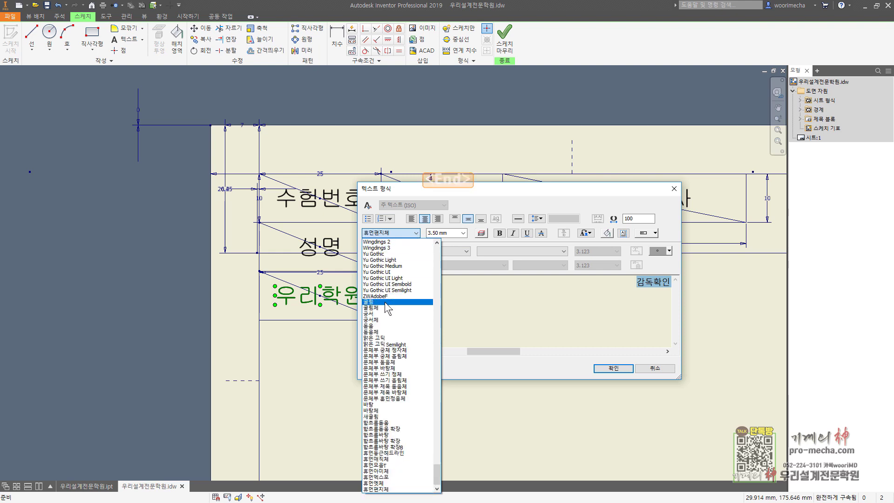
{"action": "left_click", "coordinate": [388, 303]}
{"action": "left_click", "coordinate": [613, 369]}
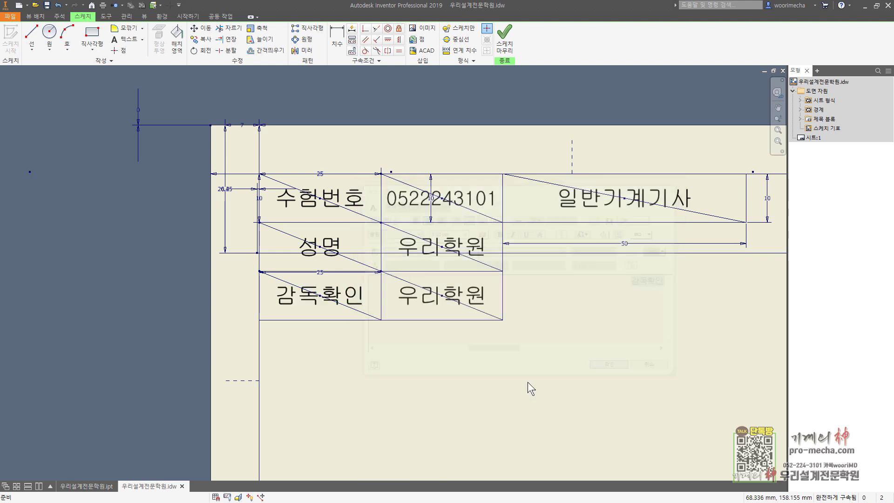
Retype the lower-right cell as (인) in 굴림 font
{"action": "double_click", "coordinate": [480, 293]}
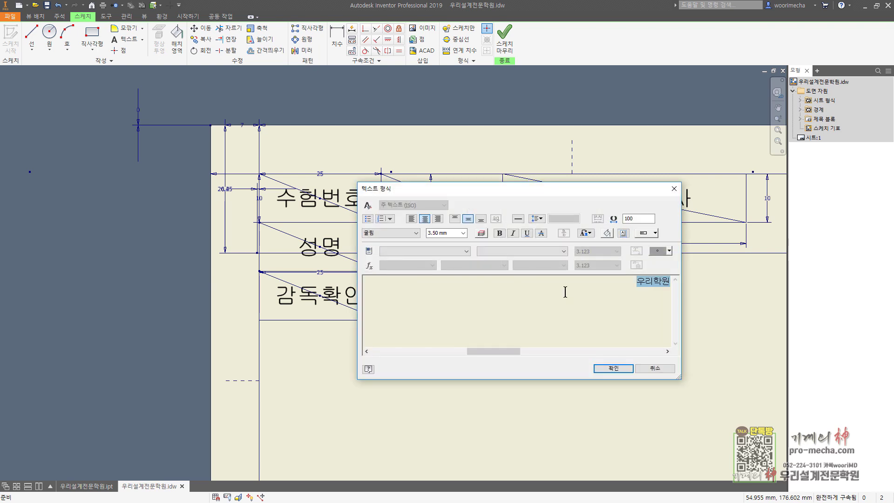
{"action": "type", "text": "(인"}
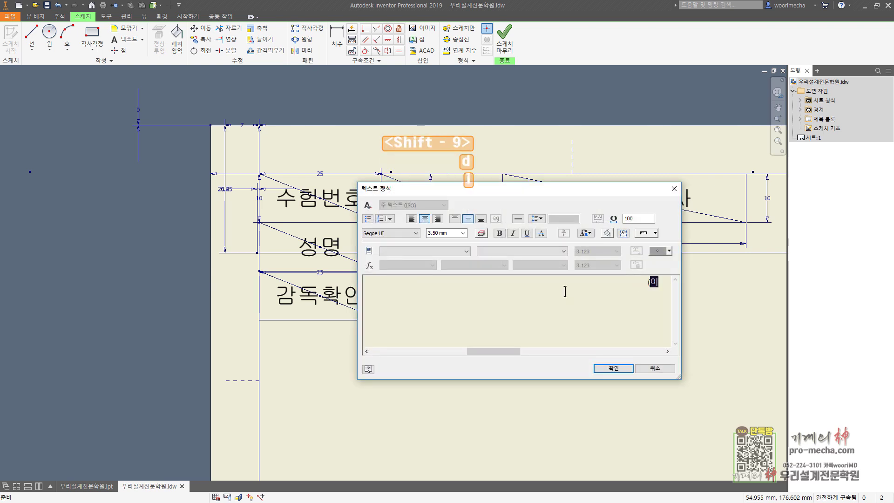
{"action": "type", "text": ")"}
{"action": "key", "text": "shift+Home"}
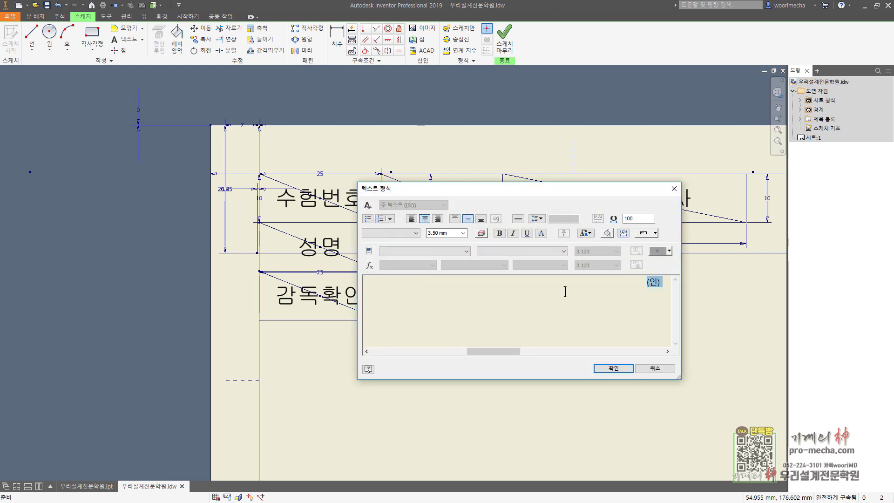
{"action": "left_click", "coordinate": [407, 233]}
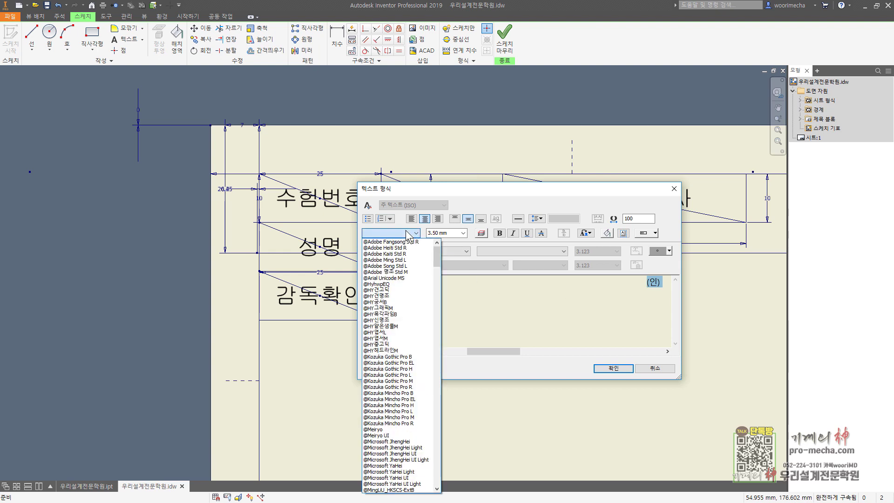
{"action": "key", "text": "End"}
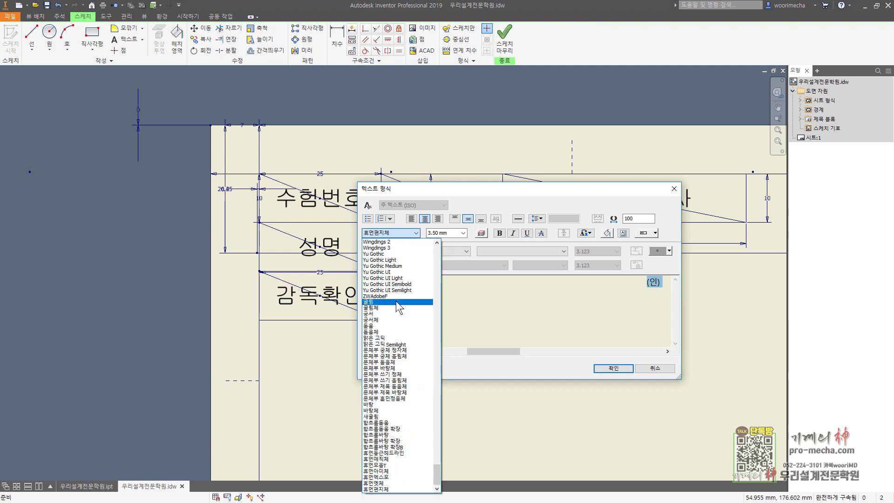
{"action": "left_click", "coordinate": [396, 302]}
{"action": "left_click", "coordinate": [613, 368]}
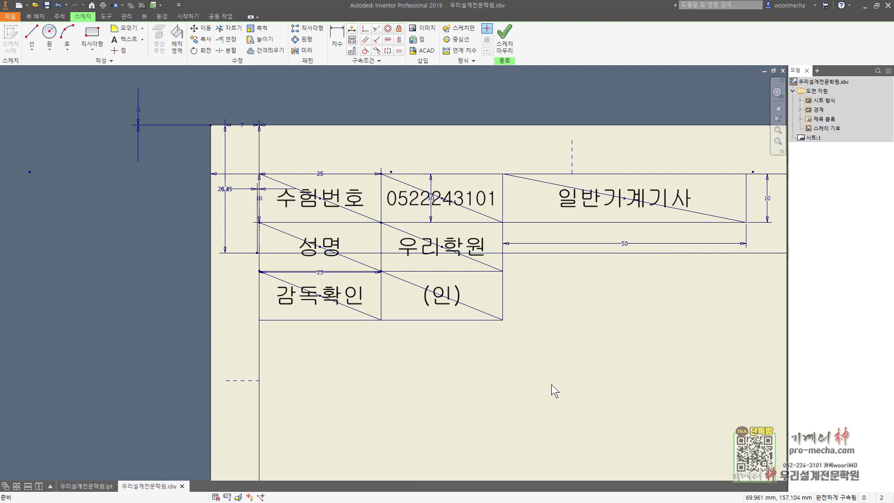
Change the lower-right label to read 시트 : A4
{"action": "double_click", "coordinate": [444, 298]}
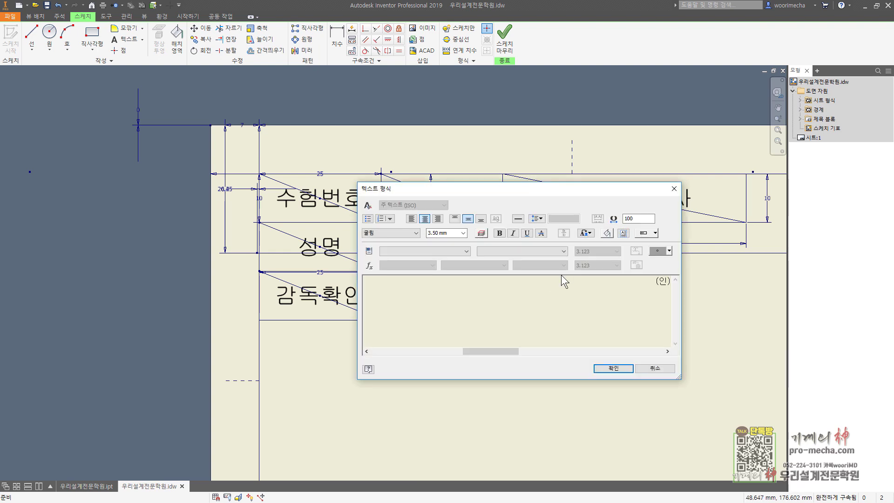
{"action": "key", "text": "ctrl+a"}
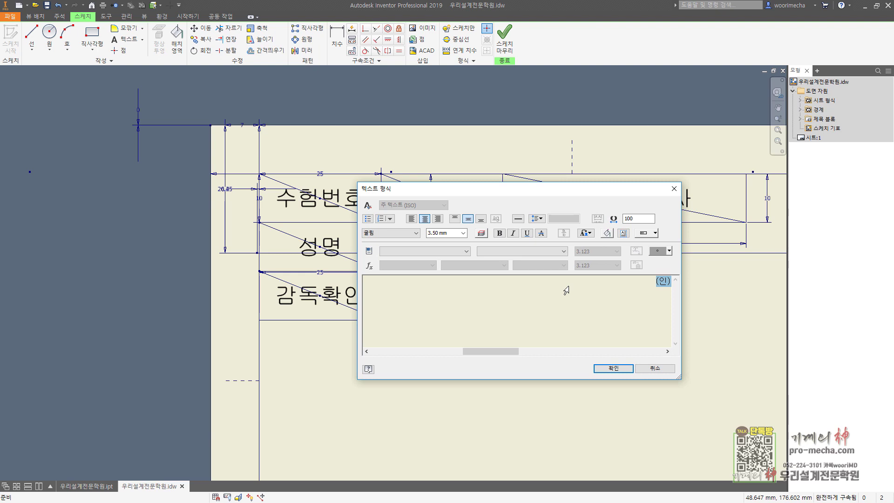
{"action": "type", "text": "시트:"}
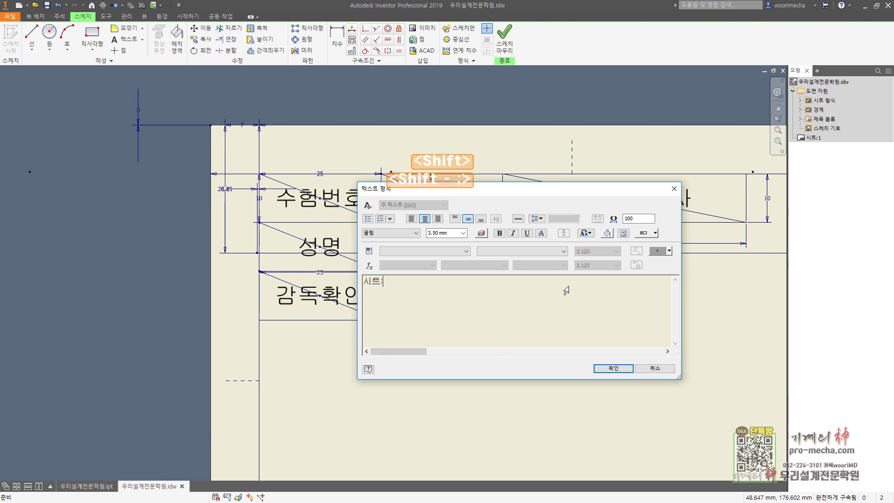
{"action": "key", "text": "Hangul"}
{"action": "type", "text": "A4"}
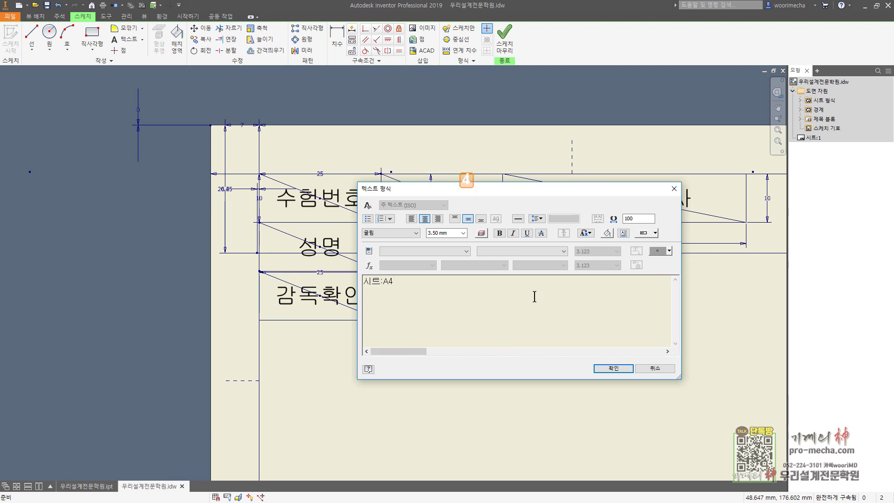
{"action": "left_click", "coordinate": [613, 369]}
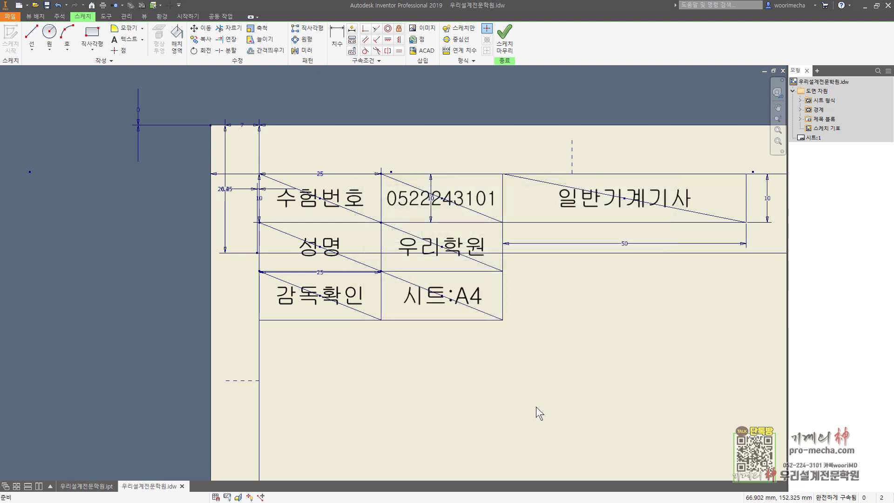
{"action": "double_click", "coordinate": [470, 301]}
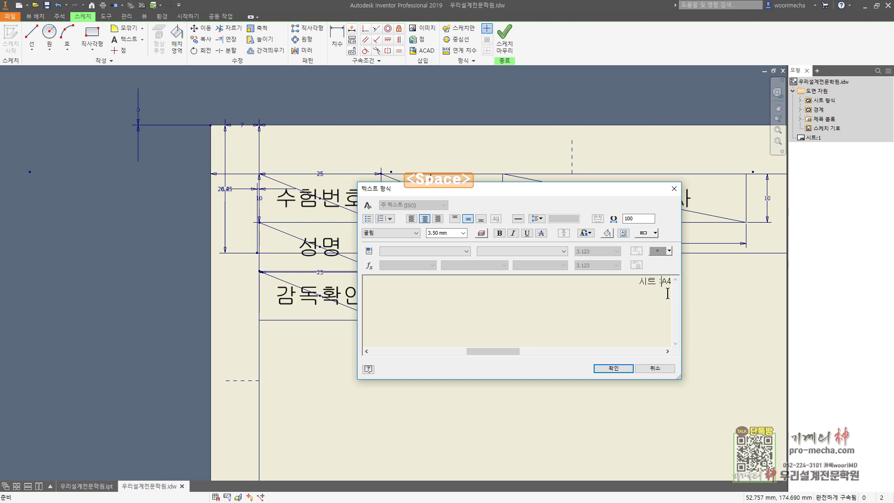
{"action": "left_click", "coordinate": [615, 369]}
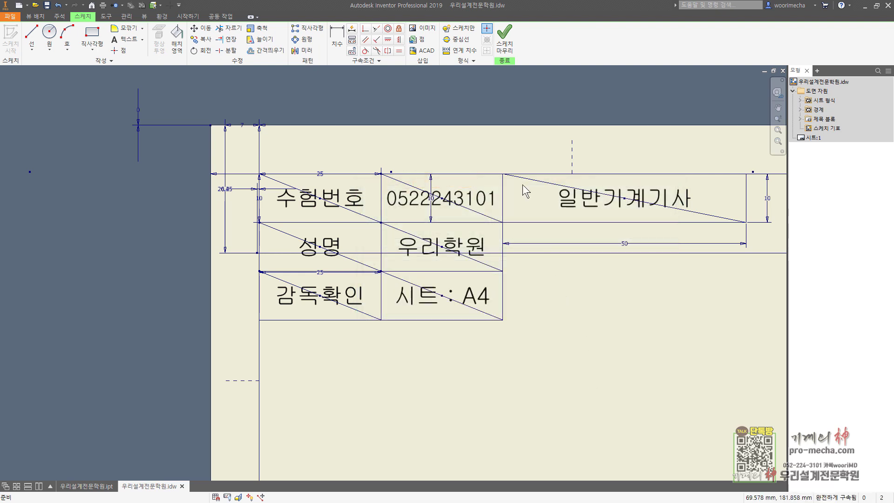
Try saving the border as 우리설계전문학원, then save it as 우리설계전문 after the duplicate-name warning
{"action": "left_click", "coordinate": [504, 37]}
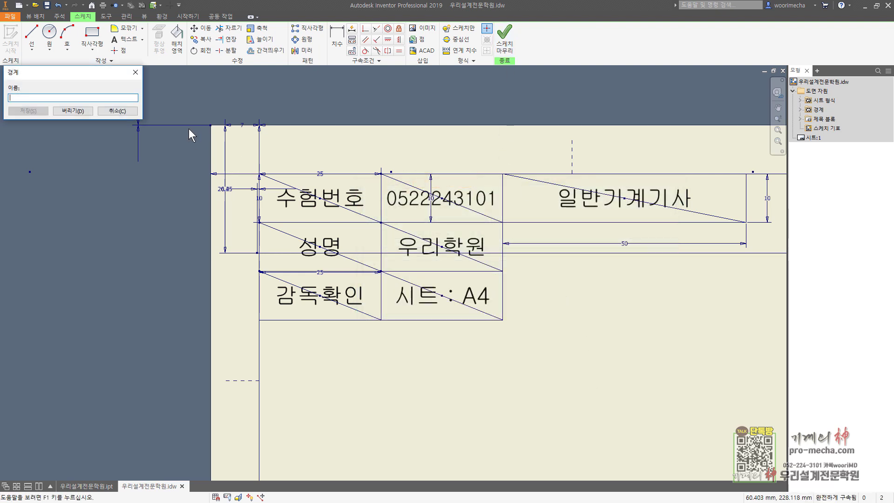
{"action": "type", "text": "d"}
{"action": "key", "text": "BackSpace"}
{"action": "key", "text": "Hangul"}
{"action": "type", "text": "우리"}
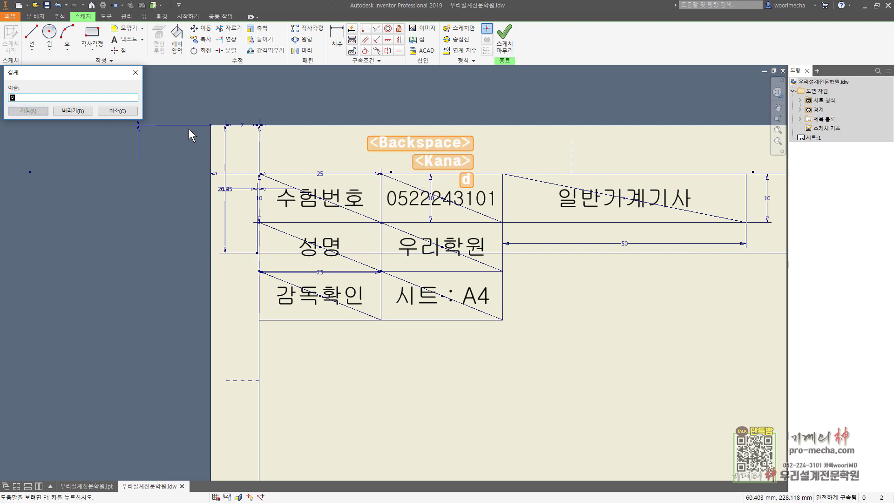
{"action": "type", "text": "설계전"}
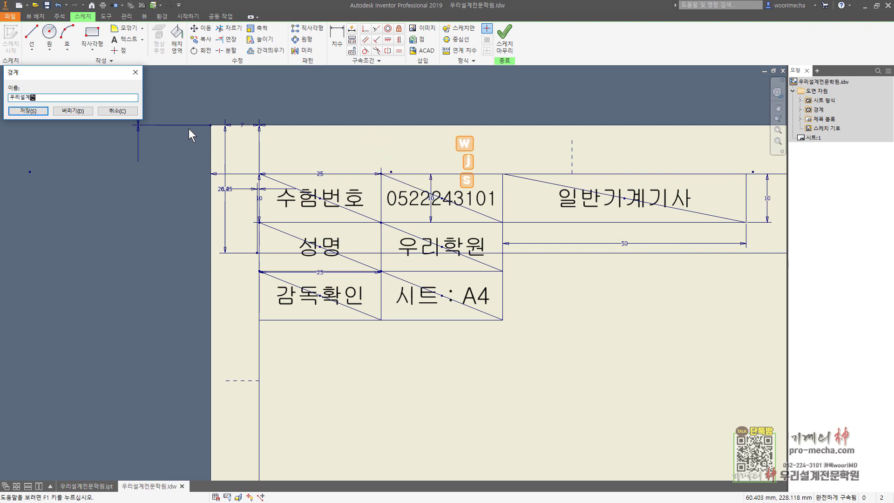
{"action": "type", "text": "문학원"}
{"action": "left_click", "coordinate": [35, 113]}
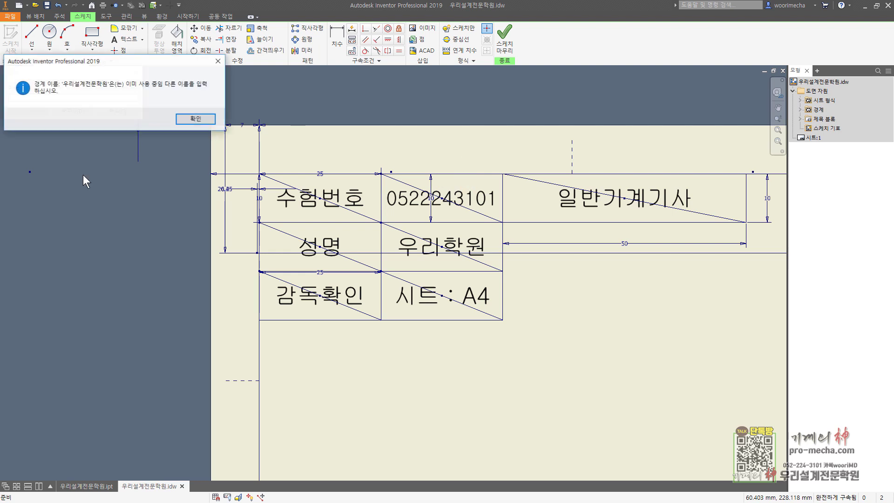
{"action": "left_click", "coordinate": [193, 119]}
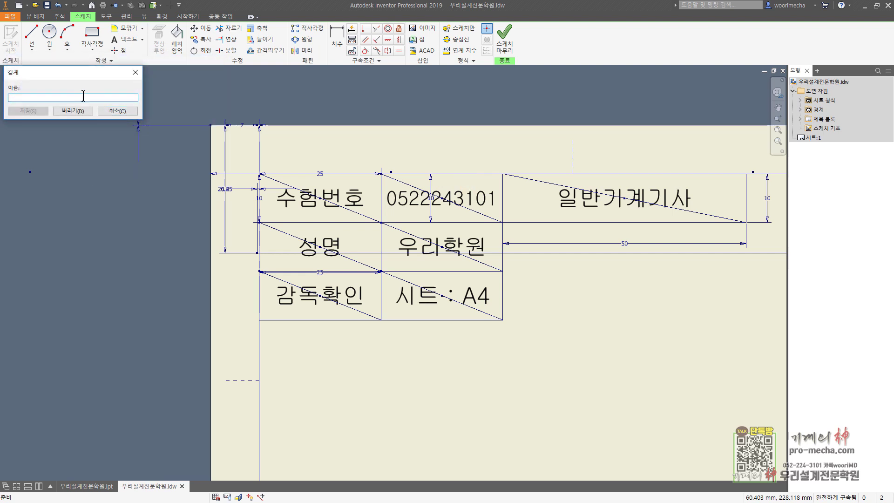
{"action": "type", "text": "우리설계전문"}
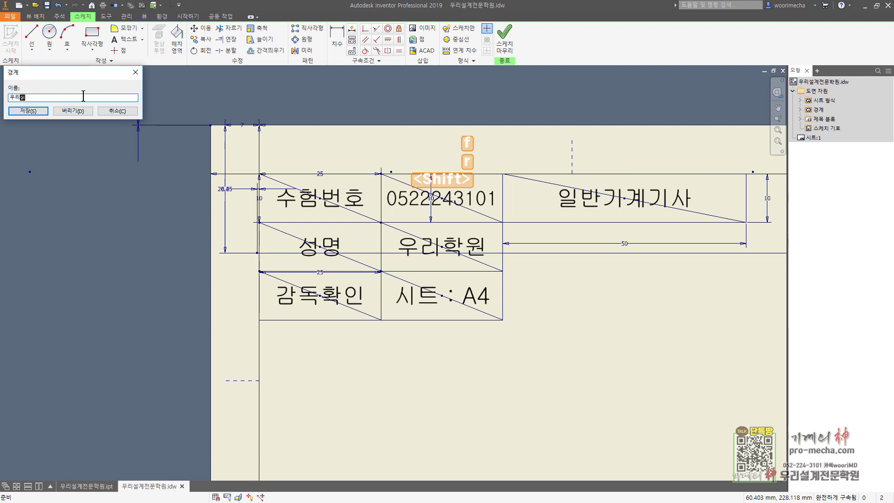
{"action": "left_click", "coordinate": [33, 112]}
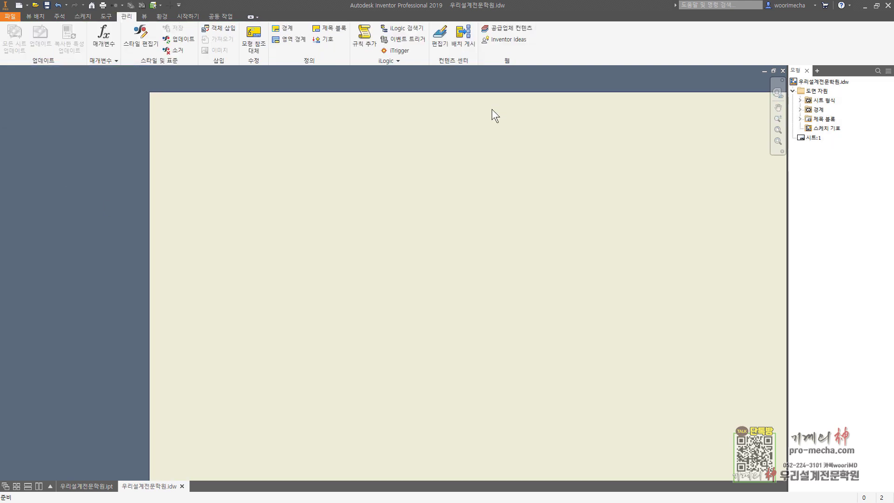
Delete the old 우리설계전문학원 border definition
{"action": "left_click", "coordinate": [801, 109]}
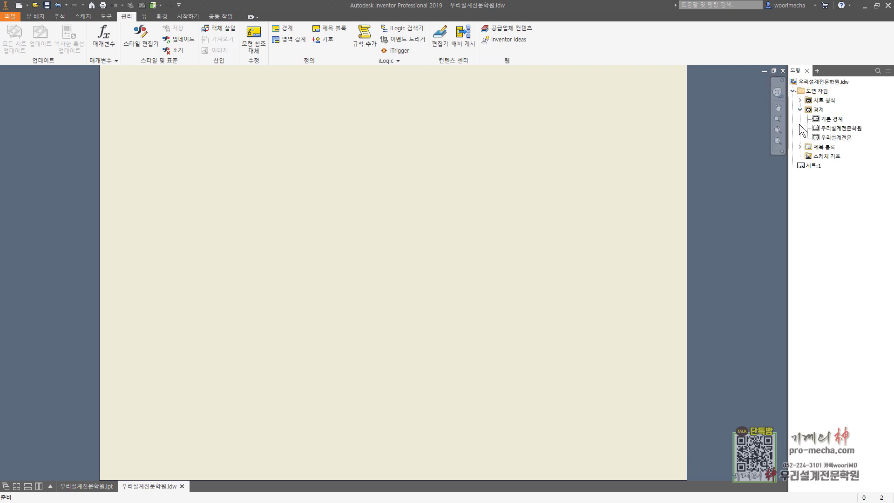
{"action": "right_click", "coordinate": [847, 130]}
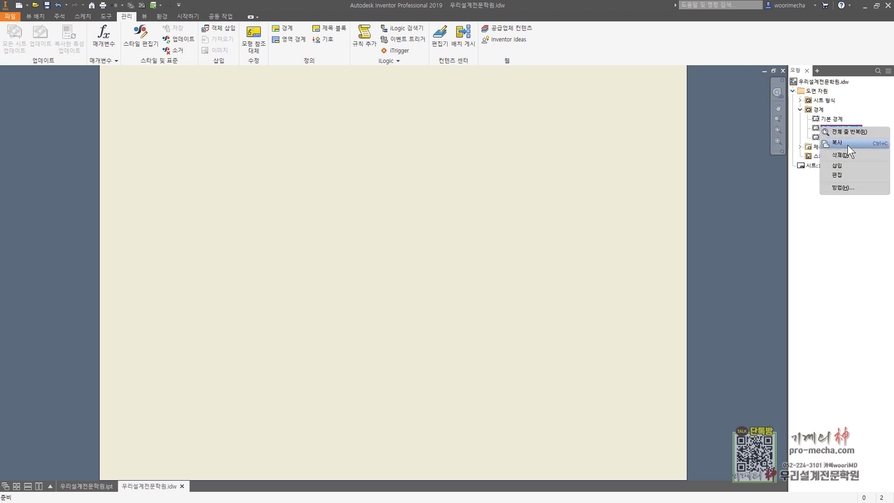
{"action": "left_click", "coordinate": [846, 157]}
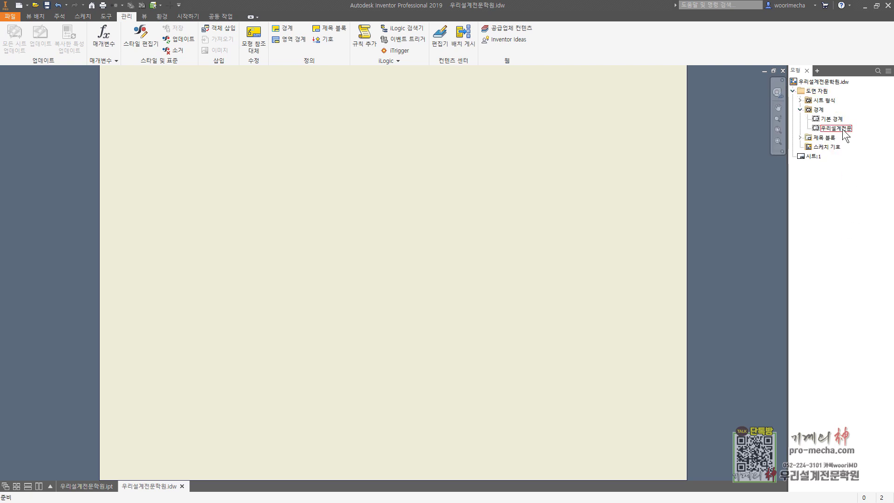
Re-save the 우리설계전문 border as 우리설계전문학원 and delete the leftover 우리설계전문
{"action": "right_click", "coordinate": [843, 128]}
{"action": "left_click", "coordinate": [849, 175]}
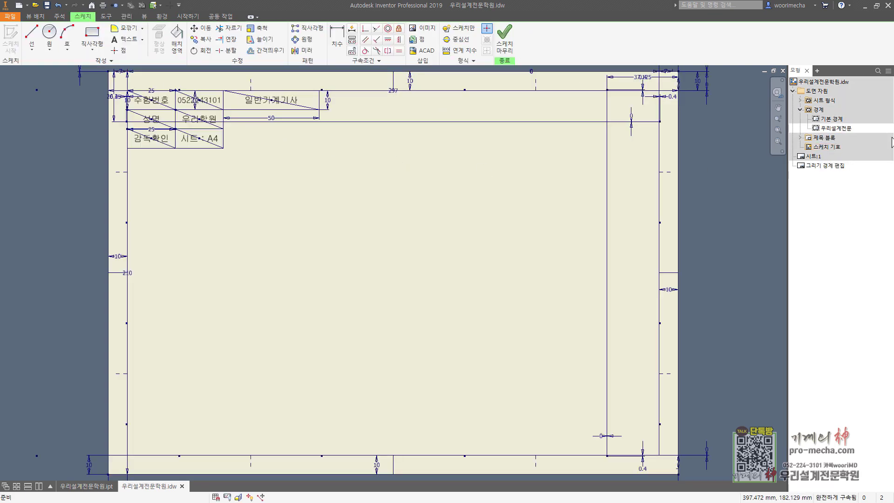
{"action": "left_click", "coordinate": [507, 46]}
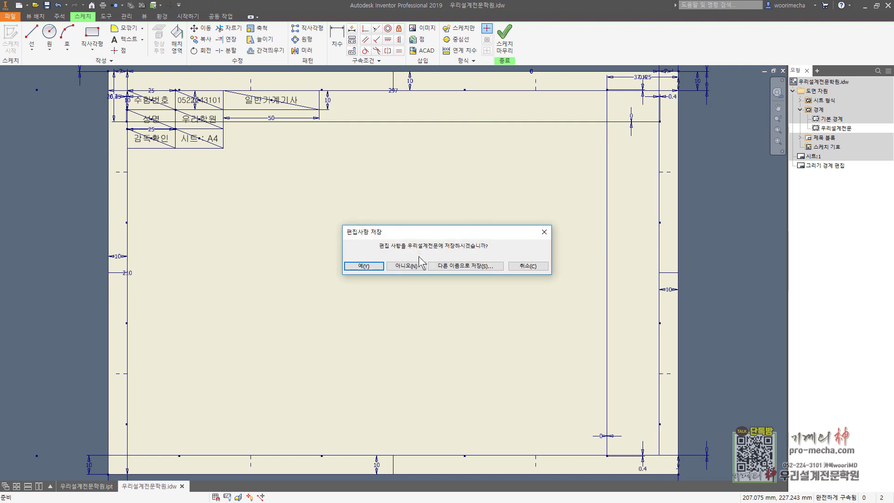
{"action": "left_click", "coordinate": [462, 264]}
{"action": "type", "text": "우"}
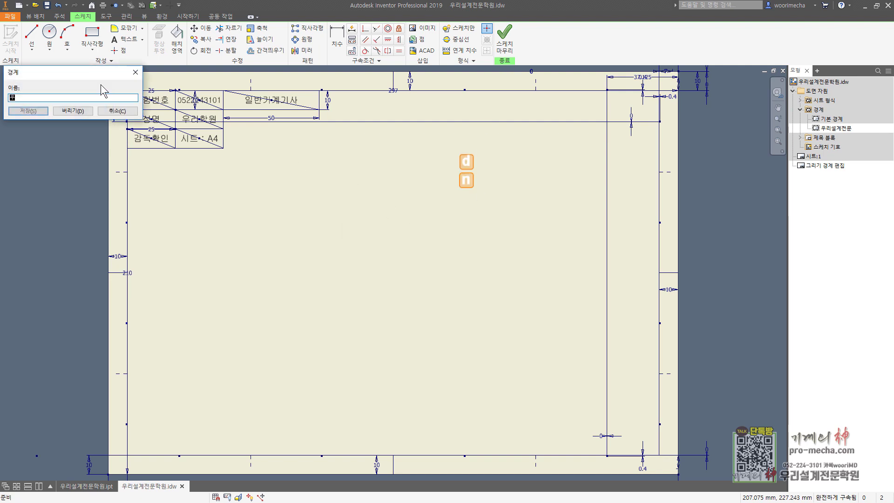
{"action": "type", "text": "리설계전문학원"}
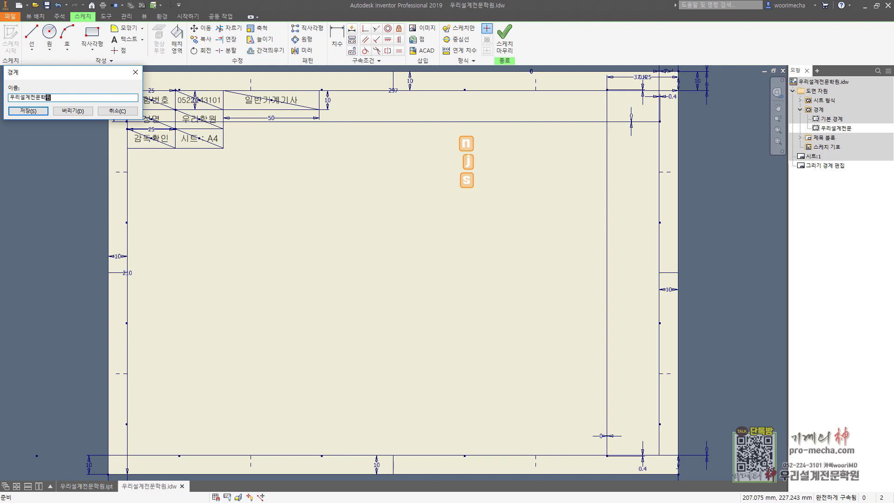
{"action": "key", "text": "Return"}
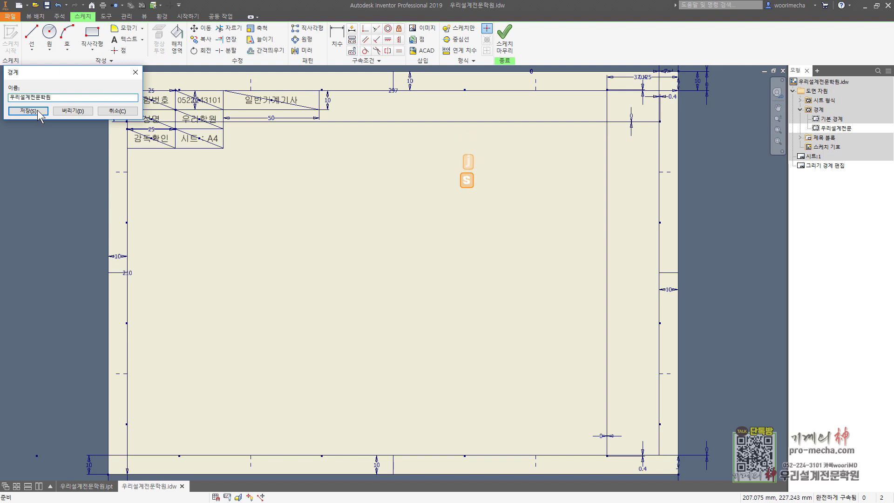
{"action": "right_click", "coordinate": [837, 129]}
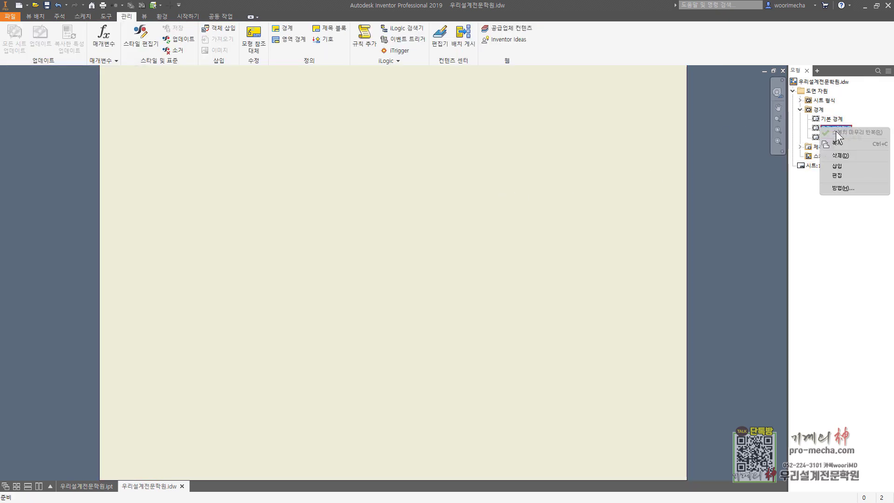
{"action": "left_click", "coordinate": [845, 155]}
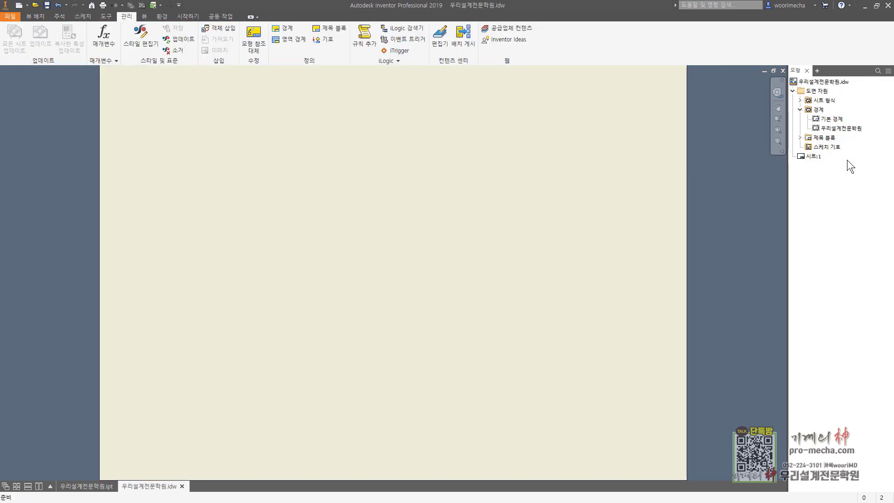
Insert the 우리설계전문학원 border from the 경계 list and zoom to fit the whole sheet
{"action": "double_click", "coordinate": [820, 129]}
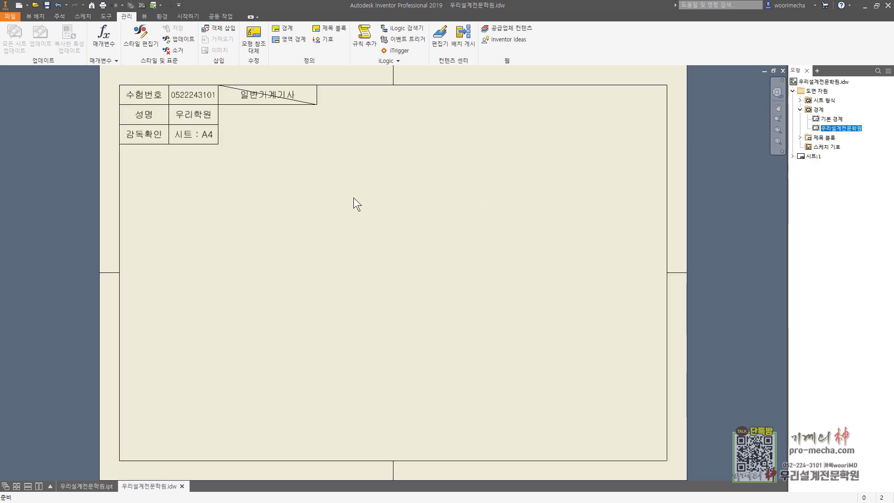
{"action": "scroll", "coordinate": [253, 154], "scroll_direction": "up", "scroll_amount": 3}
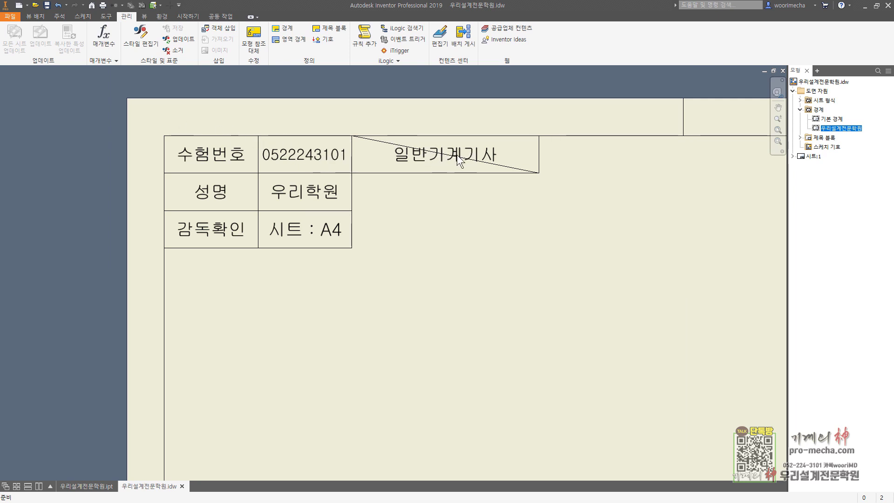
{"action": "middle_click", "coordinate": [456, 204]}
{"action": "middle_click", "coordinate": [456, 204]}
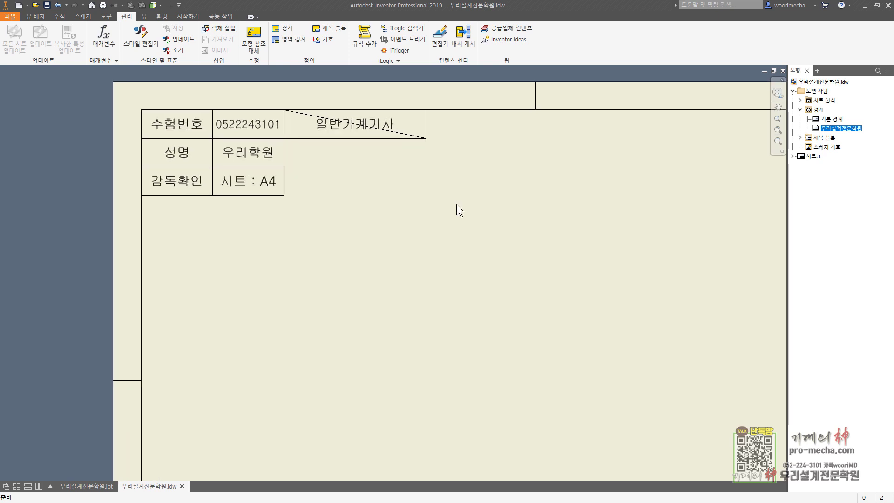
{"action": "right_click", "coordinate": [827, 127]}
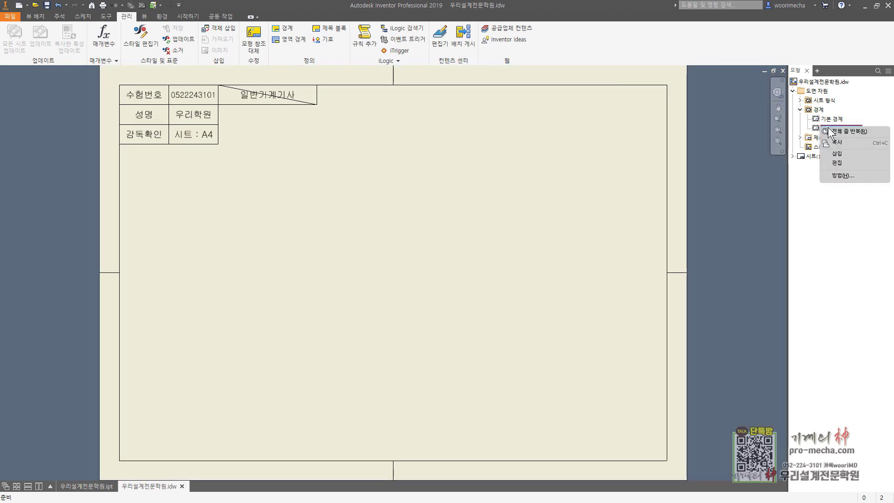
Make the diagonal line in the 일반기계기사 cell sketch-only so it is hidden
{"action": "left_click", "coordinate": [847, 162]}
{"action": "middle_click_drag", "start_coordinate": [331, 134], "coordinate": [384, 175]}
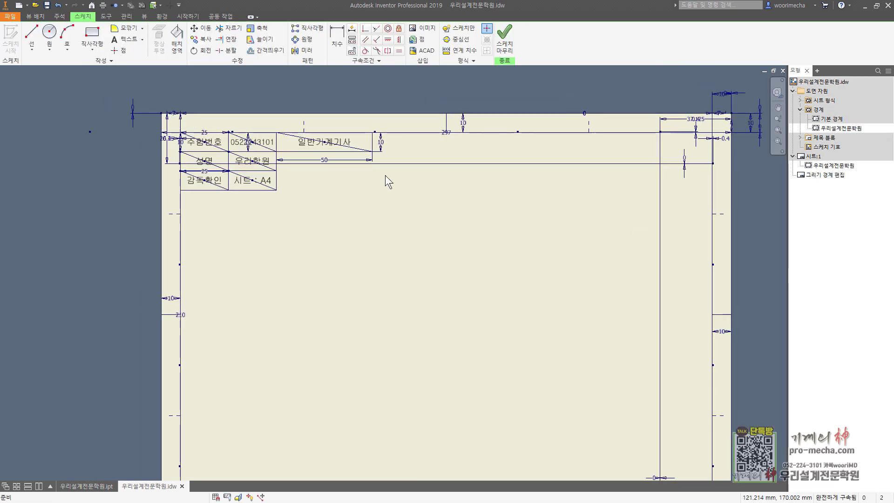
{"action": "left_click", "coordinate": [355, 149]}
{"action": "left_click", "coordinate": [459, 28]}
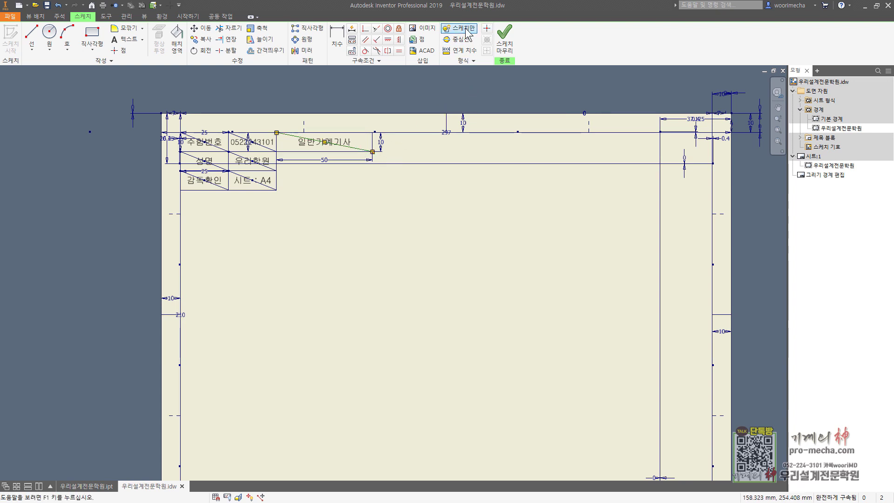
{"action": "left_click", "coordinate": [456, 205]}
{"action": "scroll", "coordinate": [456, 205], "scroll_direction": "up", "scroll_amount": 3}
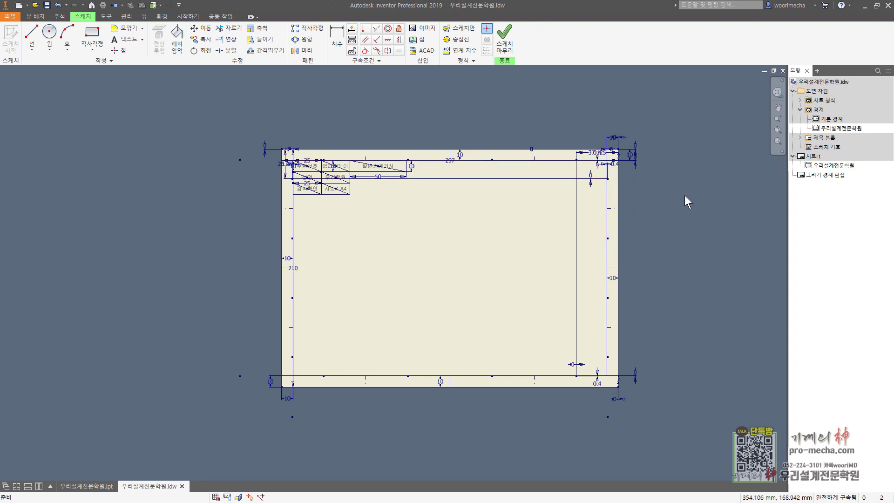
Give the outer frame lines a 0.50 mm line weight and save the border edits
{"action": "left_click_drag", "start_coordinate": [690, 202], "coordinate": [561, 96]}
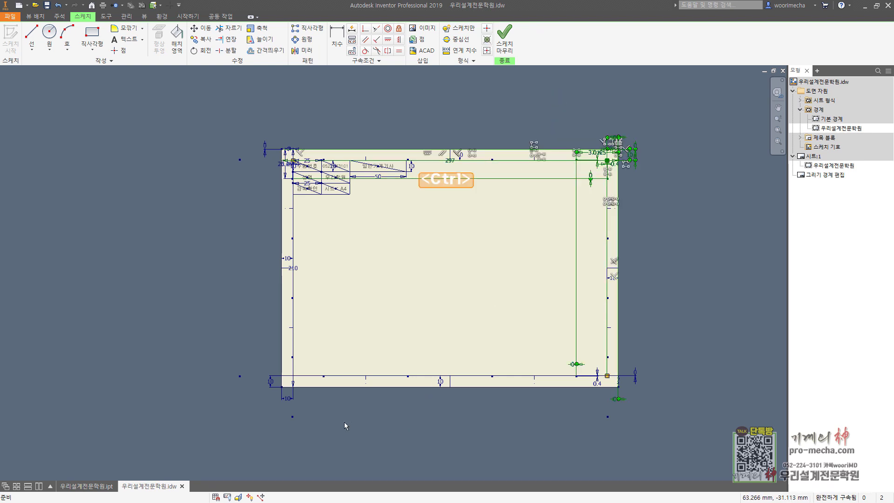
{"action": "left_click_drag", "start_coordinate": [345, 423], "coordinate": [237, 365], "text": "ctrl"}
{"action": "left_click", "coordinate": [471, 61]}
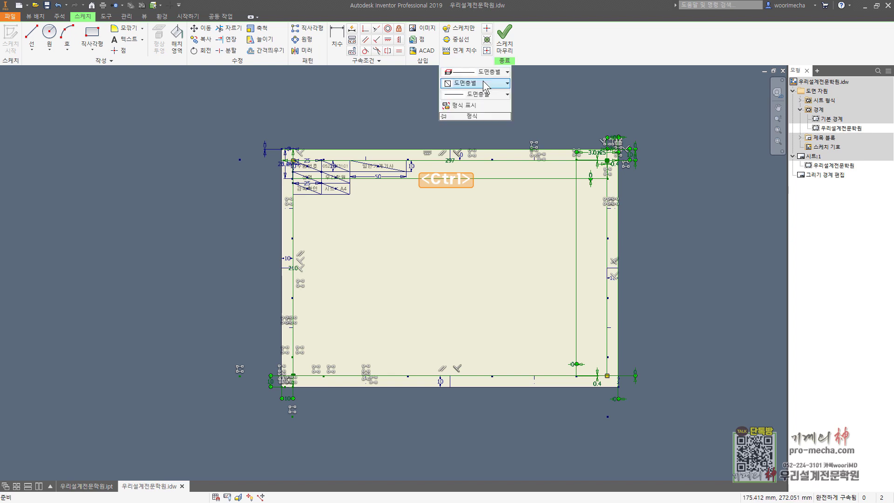
{"action": "left_click", "coordinate": [500, 95]}
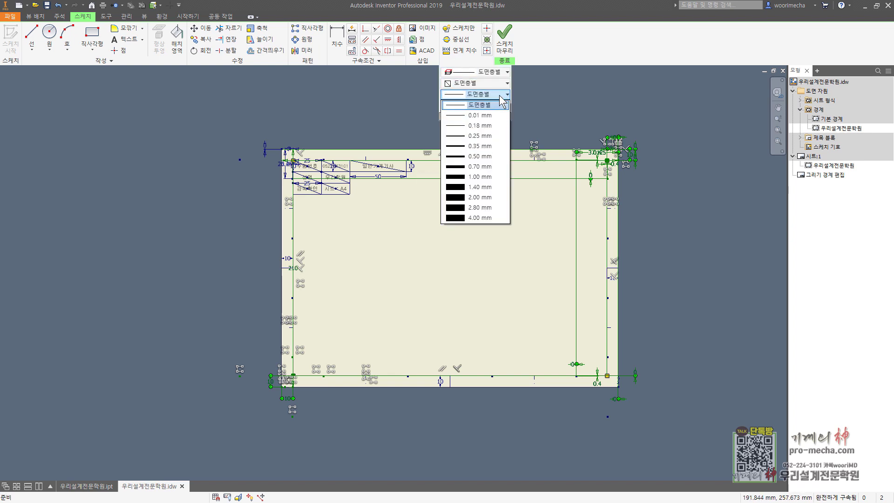
{"action": "left_click", "coordinate": [479, 156]}
{"action": "left_click", "coordinate": [504, 37]}
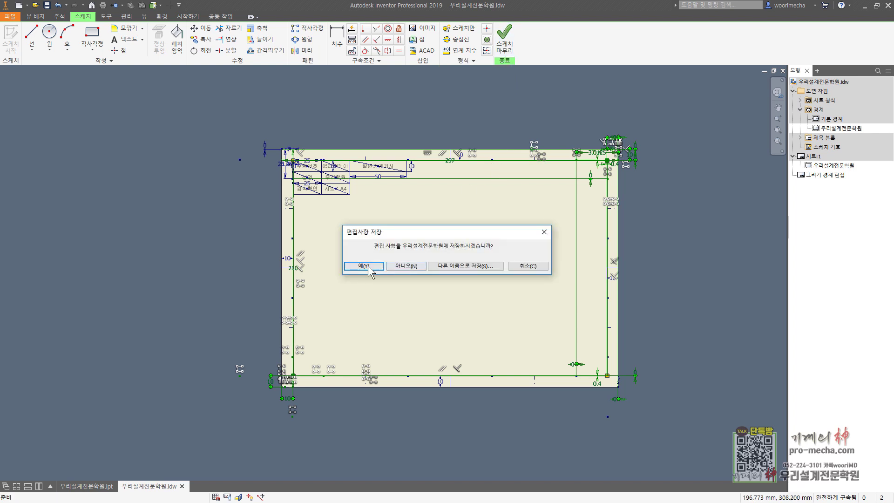
{"action": "left_click", "coordinate": [364, 266]}
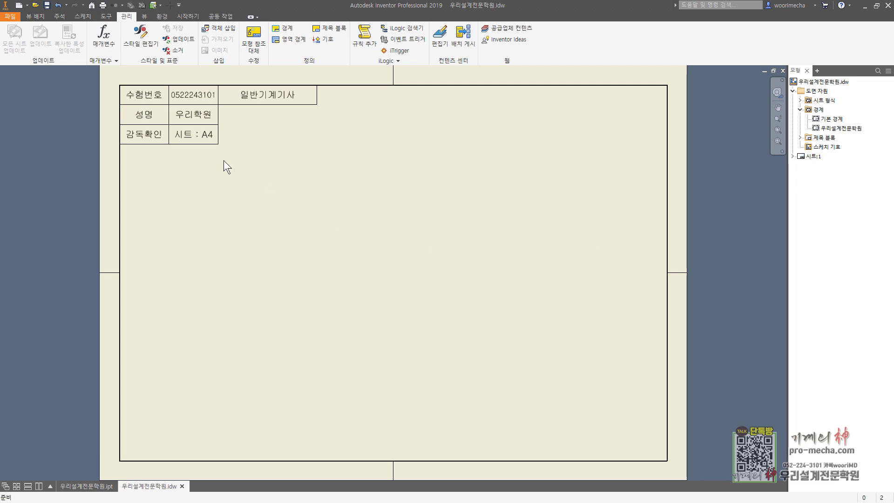
Place the clamp's front base view on the sheet's left in Hidden Line Removed style
{"action": "left_click", "coordinate": [35, 16]}
{"action": "left_click", "coordinate": [13, 42]}
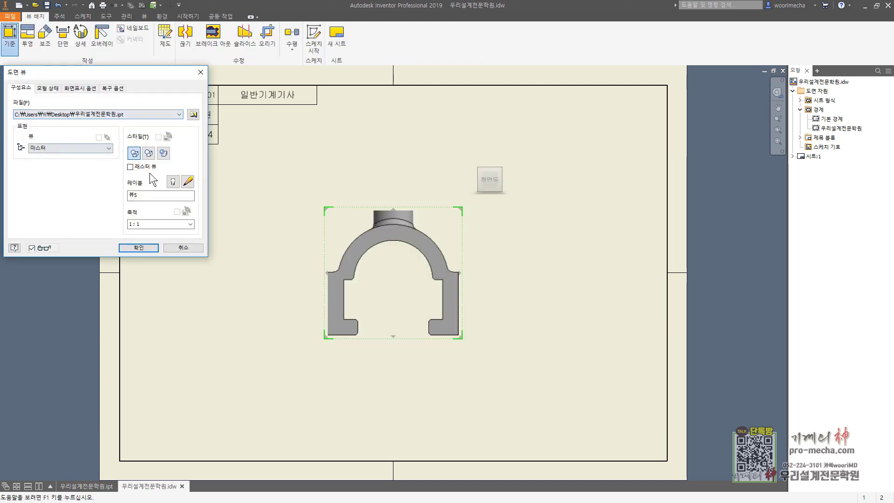
{"action": "left_click_drag", "start_coordinate": [410, 252], "coordinate": [387, 226]}
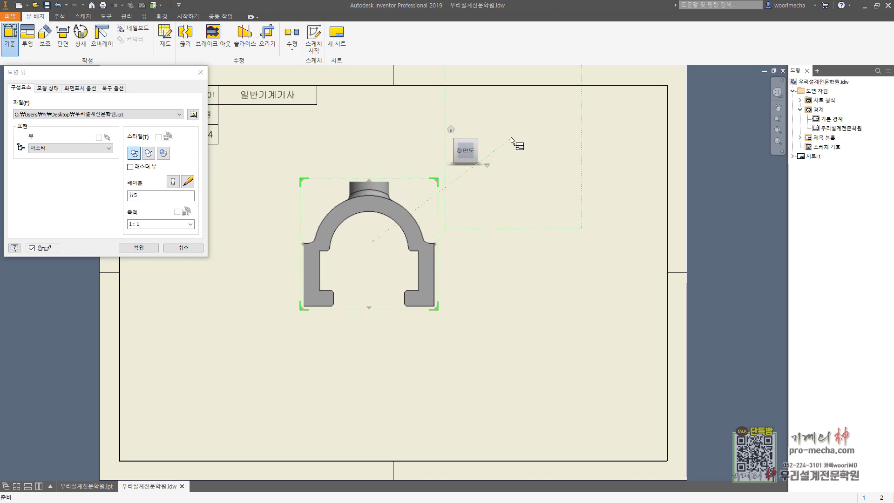
{"action": "mouse_move", "coordinate": [466, 136]}
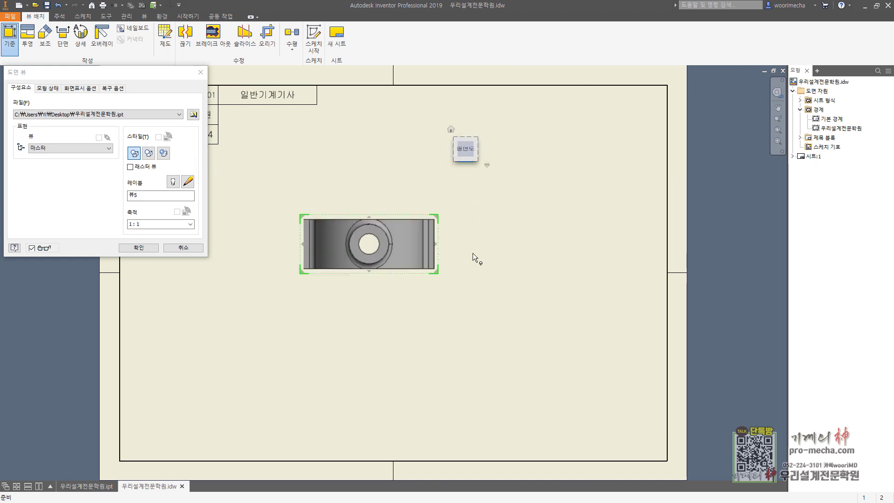
{"action": "middle_click_drag", "start_coordinate": [530, 261], "coordinate": [588, 257]}
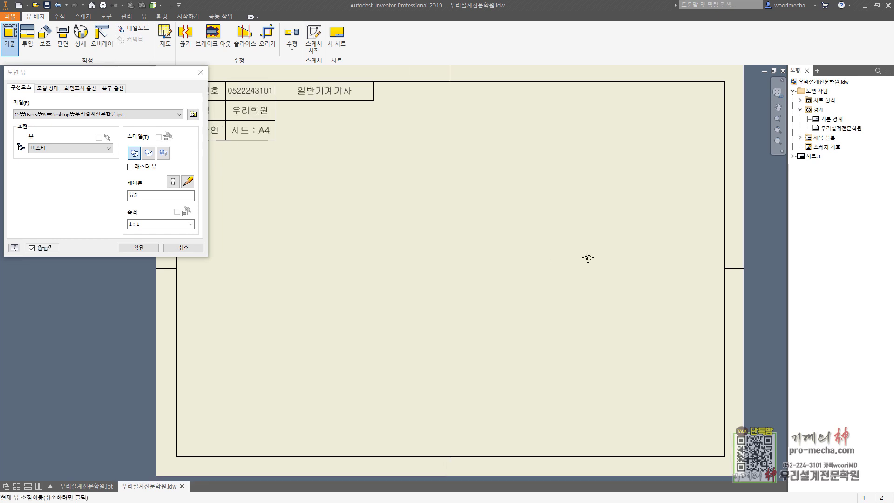
{"action": "left_click_drag", "start_coordinate": [473, 225], "coordinate": [365, 266]}
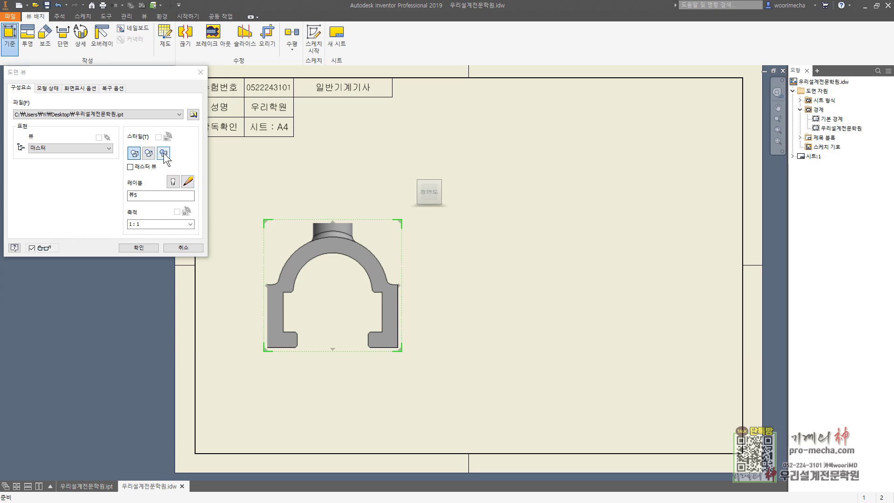
{"action": "left_click", "coordinate": [79, 87]}
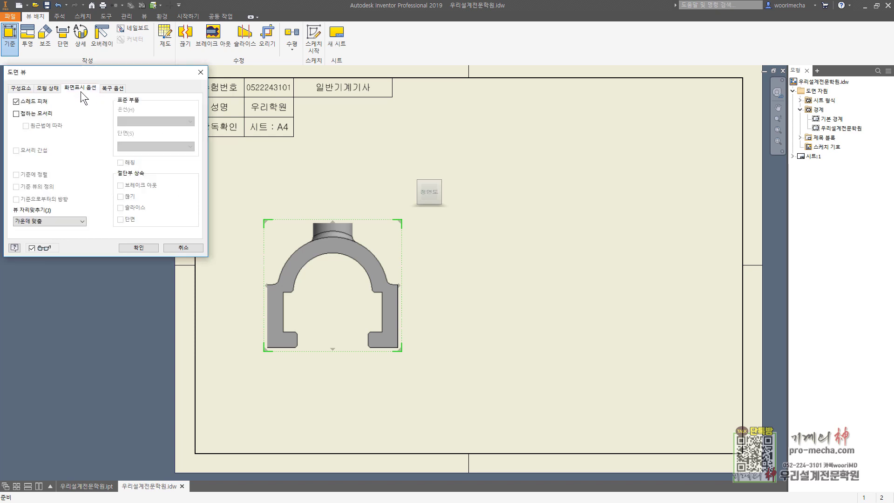
{"action": "left_click", "coordinate": [23, 88]}
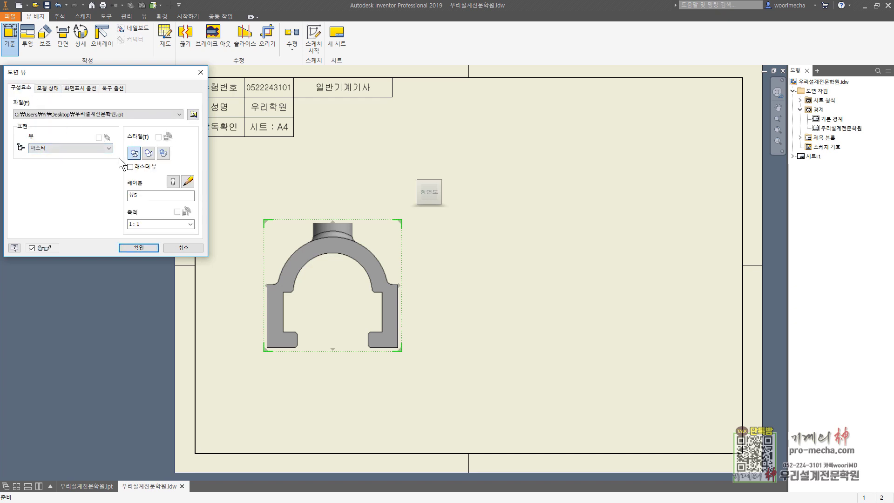
{"action": "left_click", "coordinate": [152, 156]}
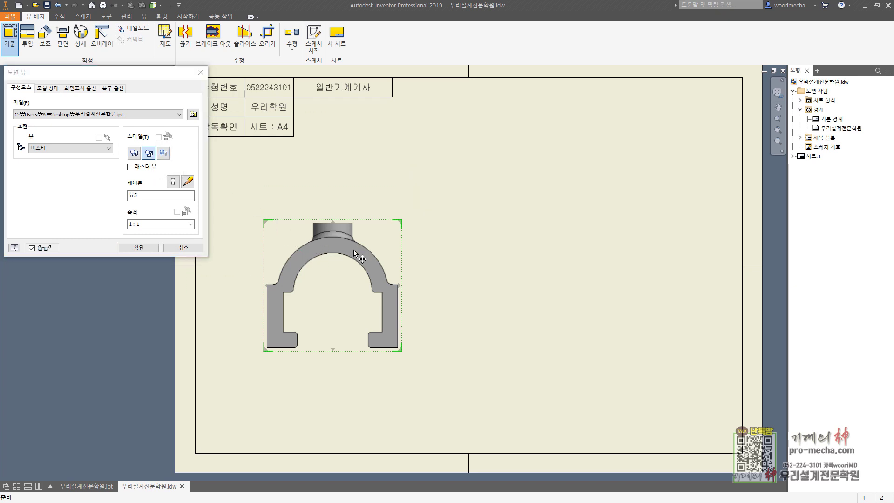
{"action": "left_click_drag", "start_coordinate": [358, 248], "coordinate": [348, 253]}
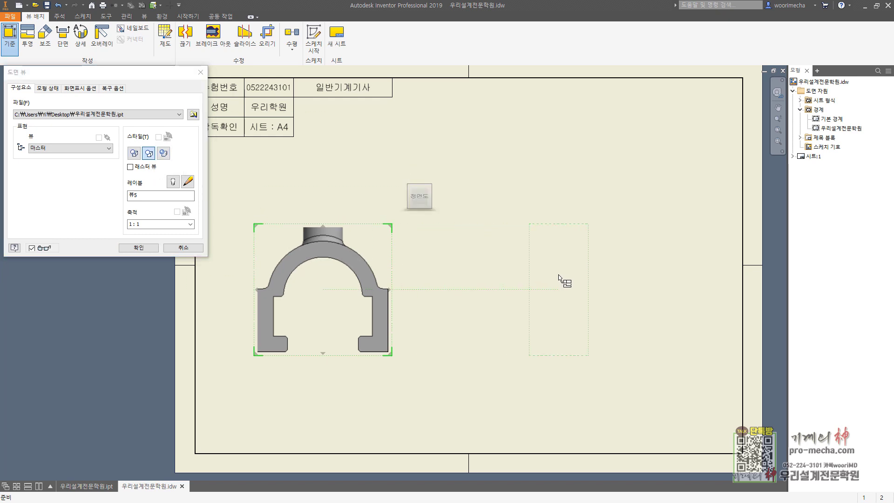
Project a side view and an upper-right isometric view, then create all three views
{"action": "left_click", "coordinate": [540, 285]}
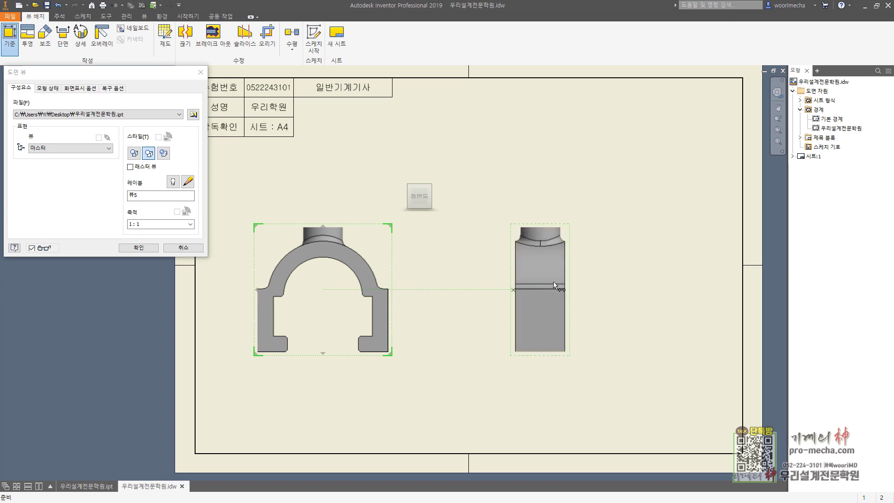
{"action": "left_click", "coordinate": [659, 176]}
{"action": "right_click", "coordinate": [659, 172]}
{"action": "left_click", "coordinate": [665, 205]}
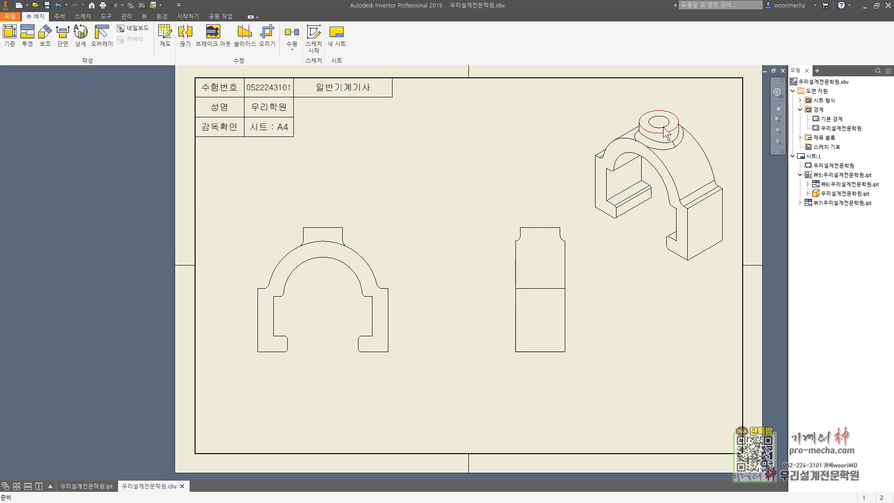
Change the isometric view's display options and move the view slightly up on the sheet
{"action": "double_click", "coordinate": [608, 105]}
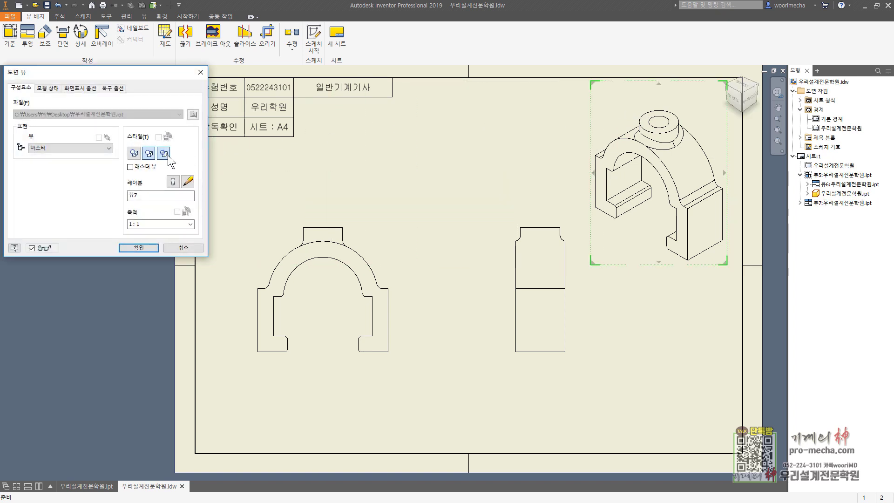
{"action": "left_click", "coordinate": [81, 88]}
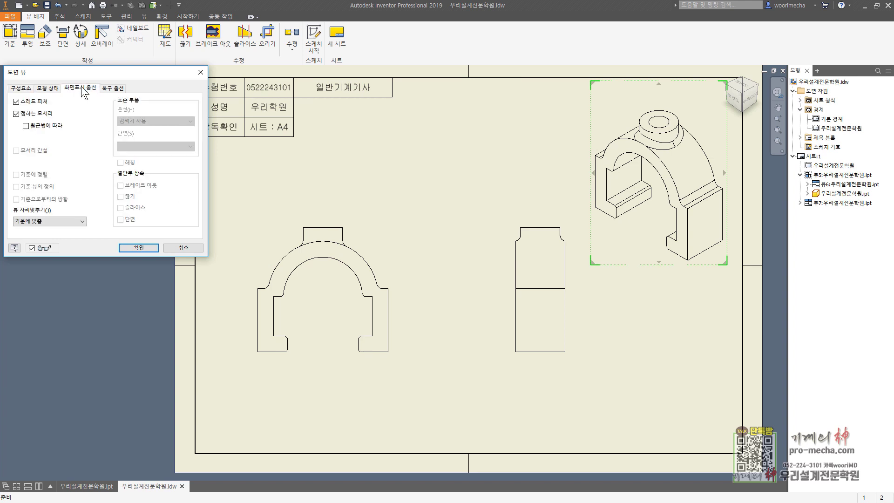
{"action": "left_click", "coordinate": [24, 114]}
{"action": "left_click", "coordinate": [138, 248]}
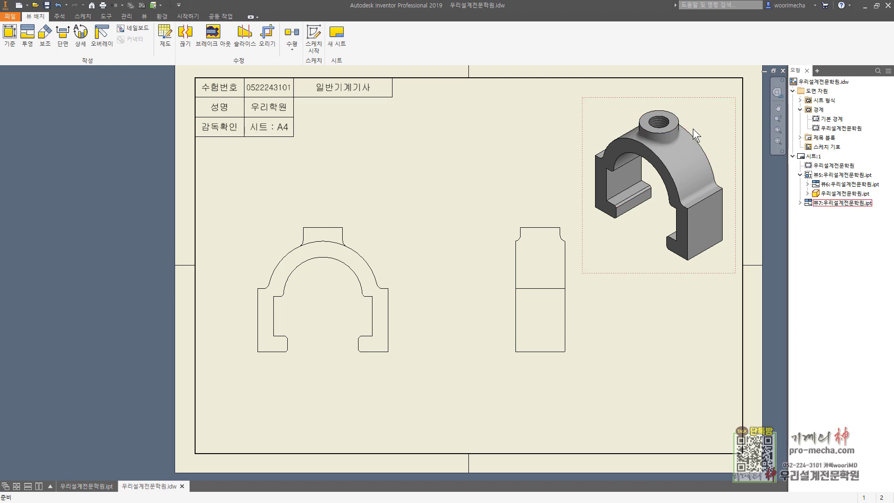
{"action": "left_click_drag", "start_coordinate": [694, 104], "coordinate": [691, 92]}
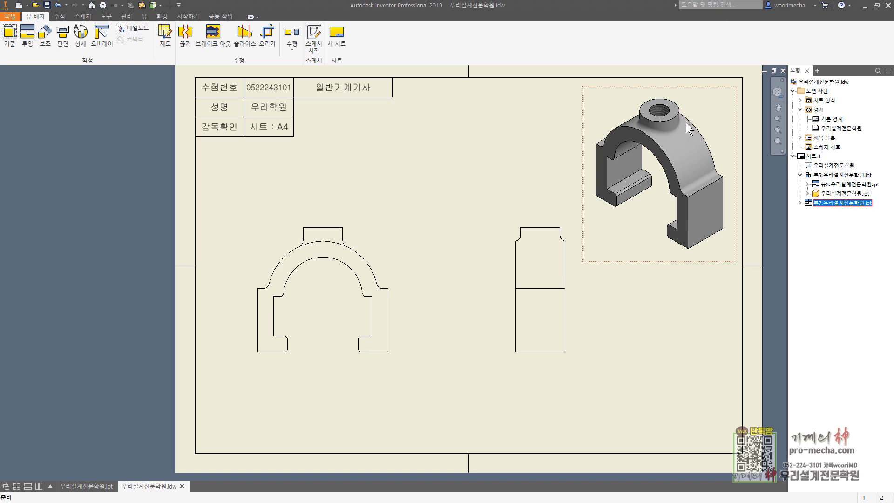
Turn tangent edges back on for the isometric clamp view
{"action": "double_click", "coordinate": [611, 96]}
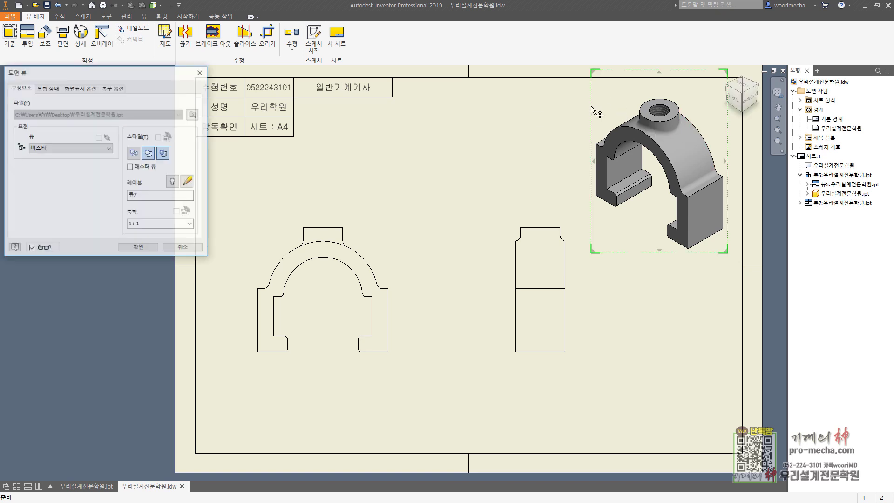
{"action": "left_click", "coordinate": [83, 88]}
{"action": "left_click", "coordinate": [17, 114]}
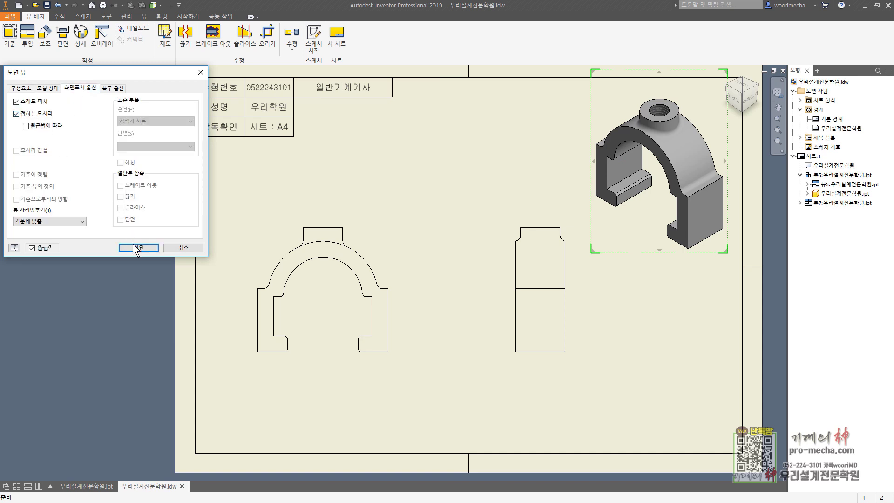
{"action": "left_click", "coordinate": [135, 248]}
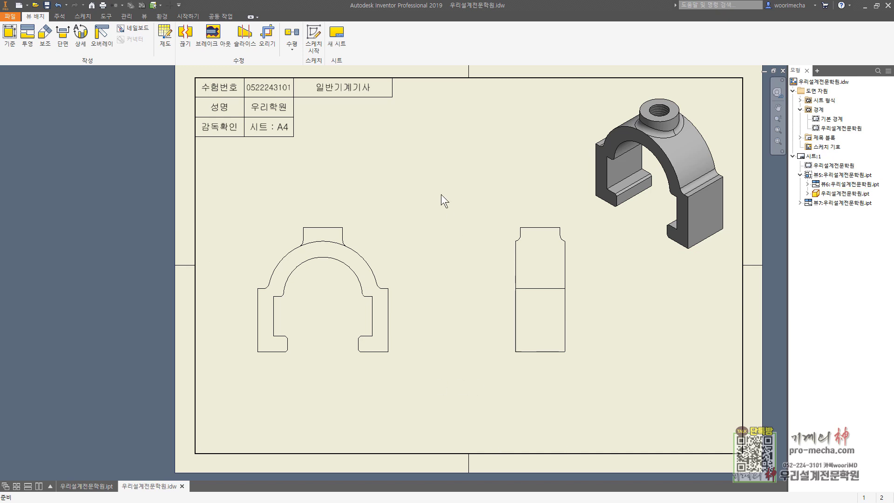
Insert a parts list from the front view at the border's lower-right corner
{"action": "key", "text": "Home"}
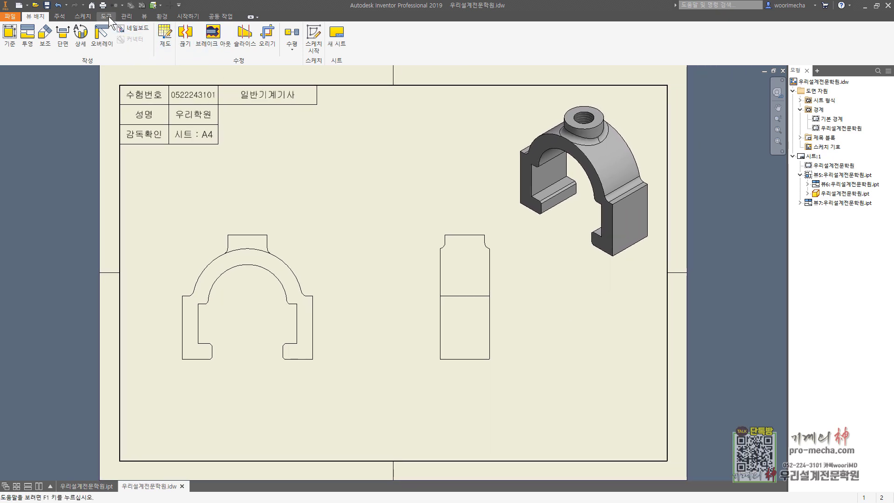
{"action": "left_click", "coordinate": [59, 17]}
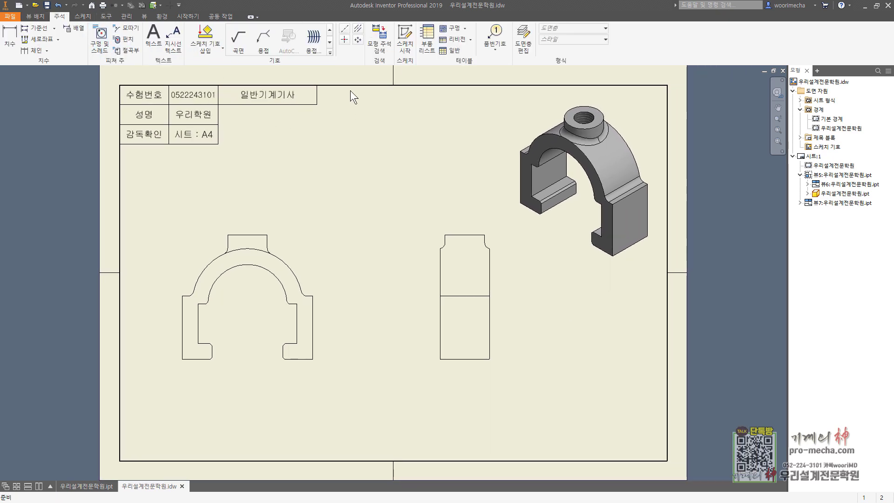
{"action": "left_click", "coordinate": [427, 39]}
{"action": "left_click", "coordinate": [246, 302]}
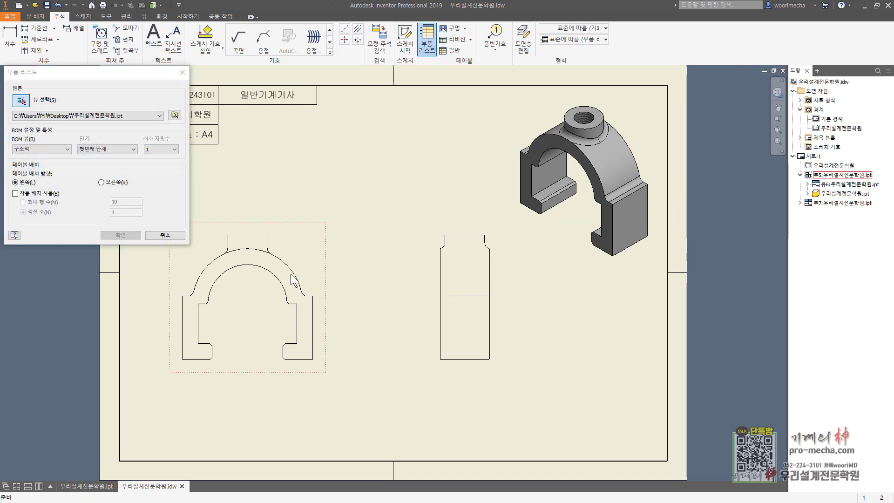
{"action": "left_click", "coordinate": [120, 235]}
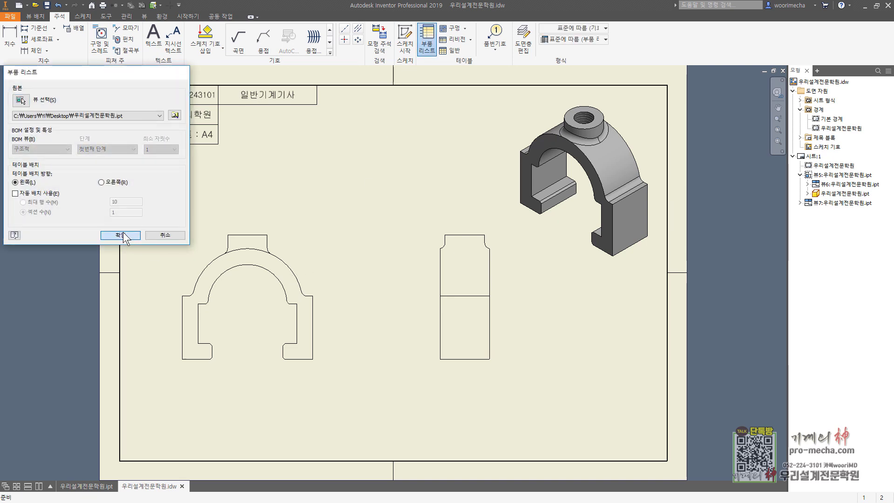
{"action": "left_click", "coordinate": [665, 460]}
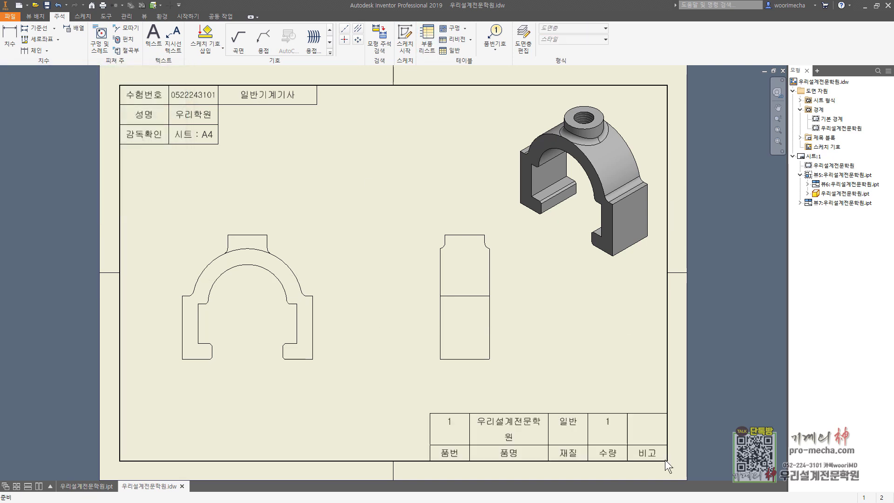
Fill the parts list row with part name 클램프, material GC200 and remark 31224
{"action": "double_click", "coordinate": [520, 425]}
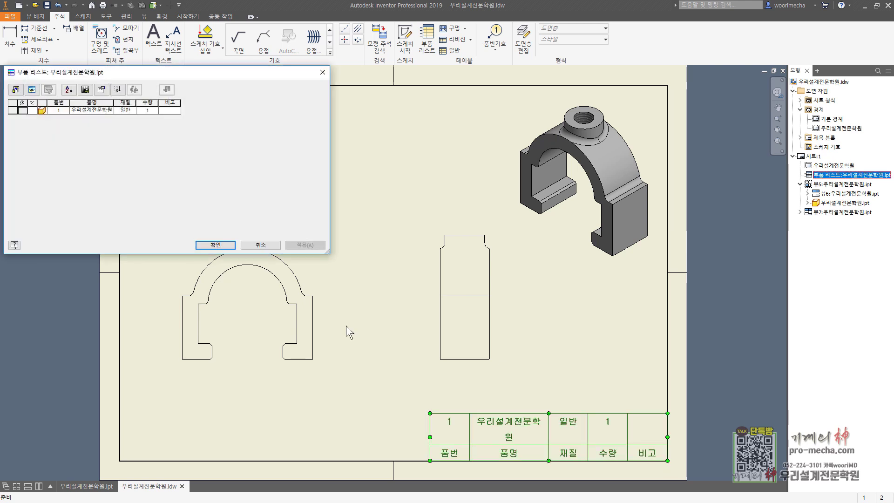
{"action": "left_click", "coordinate": [113, 113]}
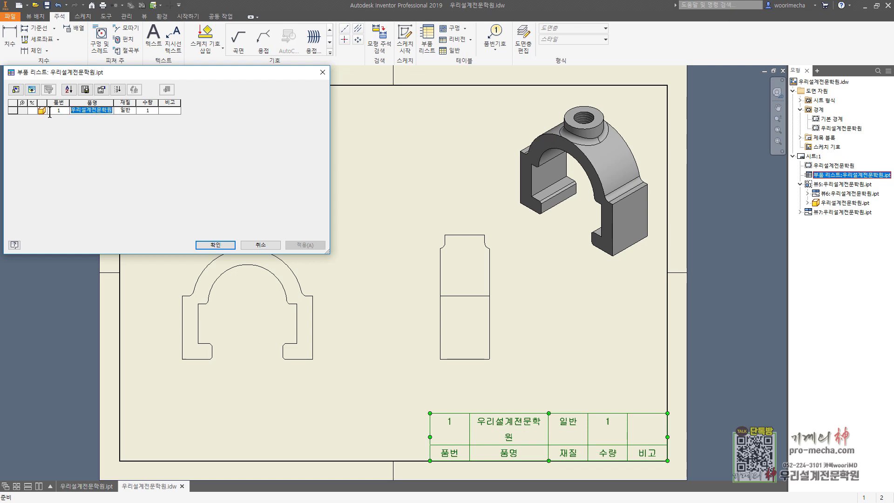
{"action": "key", "text": "Hangul"}
{"action": "key", "text": "BackSpace"}
{"action": "key", "text": "BackSpace"}
{"action": "key", "text": "Hangul"}
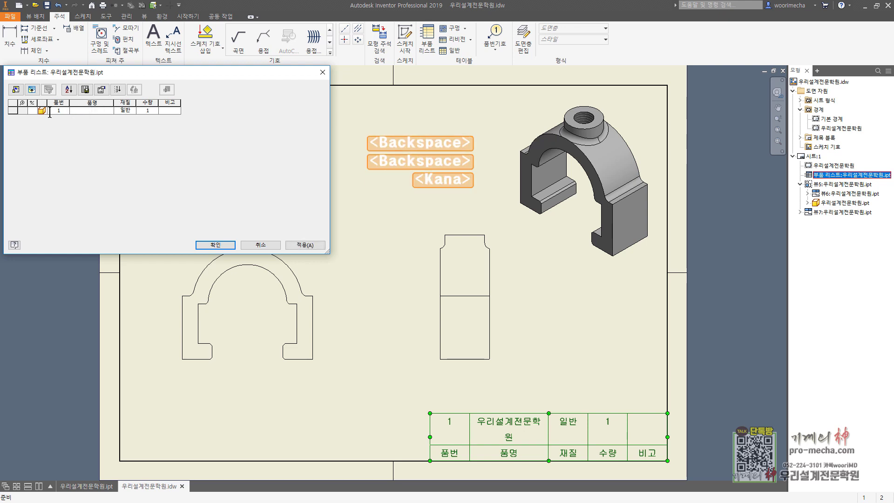
{"action": "type", "text": "클램프"}
{"action": "key", "text": "Tab"}
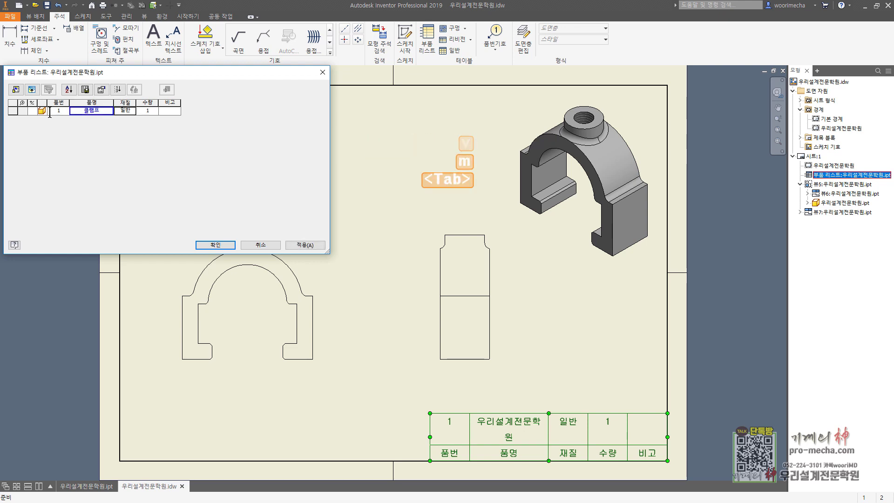
{"action": "key", "text": "Hangul"}
{"action": "type", "text": "GC"}
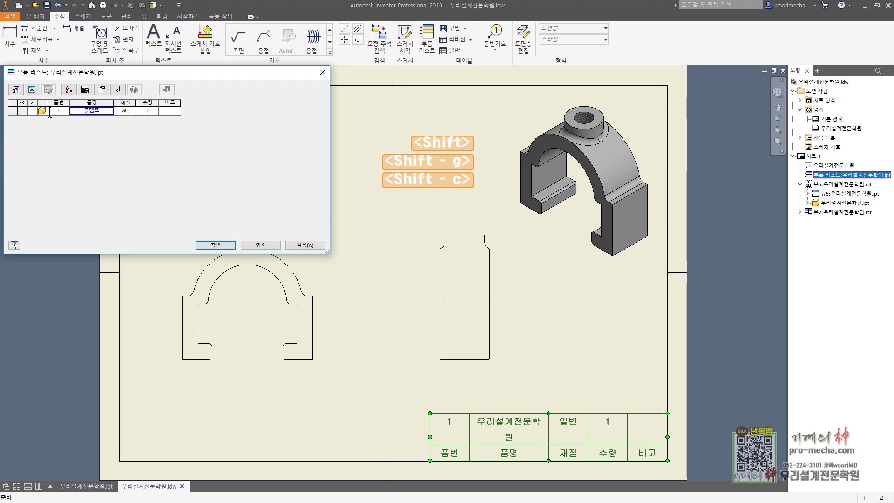
{"action": "type", "text": "200"}
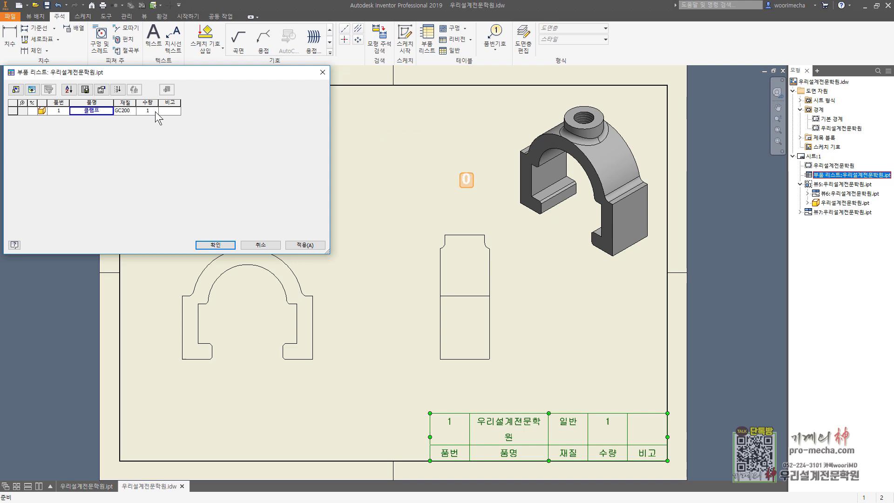
{"action": "left_click", "coordinate": [153, 111]}
{"action": "left_click", "coordinate": [172, 111]}
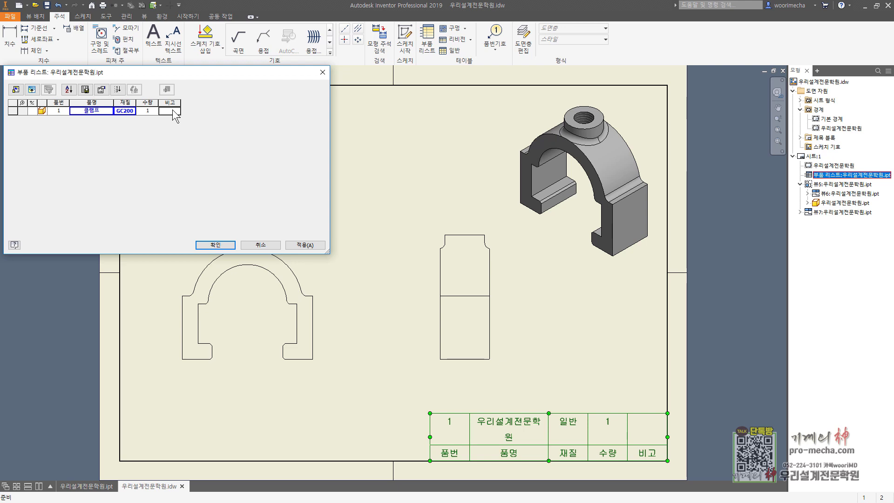
{"action": "type", "text": "31224"}
{"action": "left_click", "coordinate": [219, 244]}
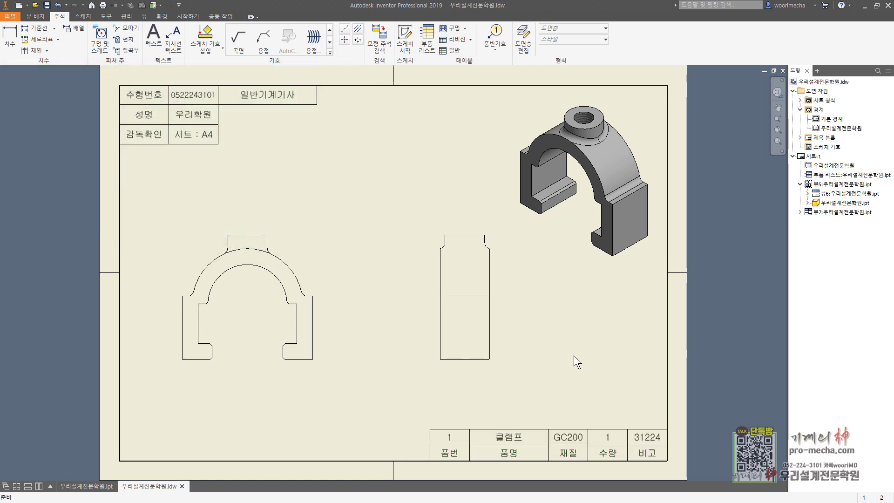
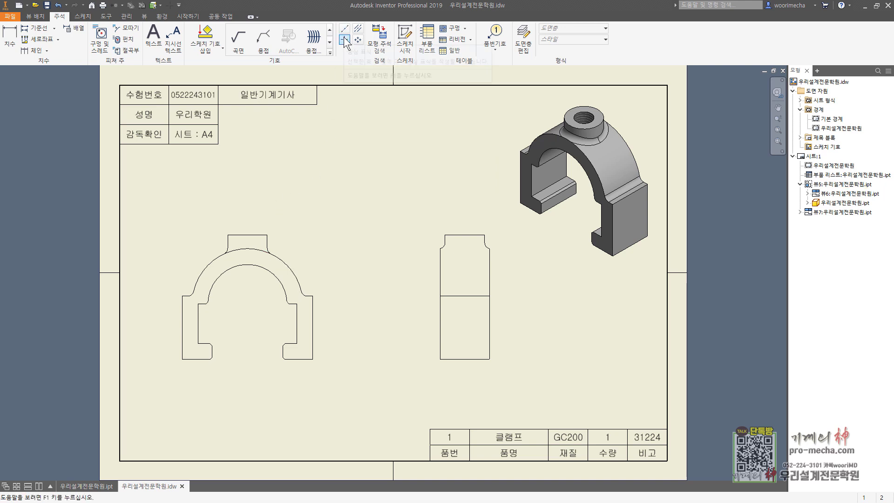
Add a center mark on the front view's inner arc and a side-view centerline, extended upward
{"action": "left_click", "coordinate": [345, 41]}
{"action": "left_click", "coordinate": [278, 275]}
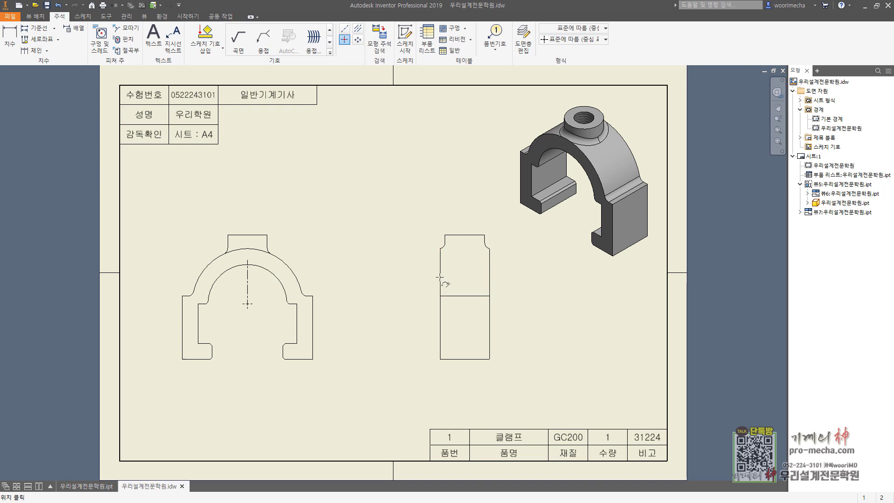
{"action": "left_click", "coordinate": [358, 30]}
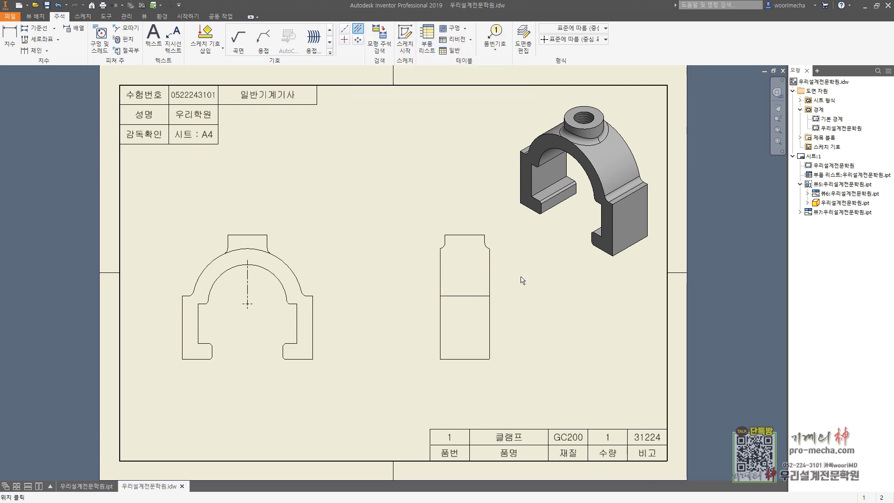
{"action": "left_click", "coordinate": [440, 328]}
{"action": "left_click", "coordinate": [489, 325]}
{"action": "key", "text": "Escape"}
{"action": "left_click_drag", "start_coordinate": [465, 292], "coordinate": [466, 233]}
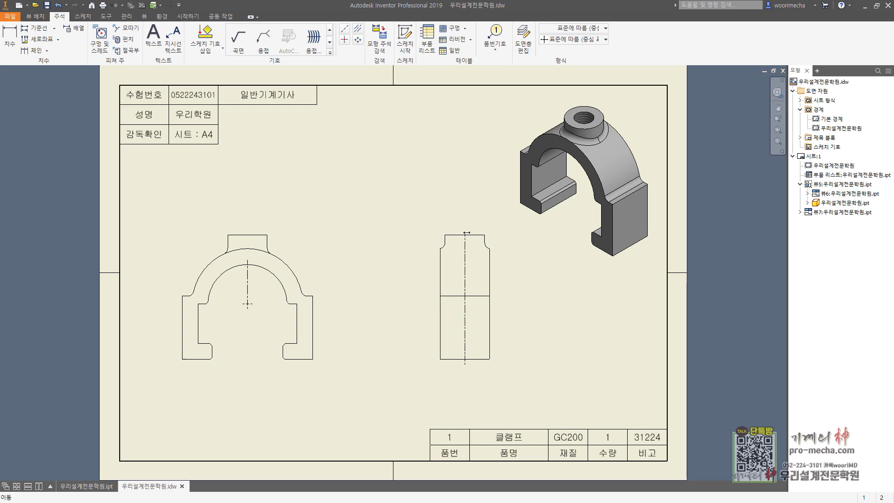
Stretch the front view center mark's arms outward and down past the base
{"action": "left_click", "coordinate": [245, 307]}
{"action": "left_click_drag", "start_coordinate": [252, 305], "coordinate": [247, 367]}
{"action": "left_click", "coordinate": [240, 309]}
{"action": "left_click", "coordinate": [249, 309]}
{"action": "left_click", "coordinate": [329, 215]}
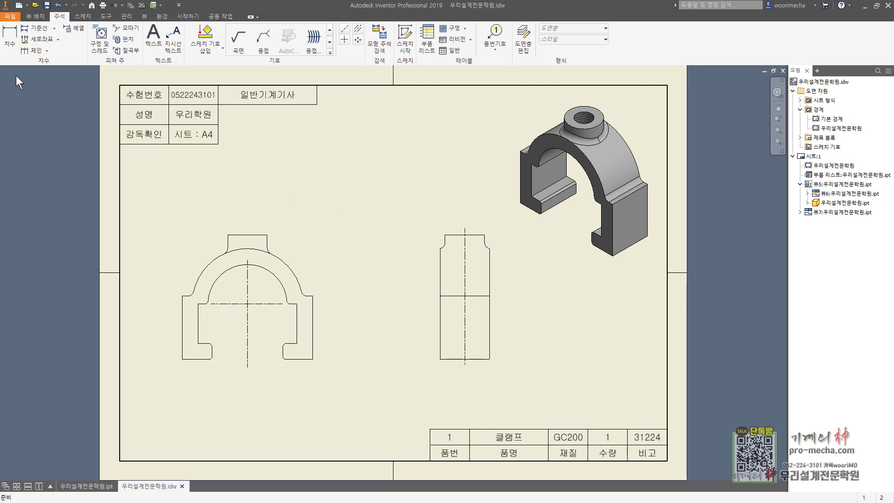
Dimension the front view heights 28, 20 and 8
{"action": "key", "text": "d"}
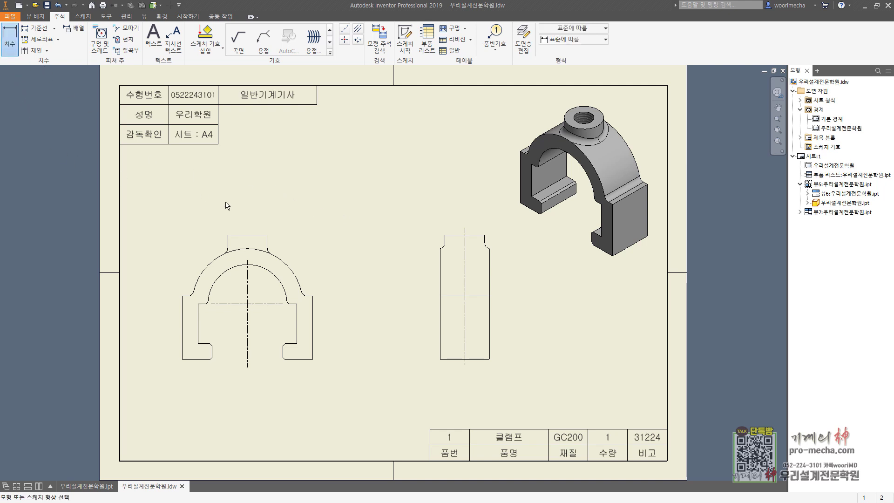
{"action": "left_click", "coordinate": [290, 305]}
{"action": "left_click", "coordinate": [282, 359]}
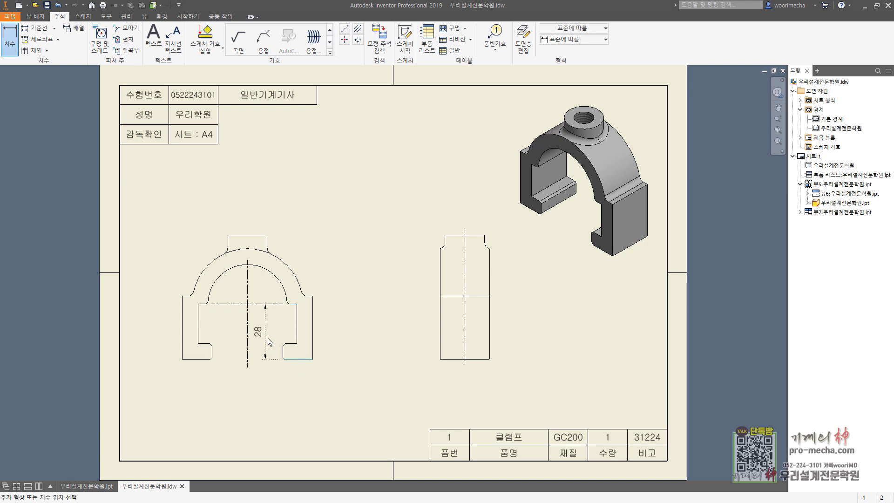
{"action": "left_click", "coordinate": [269, 342]}
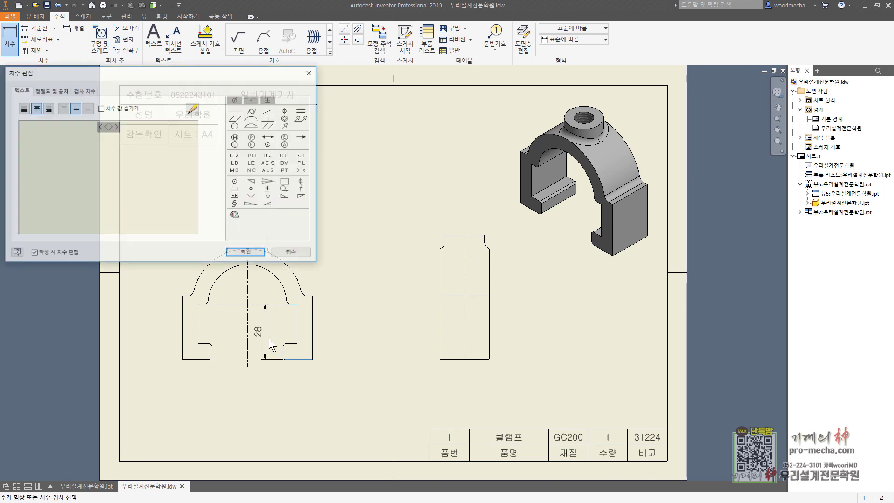
{"action": "left_click", "coordinate": [246, 254]}
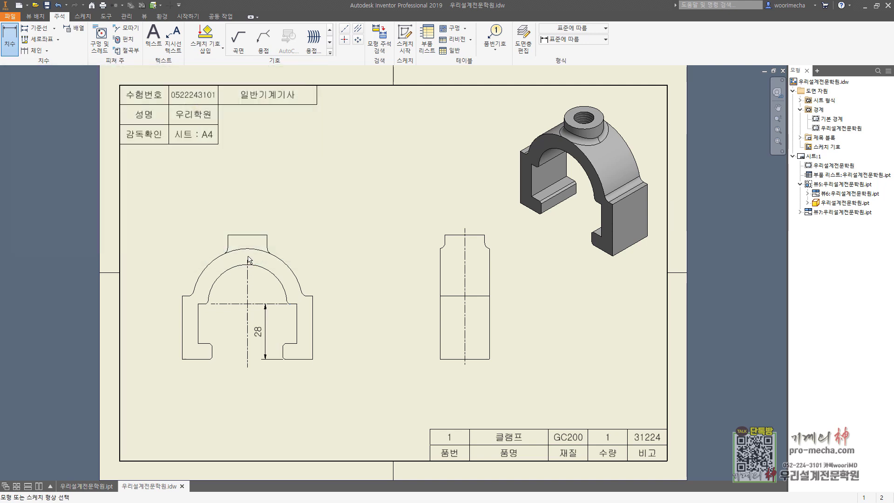
{"action": "left_click", "coordinate": [206, 304]}
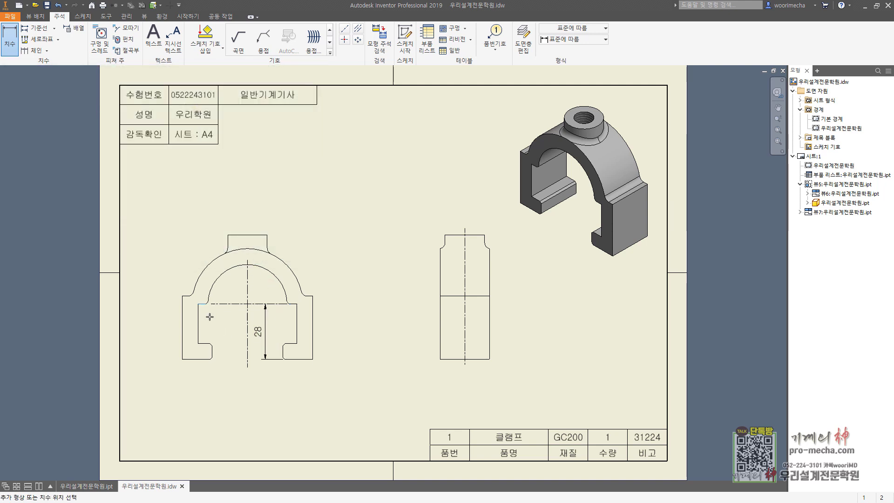
{"action": "left_click", "coordinate": [210, 343]}
{"action": "left_click", "coordinate": [233, 352]}
{"action": "left_click", "coordinate": [247, 253]}
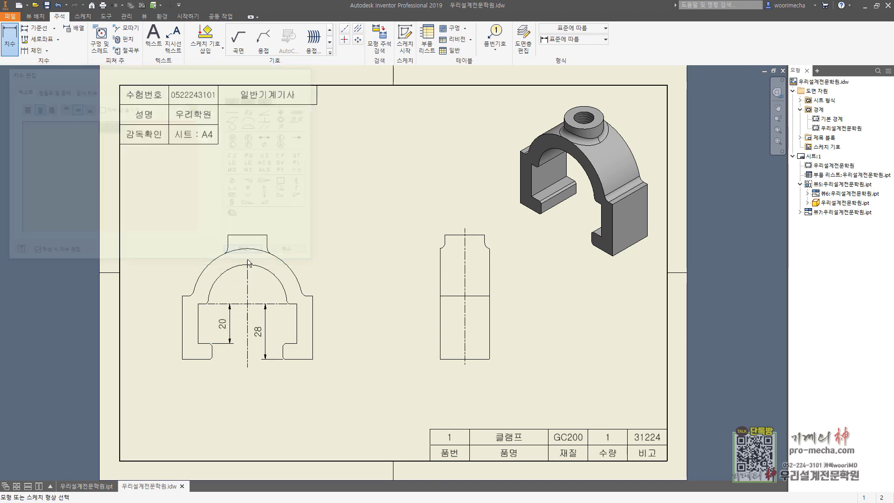
{"action": "left_click", "coordinate": [205, 359]}
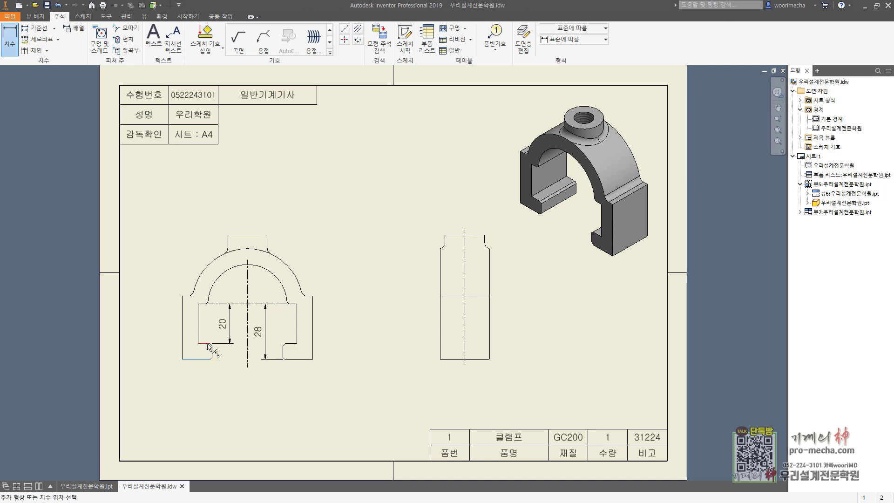
{"action": "left_click", "coordinate": [207, 344]}
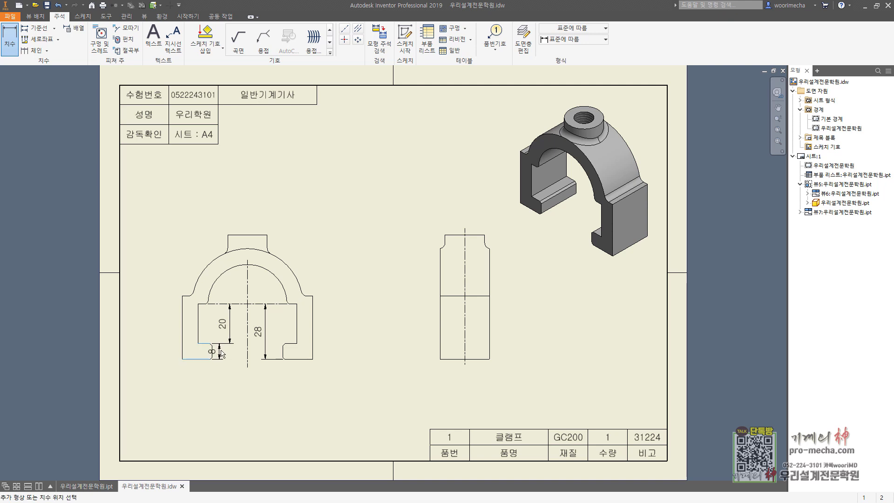
{"action": "left_click", "coordinate": [278, 314]}
{"action": "left_click", "coordinate": [238, 253]}
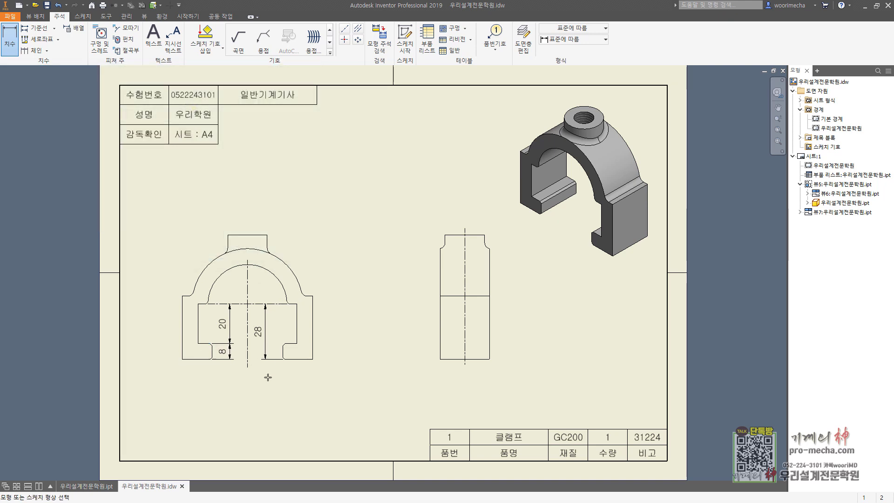
Add the 36, 50 and 66 width dimensions stacked below the front view
{"action": "left_click", "coordinate": [213, 358]}
{"action": "left_click", "coordinate": [283, 354]}
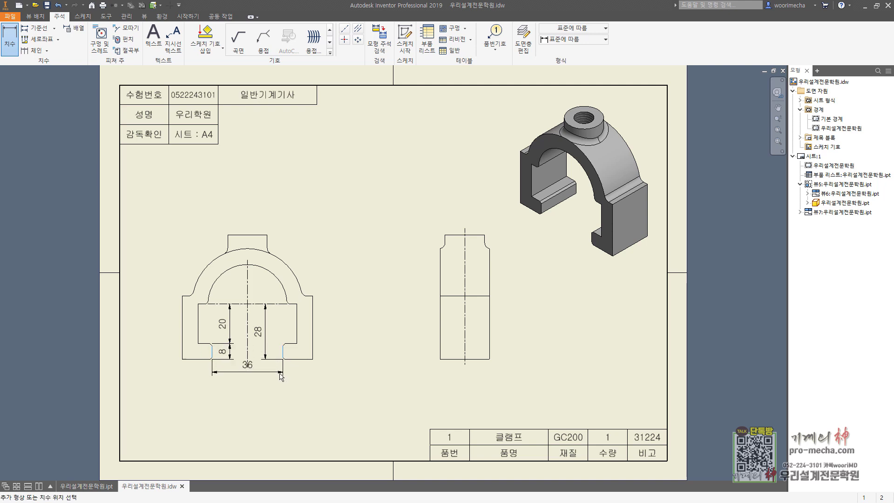
{"action": "left_click", "coordinate": [303, 378]}
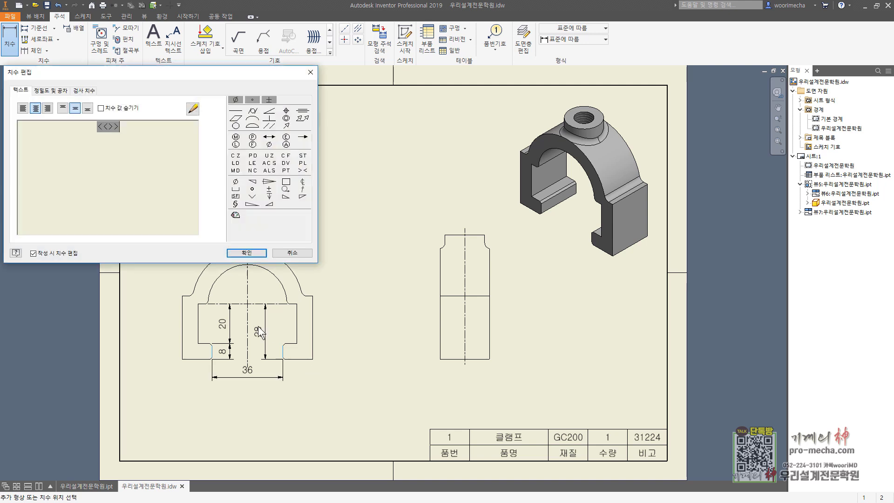
{"action": "left_click", "coordinate": [241, 252]}
{"action": "scroll", "coordinate": [255, 364], "scroll_direction": "down", "scroll_amount": 5}
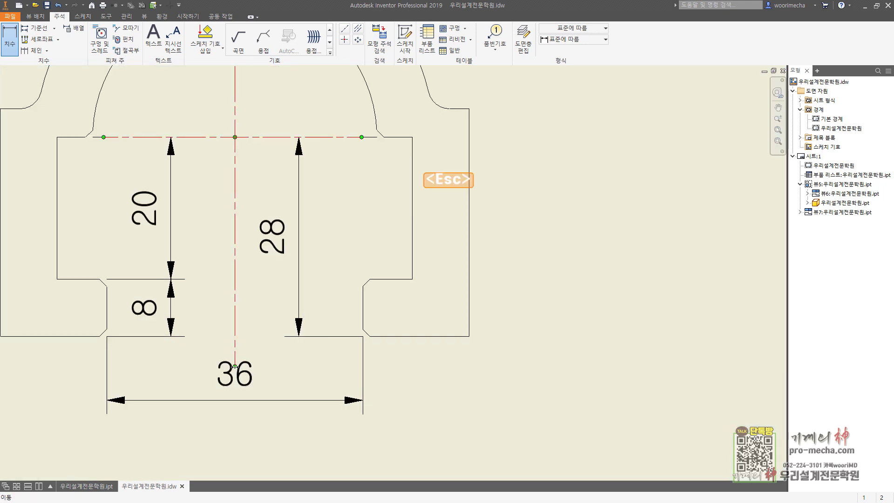
{"action": "scroll", "coordinate": [262, 357], "scroll_direction": "up", "scroll_amount": 5}
{"action": "key", "text": "d"}
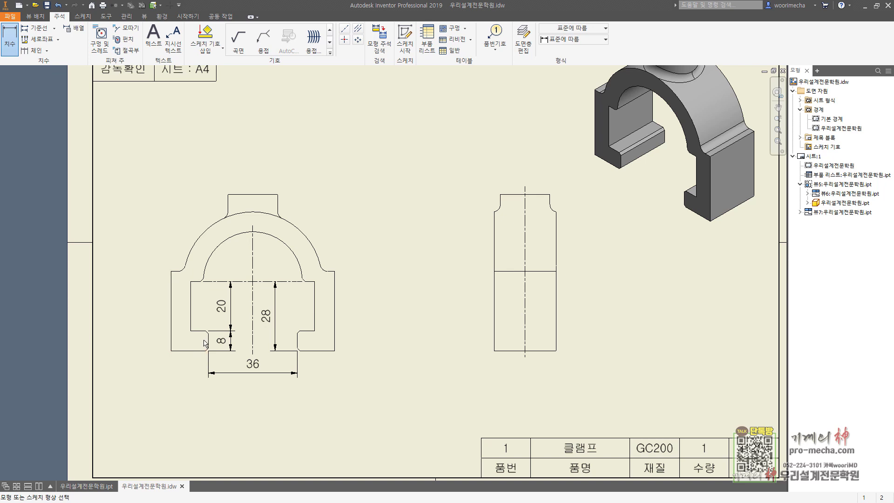
{"action": "left_click", "coordinate": [191, 325]}
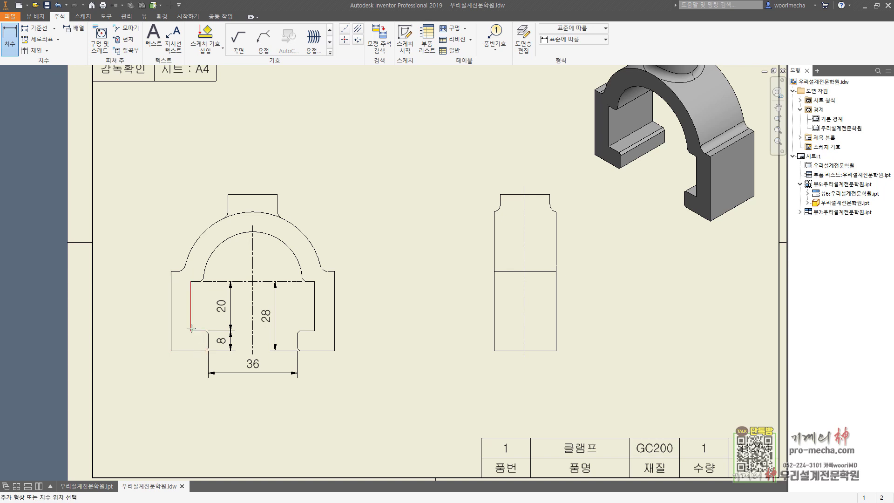
{"action": "left_click", "coordinate": [314, 321]}
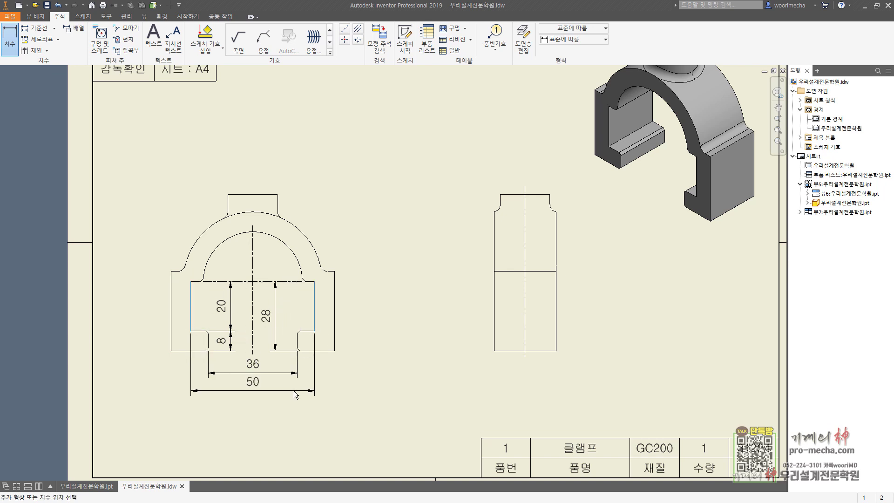
{"action": "left_click", "coordinate": [296, 393]}
{"action": "left_click", "coordinate": [240, 254]}
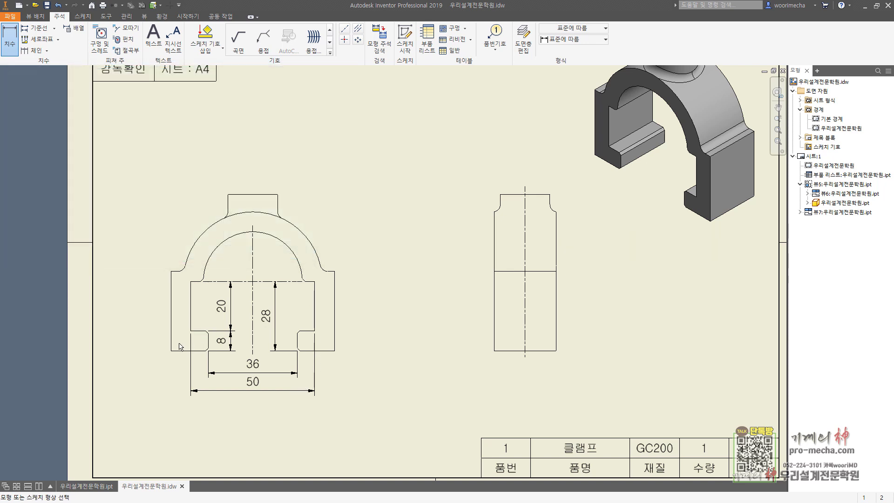
{"action": "left_click", "coordinate": [172, 326]}
{"action": "left_click", "coordinate": [335, 346]}
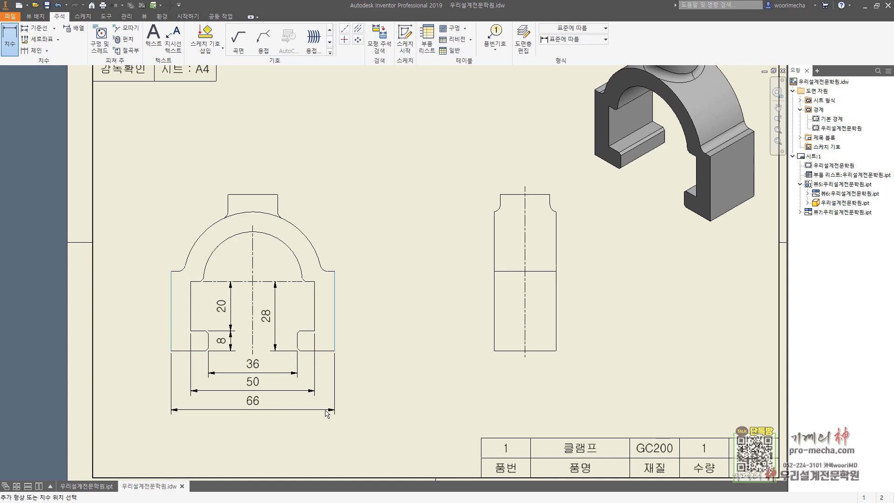
{"action": "left_click", "coordinate": [326, 412]}
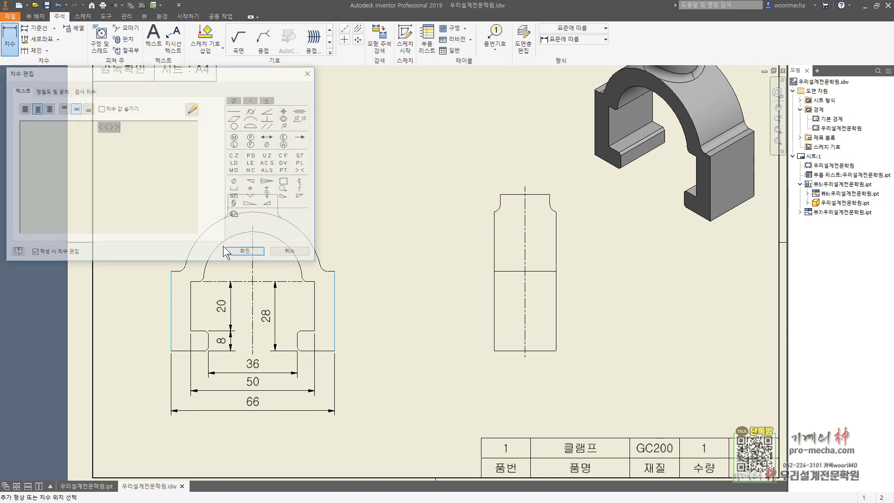
{"action": "left_click", "coordinate": [246, 253]}
{"action": "key", "text": "Escape"}
Arrange the 36, 50 and 66 width dimensions with even spacing
{"action": "left_click_drag", "start_coordinate": [292, 439], "coordinate": [255, 378]}
{"action": "right_click", "coordinate": [255, 378]}
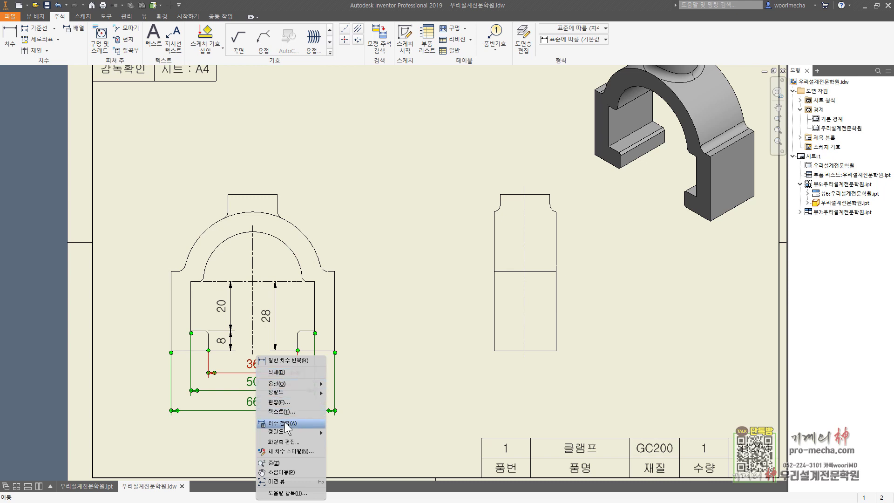
{"action": "left_click", "coordinate": [273, 410]}
{"action": "key", "text": "Return"}
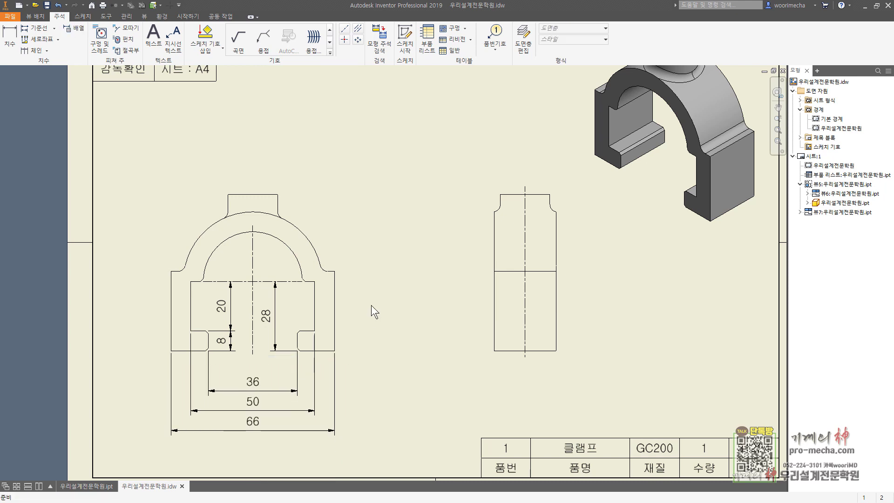
Add a 32 height and a reference (35) height to the right of the front view
{"action": "key", "text": "d"}
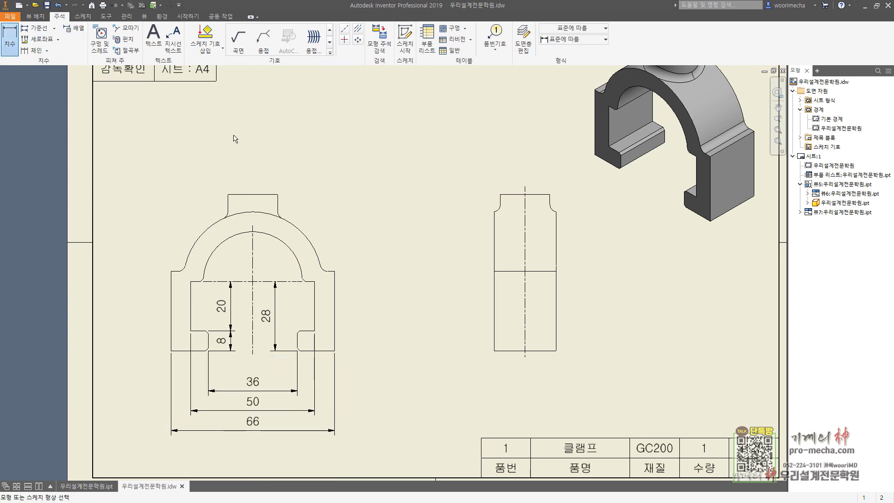
{"action": "left_click", "coordinate": [326, 351]}
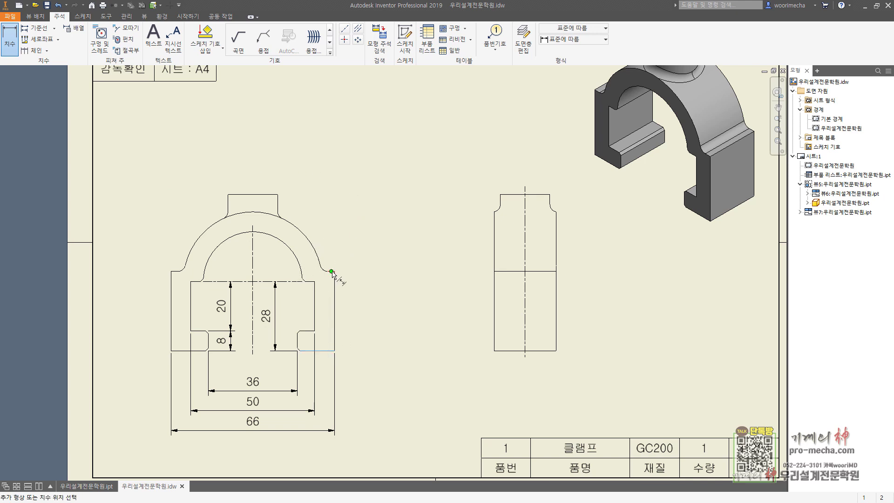
{"action": "left_click", "coordinate": [335, 272]}
{"action": "left_click", "coordinate": [334, 278]}
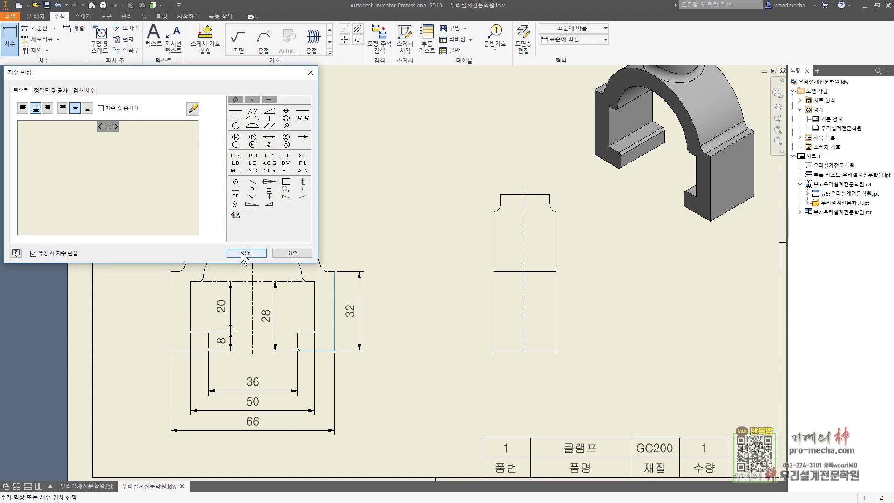
{"action": "left_click", "coordinate": [247, 255]}
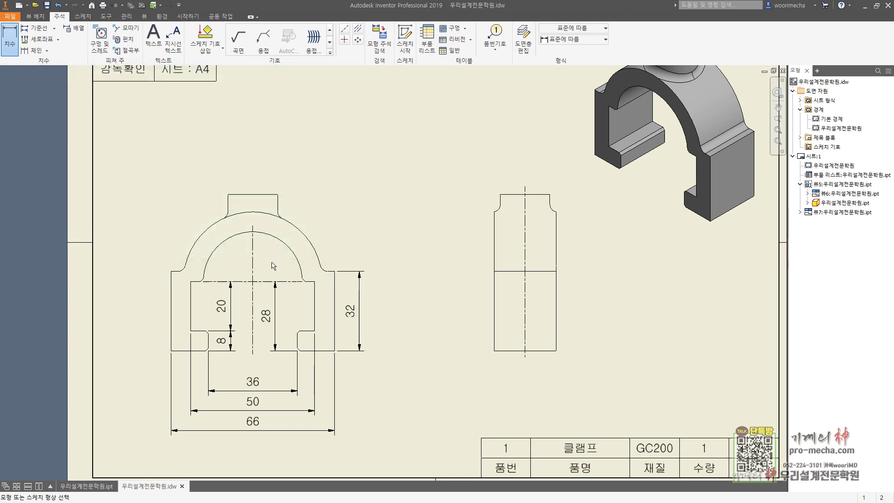
{"action": "left_click", "coordinate": [315, 282]}
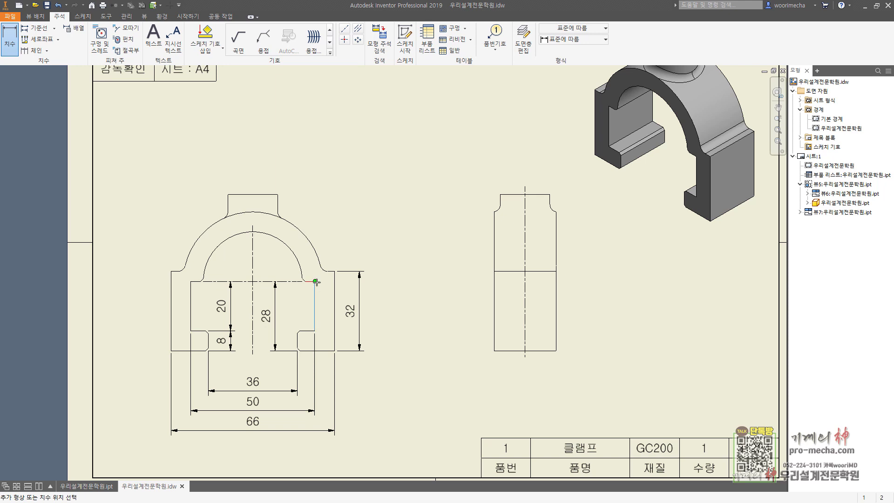
{"action": "left_click", "coordinate": [277, 195]}
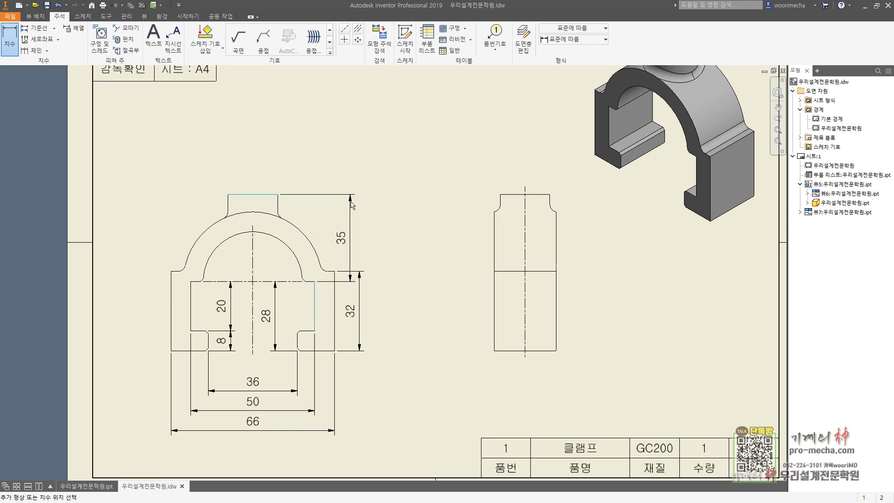
{"action": "left_click", "coordinate": [351, 232]}
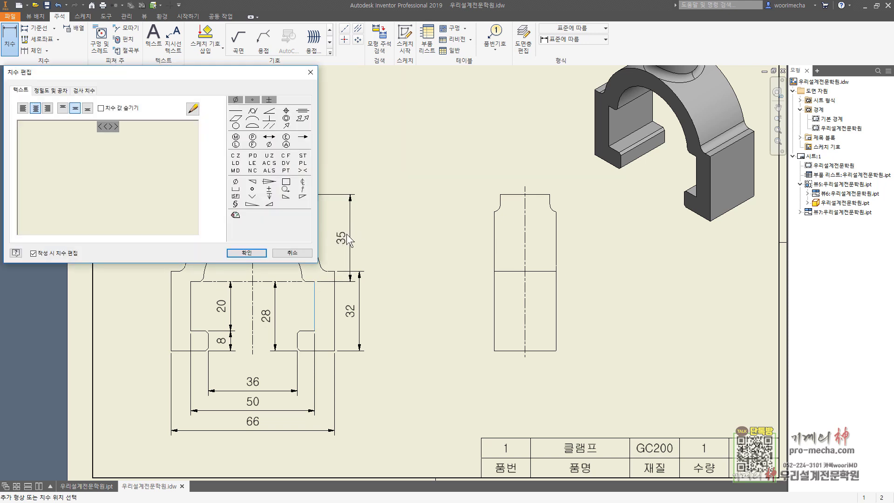
{"action": "left_click", "coordinate": [51, 90]}
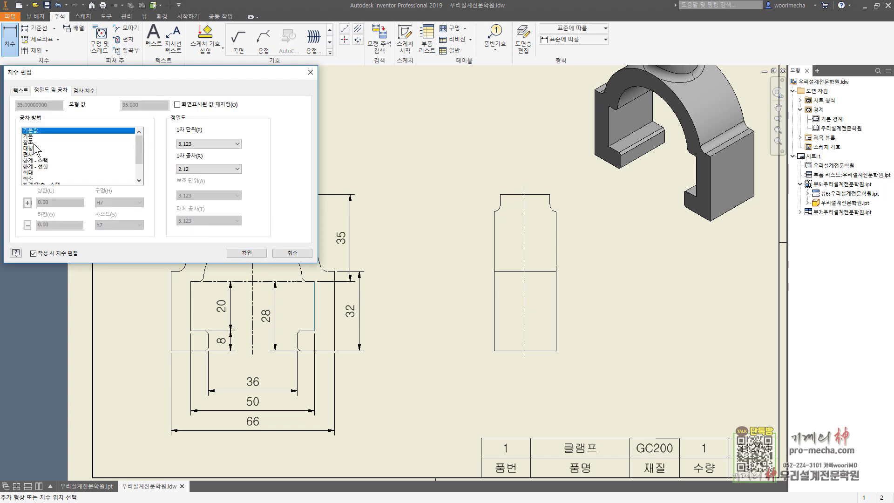
{"action": "left_click", "coordinate": [28, 141]}
{"action": "left_click", "coordinate": [247, 254]}
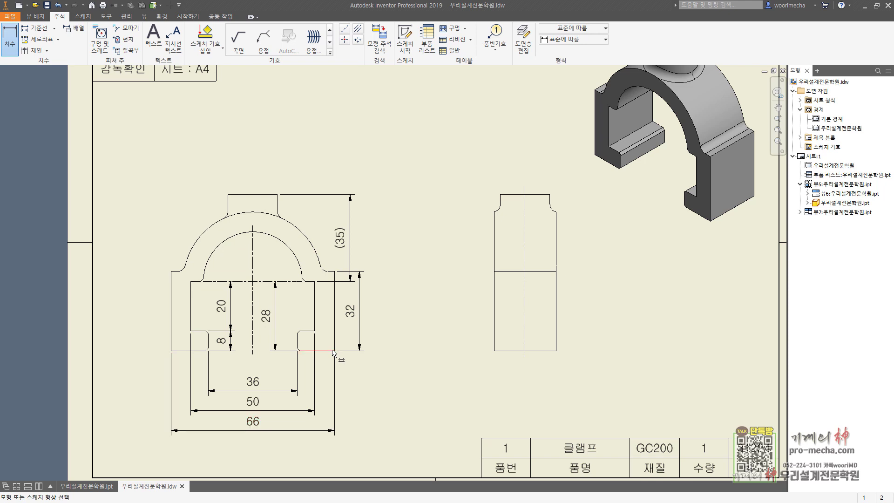
Dimension the 63 overall height and the R20 and R28 arc radii on the front view
{"action": "left_click", "coordinate": [316, 351]}
{"action": "left_click", "coordinate": [275, 195]}
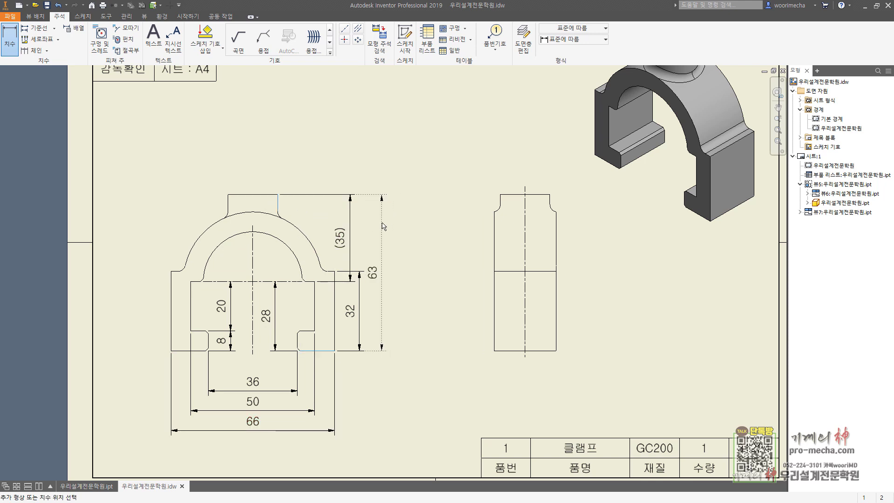
{"action": "left_click", "coordinate": [382, 227]}
{"action": "left_click", "coordinate": [246, 253]}
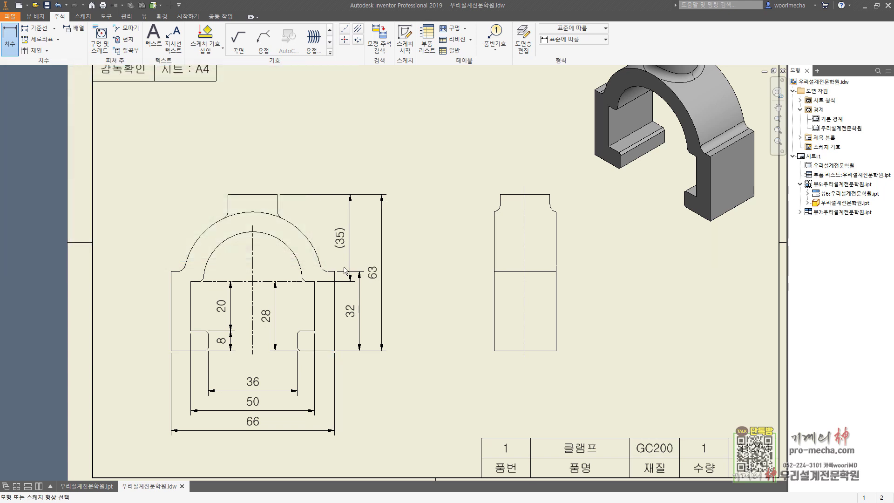
{"action": "left_click", "coordinate": [214, 251]}
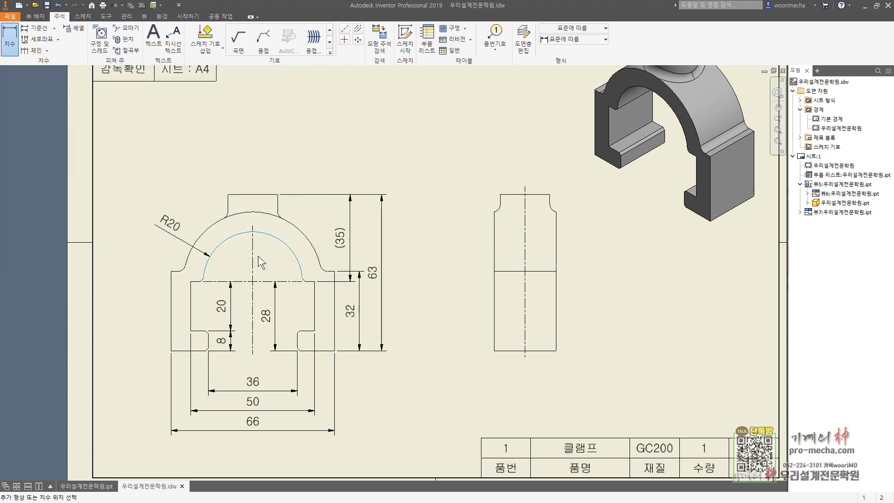
{"action": "left_click", "coordinate": [262, 263]}
{"action": "left_click", "coordinate": [247, 256]}
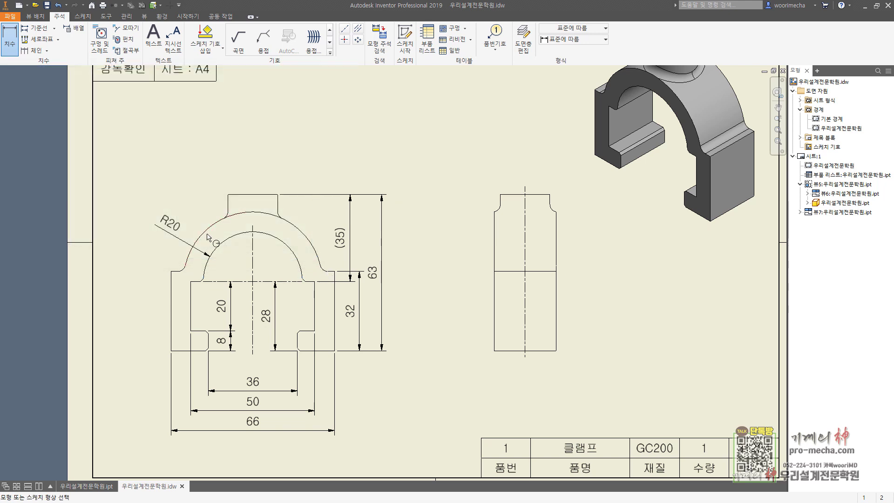
{"action": "left_click", "coordinate": [208, 234]}
{"action": "left_click", "coordinate": [168, 201]}
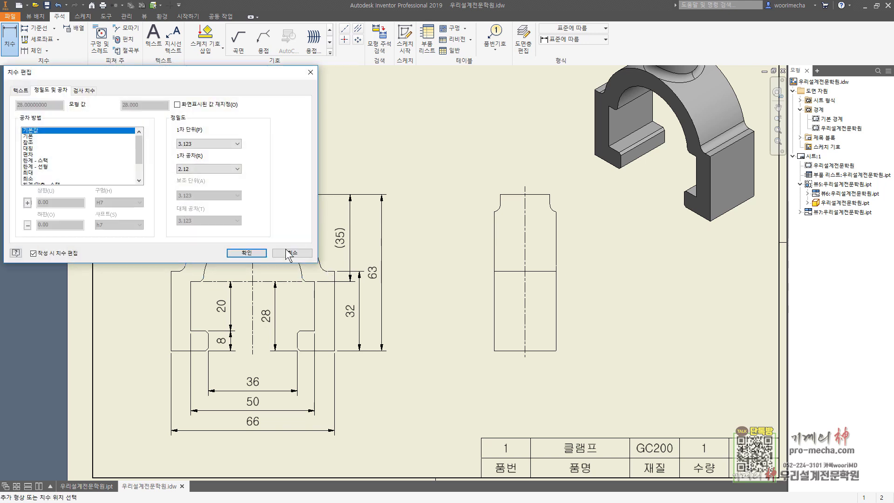
{"action": "left_click", "coordinate": [260, 255]}
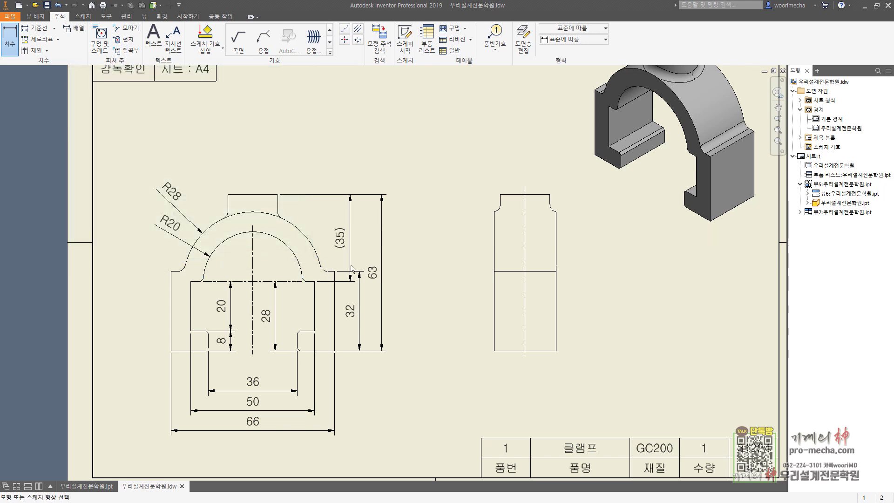
Add the 25 width dimension below the side view
{"action": "left_click", "coordinate": [495, 341]}
{"action": "left_click", "coordinate": [556, 326]}
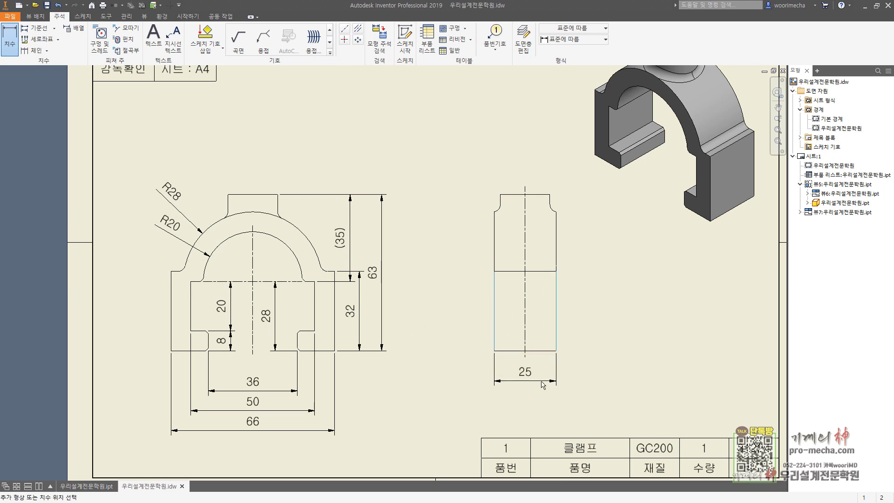
{"action": "left_click", "coordinate": [543, 381]}
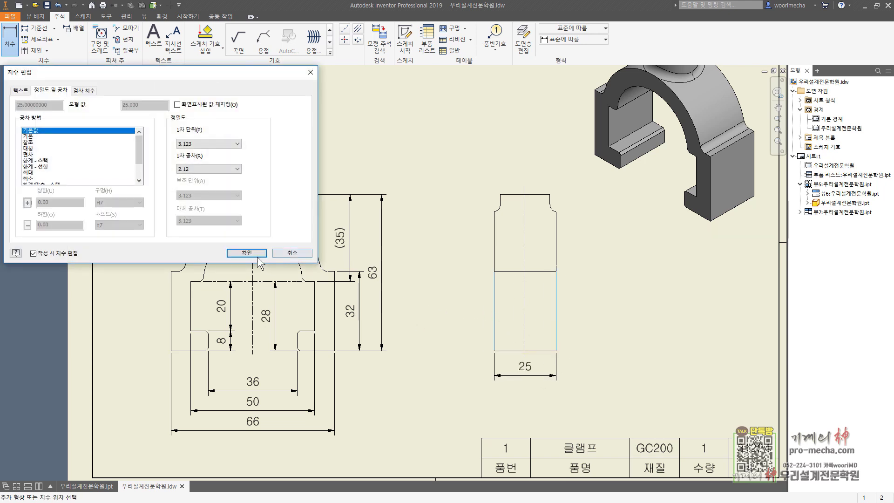
{"action": "left_click", "coordinate": [251, 255]}
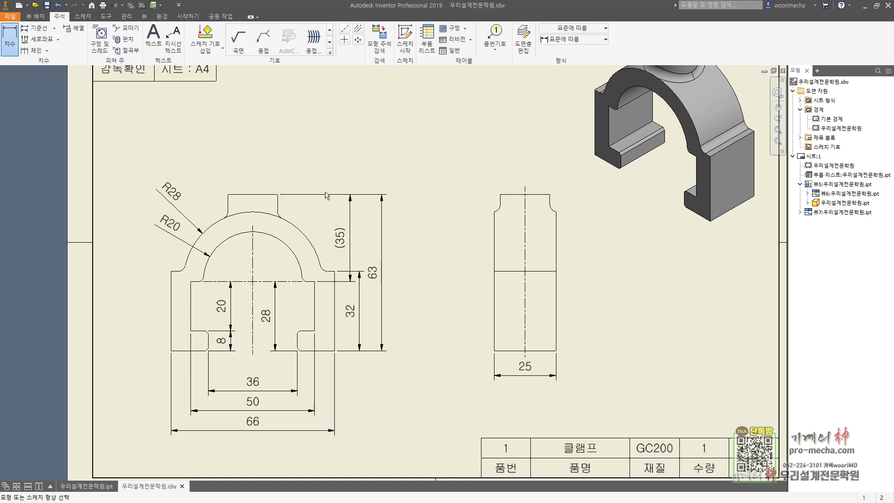
Pan and zoom around the sheet, then end the dimension command
{"action": "middle_click_drag", "start_coordinate": [338, 174], "coordinate": [344, 209]}
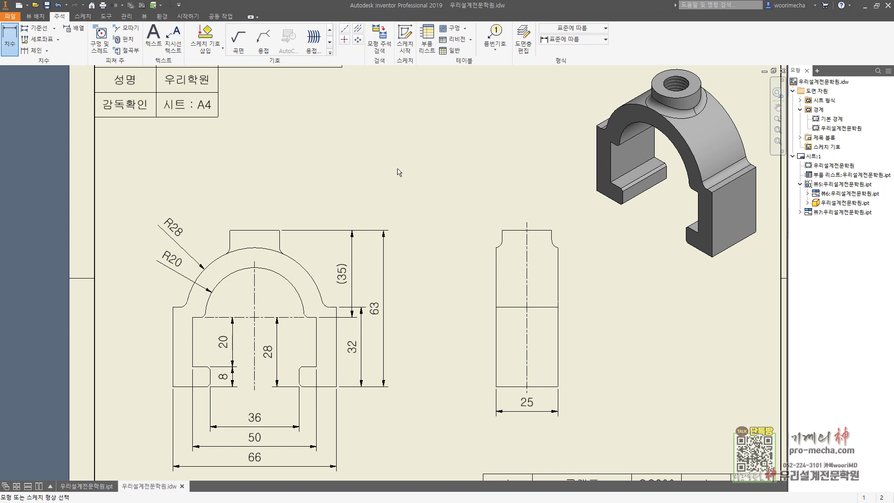
{"action": "key", "text": "ctrl+2"}
{"action": "left_click_drag", "start_coordinate": [506, 189], "coordinate": [577, 157]}
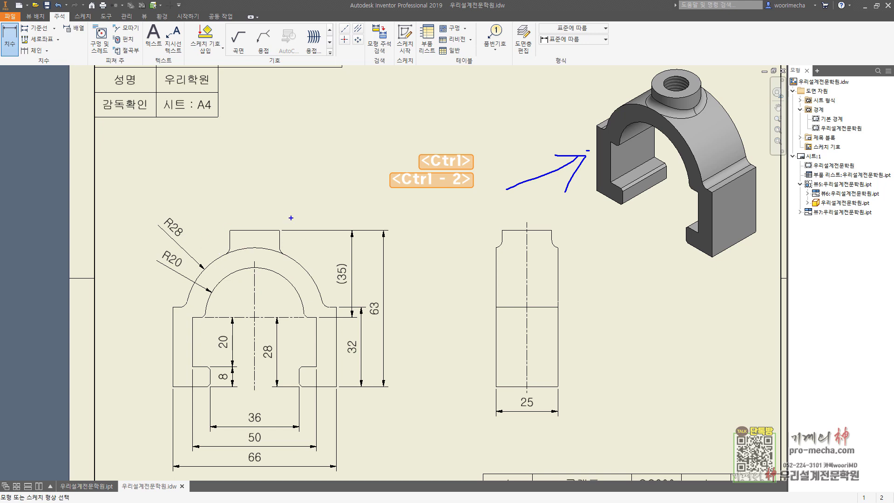
{"action": "mouse_move", "coordinate": [289, 263]}
{"action": "left_mouse_down"}
{"action": "mouse_move", "coordinate": [212, 275]}
{"action": "mouse_move", "coordinate": [309, 209]}
{"action": "mouse_move", "coordinate": [294, 270]}
{"action": "left_mouse_up"}
{"action": "left_click_drag", "start_coordinate": [239, 209], "coordinate": [214, 264]}
{"action": "mouse_move", "coordinate": [251, 218]}
{"action": "left_mouse_down"}
{"action": "mouse_move", "coordinate": [227, 275]}
{"action": "mouse_move", "coordinate": [252, 274]}
{"action": "left_mouse_up"}
{"action": "left_click_drag", "start_coordinate": [285, 231], "coordinate": [259, 279]}
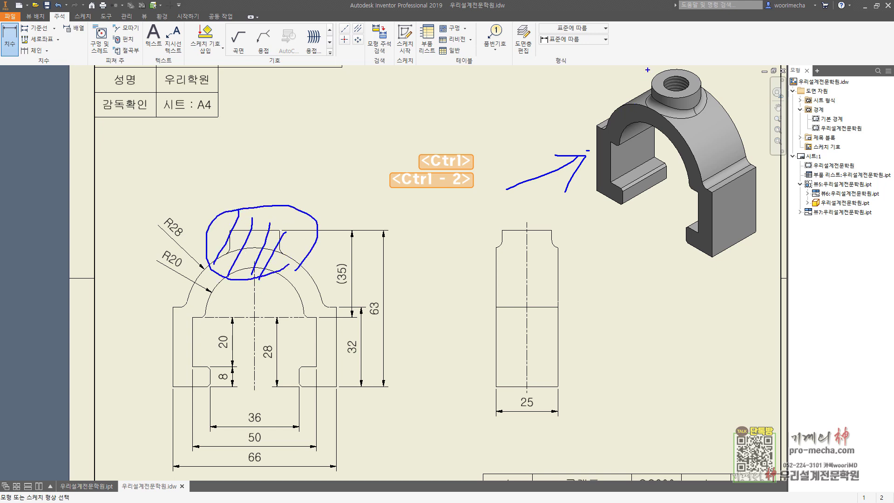
{"action": "mouse_move", "coordinate": [647, 69]}
{"action": "left_mouse_down"}
{"action": "mouse_move", "coordinate": [703, 105]}
{"action": "mouse_move", "coordinate": [678, 172]}
{"action": "left_mouse_up"}
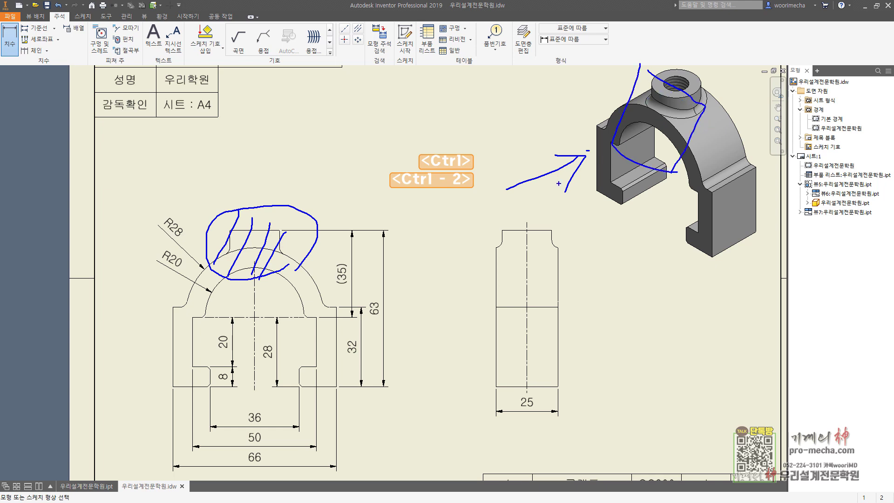
{"action": "key", "text": "Escape"}
{"action": "key", "text": "Escape"}
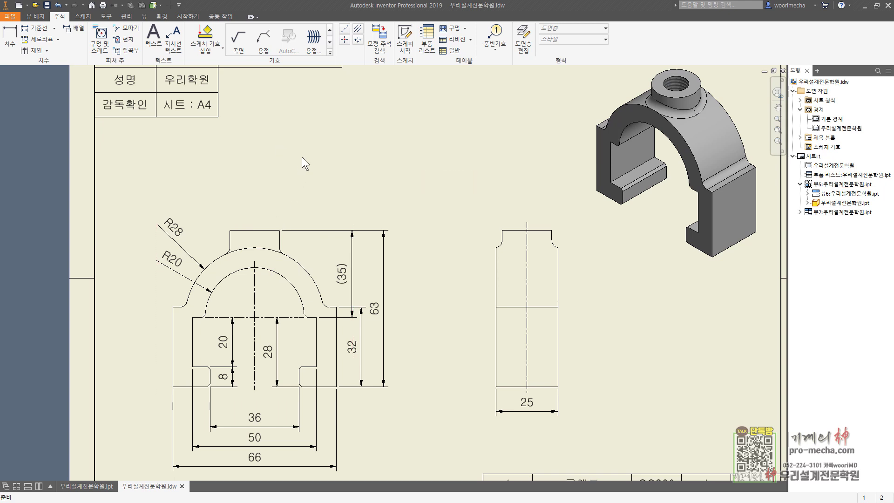
Sketch a circle on the front view surrounding the top boss and finish the sketch
{"action": "left_click", "coordinate": [411, 37]}
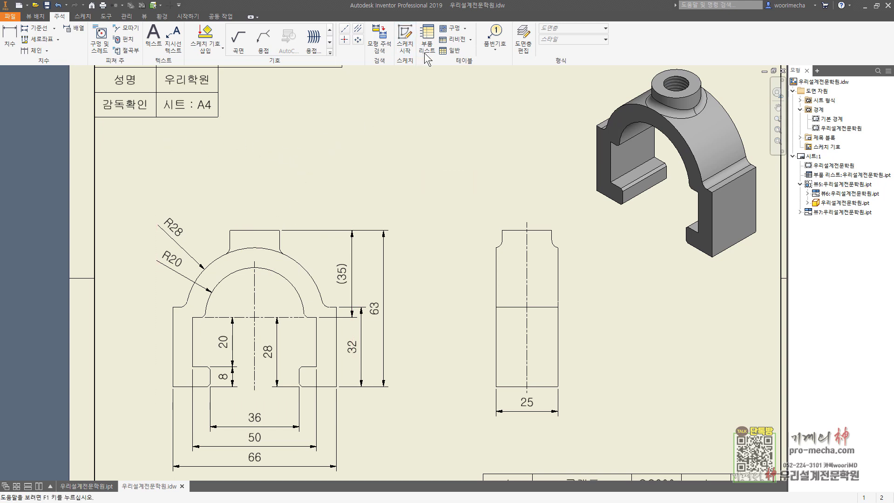
{"action": "left_click", "coordinate": [418, 116]}
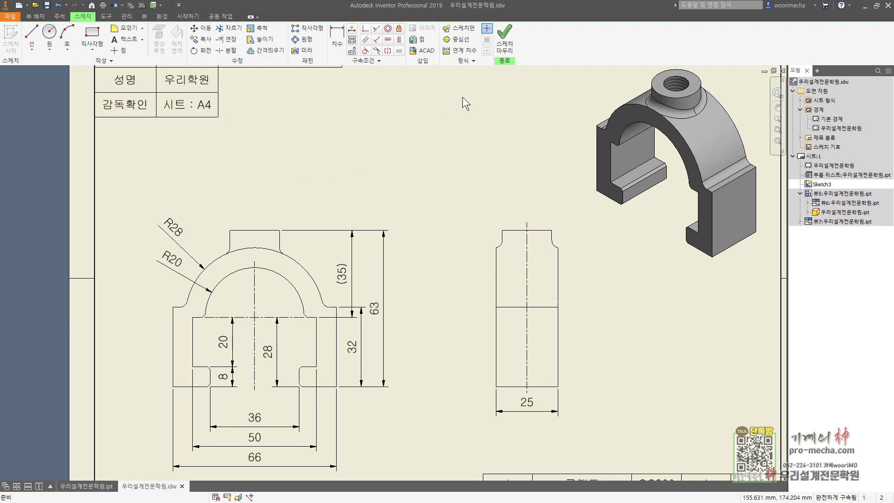
{"action": "left_click", "coordinate": [504, 38]}
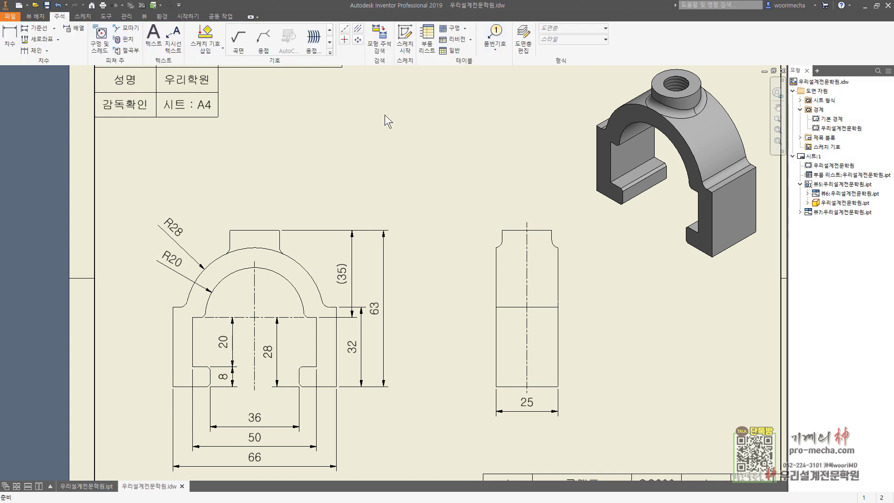
{"action": "left_click", "coordinate": [405, 37]}
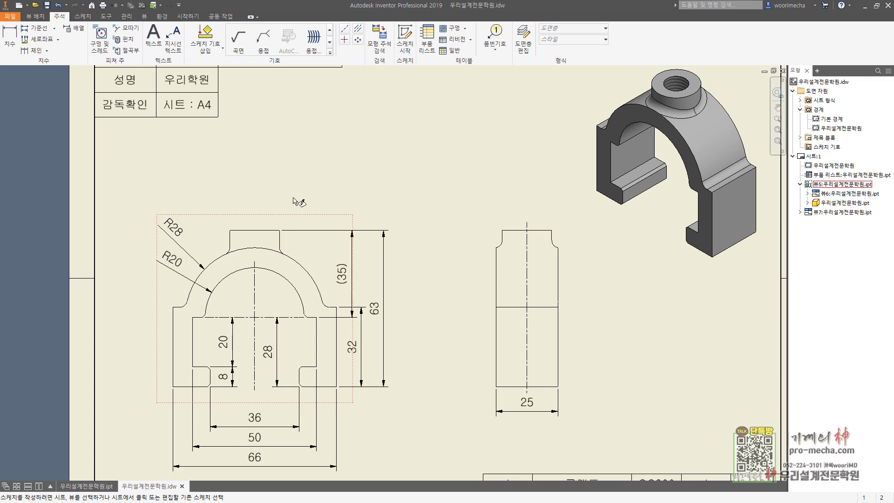
{"action": "left_click", "coordinate": [297, 224]}
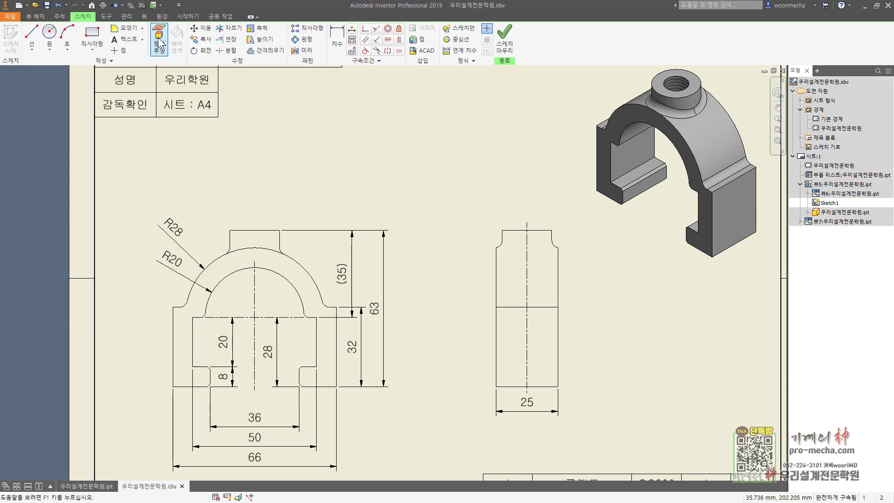
{"action": "left_click", "coordinate": [49, 32]}
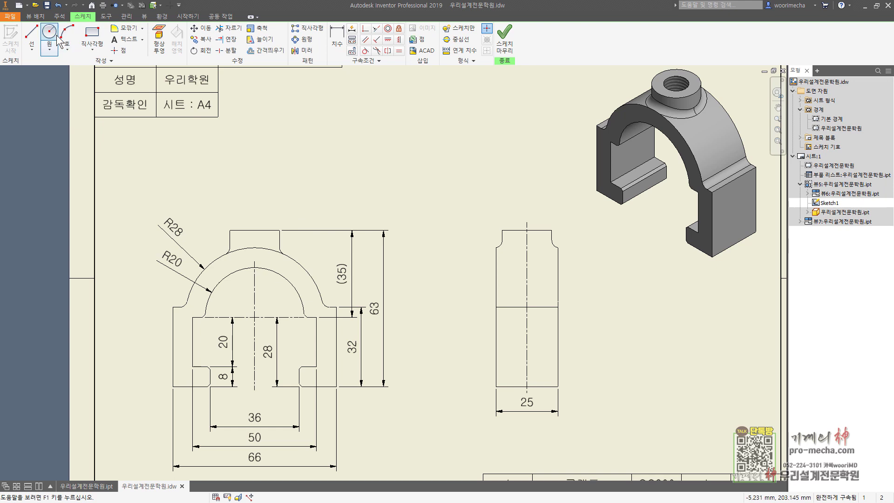
{"action": "left_click", "coordinate": [254, 236]}
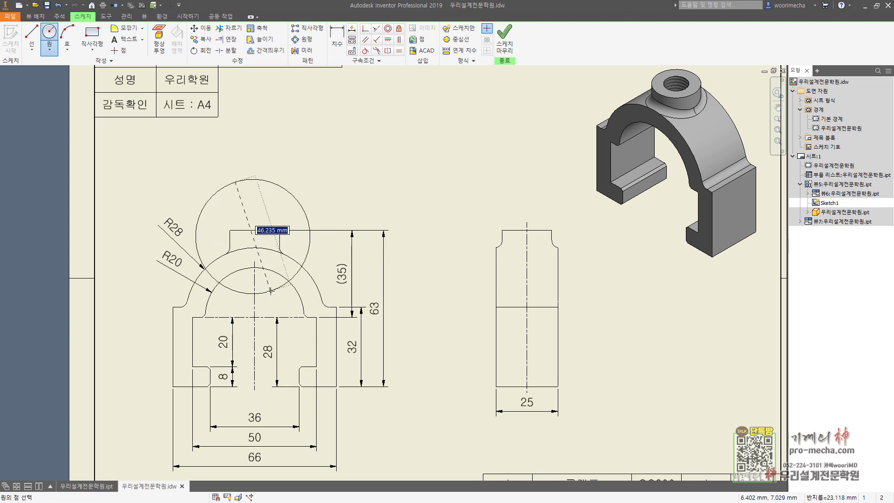
{"action": "left_click", "coordinate": [270, 291]}
{"action": "left_click", "coordinate": [504, 44]}
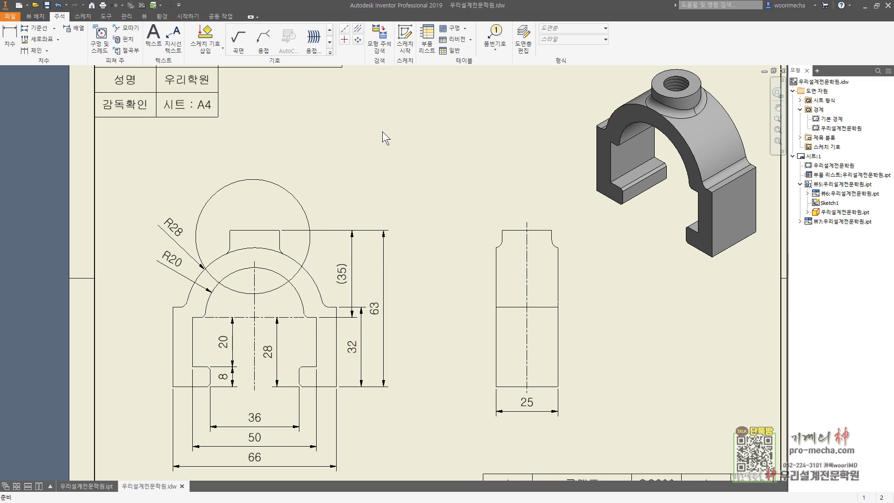
{"action": "mouse_move", "coordinate": [394, 138]}
{"action": "middle_mouse_down"}
{"action": "mouse_move", "coordinate": [414, 154]}
{"action": "mouse_move", "coordinate": [409, 157]}
{"action": "middle_mouse_up"}
{"action": "key", "text": "ctrl+2"}
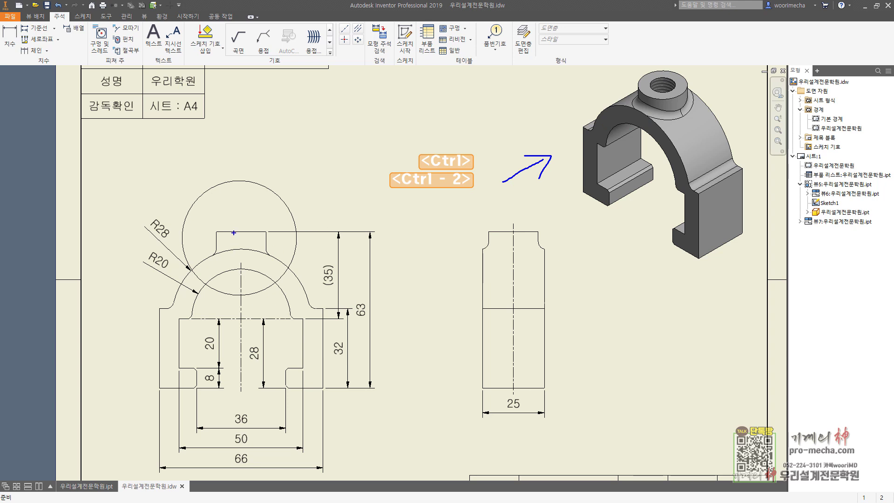
{"action": "left_click_drag", "start_coordinate": [253, 229], "coordinate": [253, 269]}
{"action": "mouse_move", "coordinate": [638, 70]}
{"action": "left_mouse_down"}
{"action": "mouse_move", "coordinate": [662, 90]}
{"action": "mouse_move", "coordinate": [631, 143]}
{"action": "left_mouse_up"}
{"action": "left_click_drag", "start_coordinate": [647, 90], "coordinate": [654, 96]}
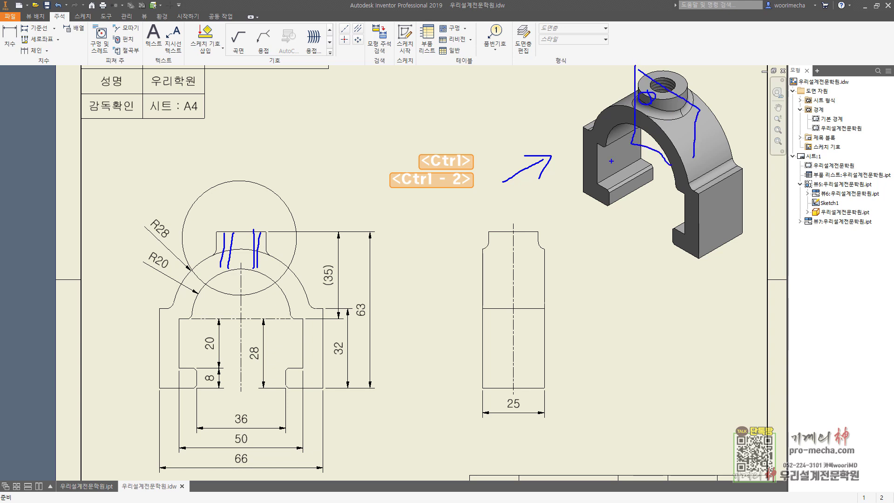
{"action": "key", "text": "Escape"}
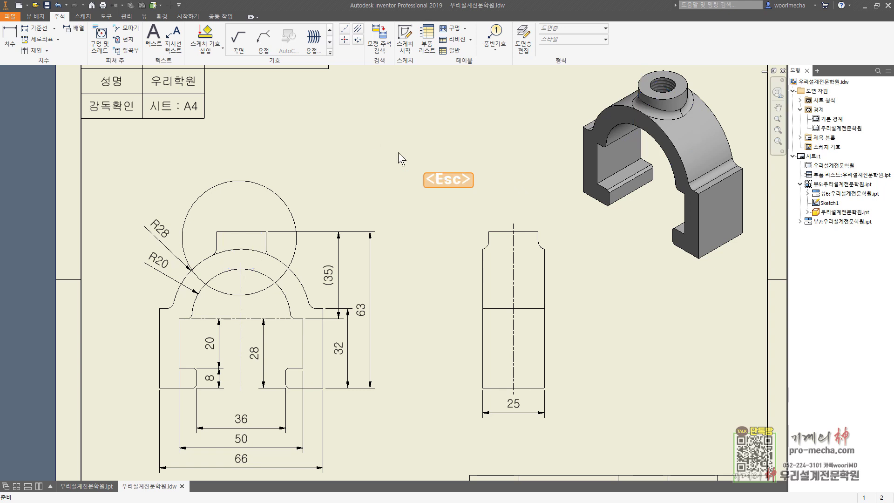
{"action": "left_click", "coordinate": [35, 16]}
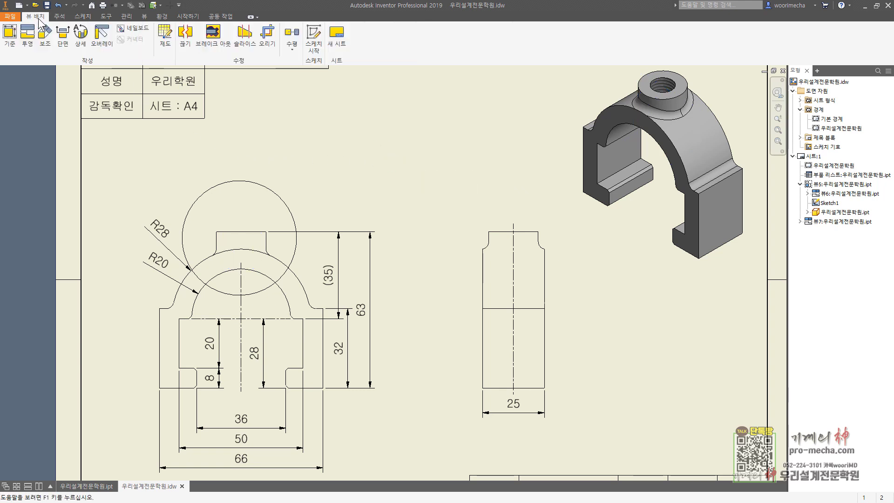
{"action": "left_click", "coordinate": [213, 35]}
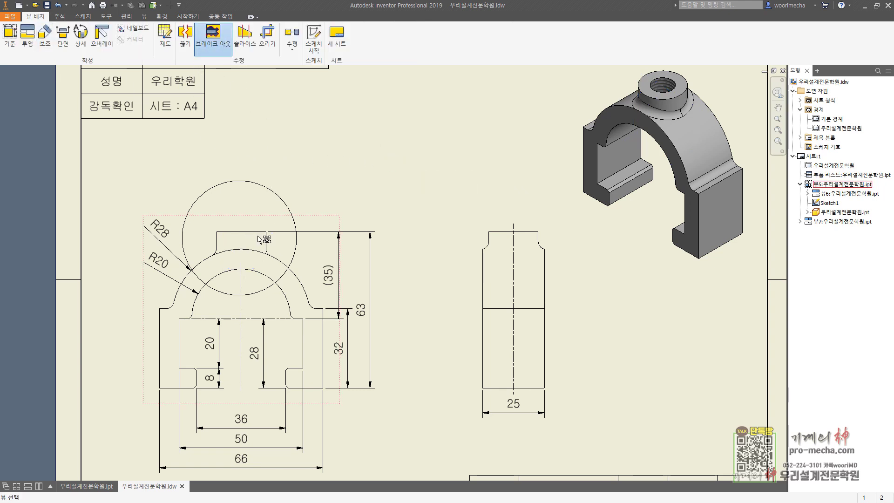
{"action": "left_click", "coordinate": [262, 257]}
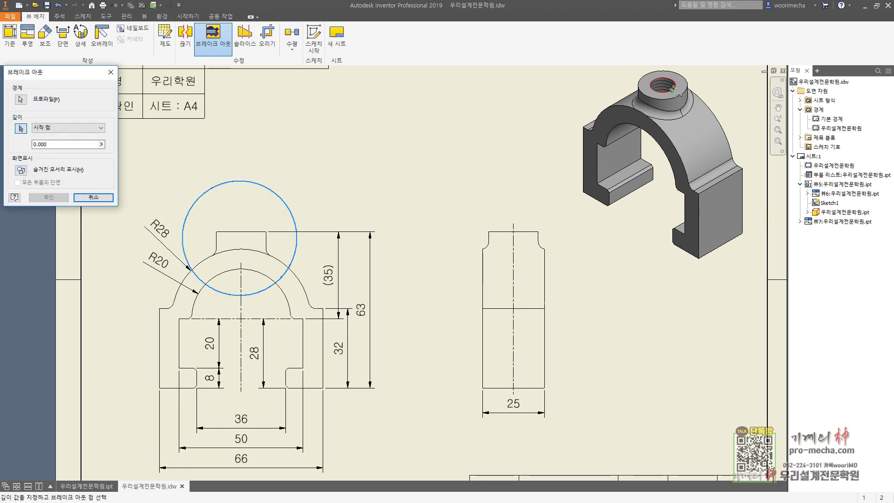
{"action": "left_click", "coordinate": [673, 89]}
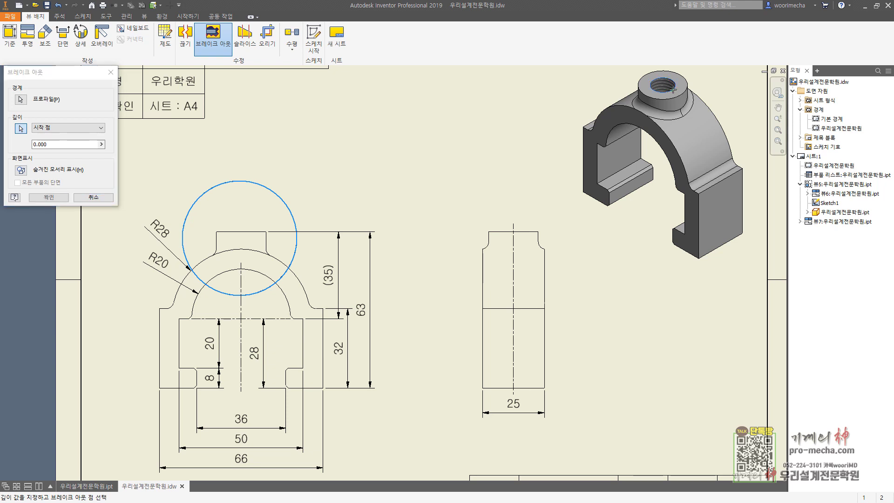
{"action": "left_click", "coordinate": [49, 197]}
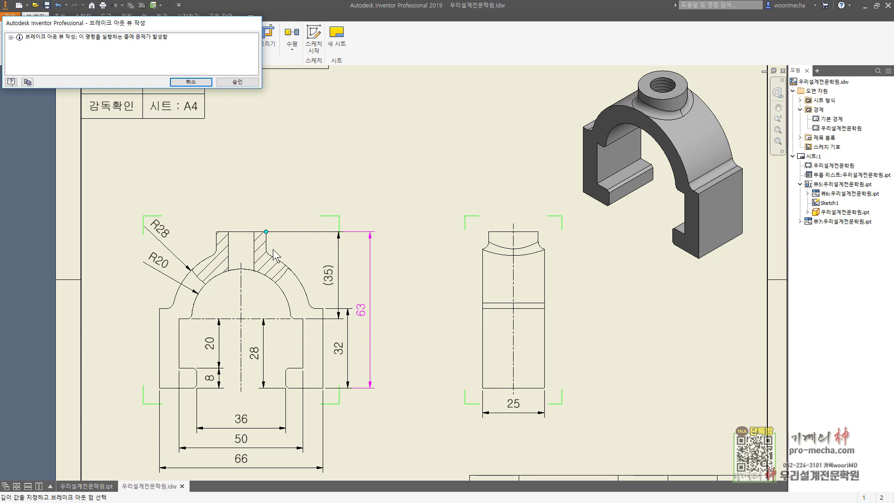
{"action": "left_click", "coordinate": [237, 83]}
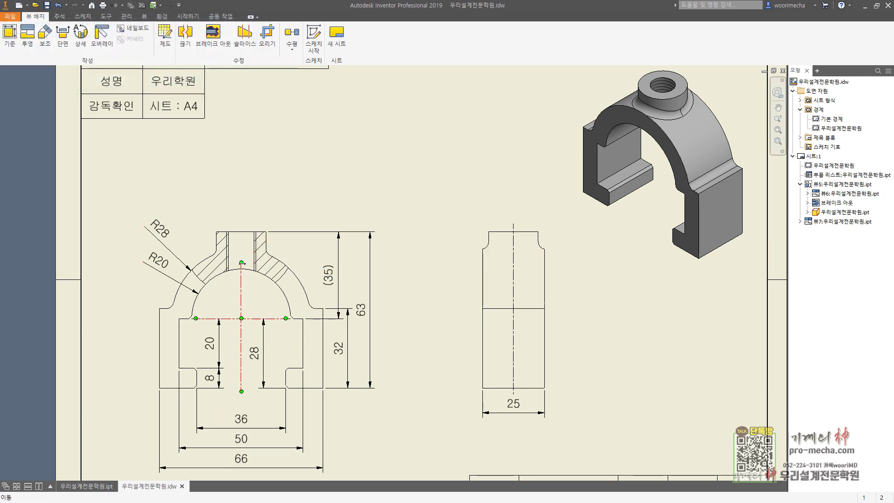
{"action": "left_click", "coordinate": [242, 280]}
{"action": "left_click", "coordinate": [298, 174]}
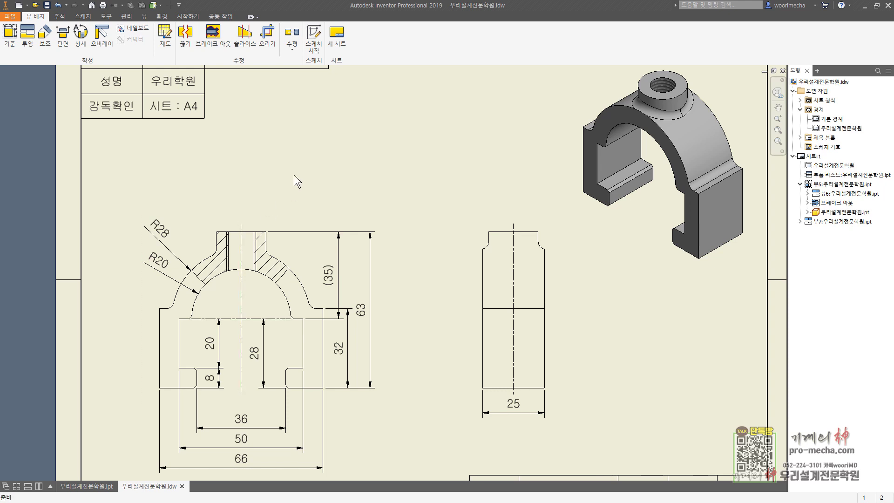
{"action": "middle_click_drag", "start_coordinate": [294, 174], "coordinate": [330, 154]}
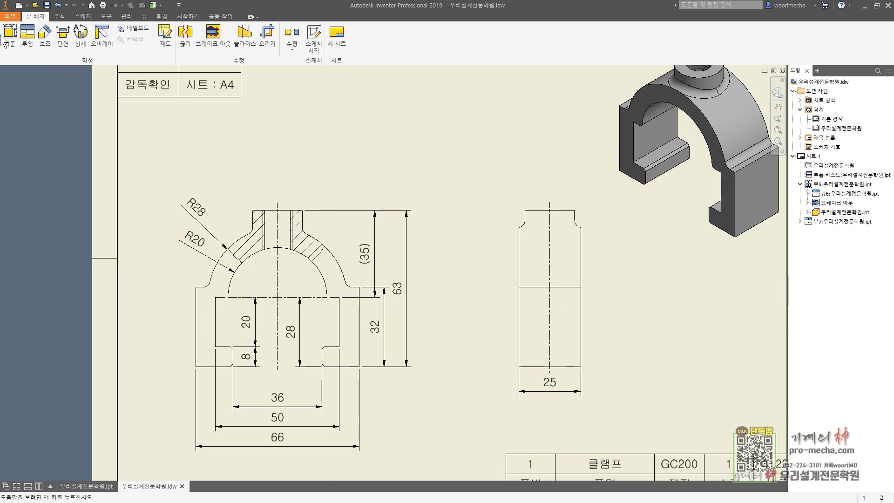
Dimension the boss width above the front view as 20 with a Ø prefix
{"action": "left_click", "coordinate": [59, 17]}
{"action": "left_click", "coordinate": [9, 40]}
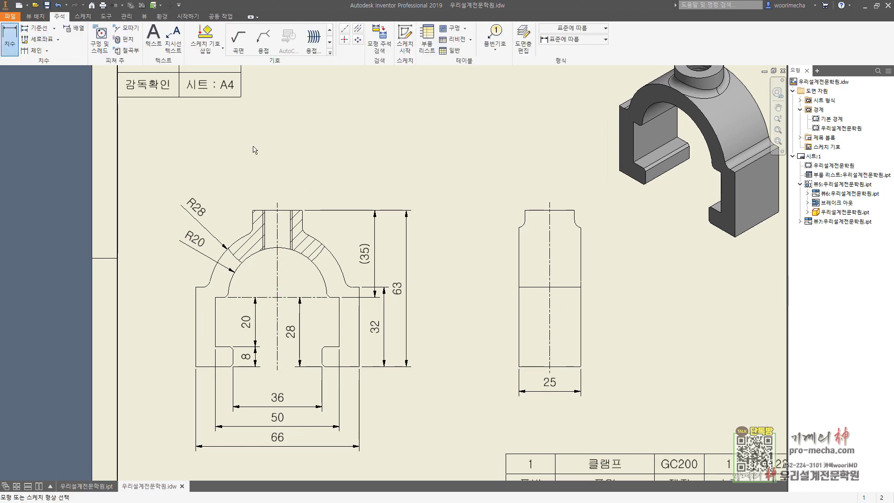
{"action": "left_click", "coordinate": [252, 216]}
{"action": "left_click", "coordinate": [302, 216]}
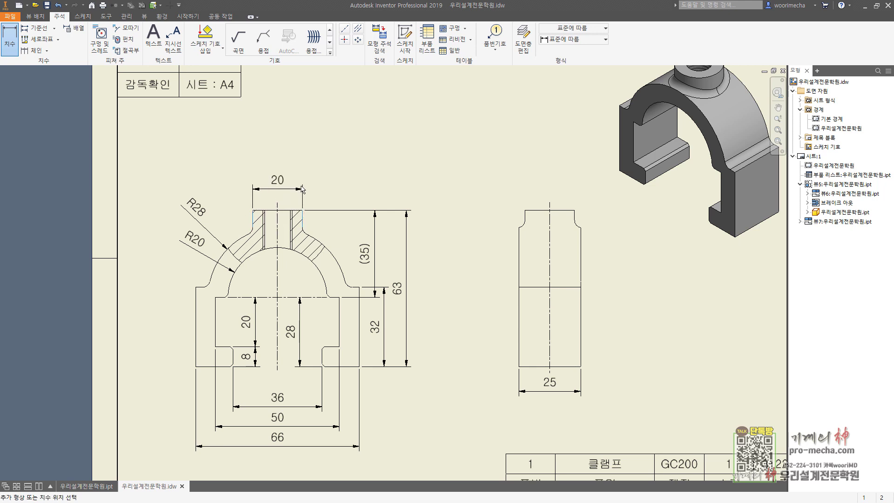
{"action": "left_click", "coordinate": [310, 205]}
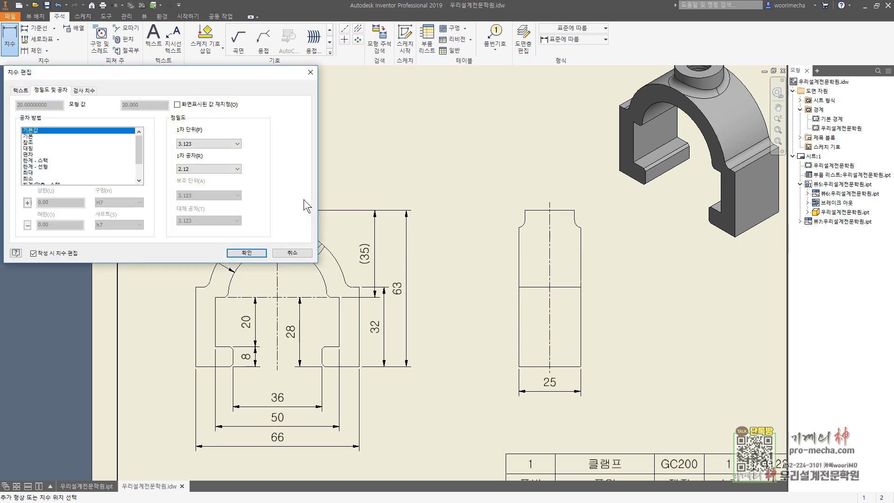
{"action": "left_click", "coordinate": [21, 90]}
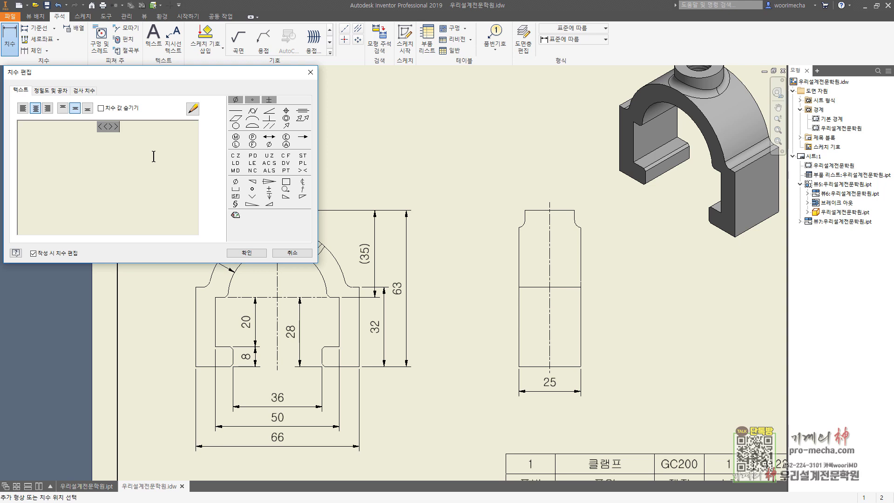
{"action": "key", "text": "Home"}
{"action": "left_click", "coordinate": [235, 99]}
{"action": "left_click", "coordinate": [247, 252]}
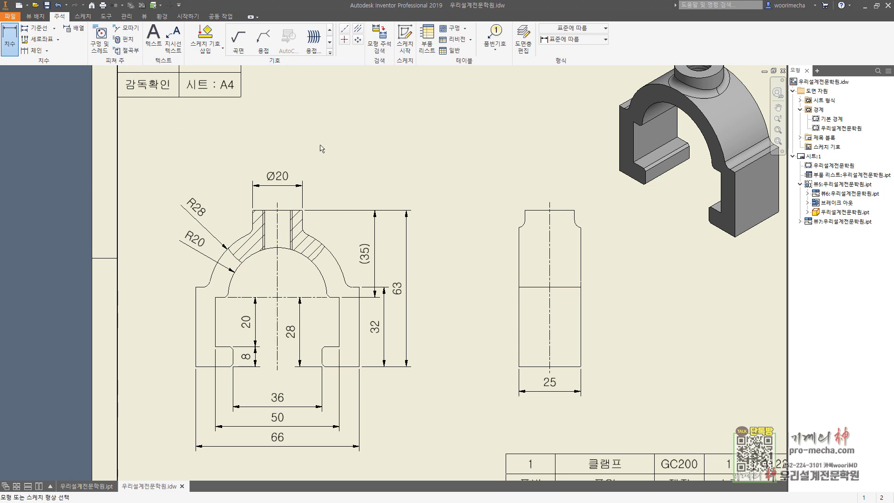
{"action": "left_click", "coordinate": [278, 213]}
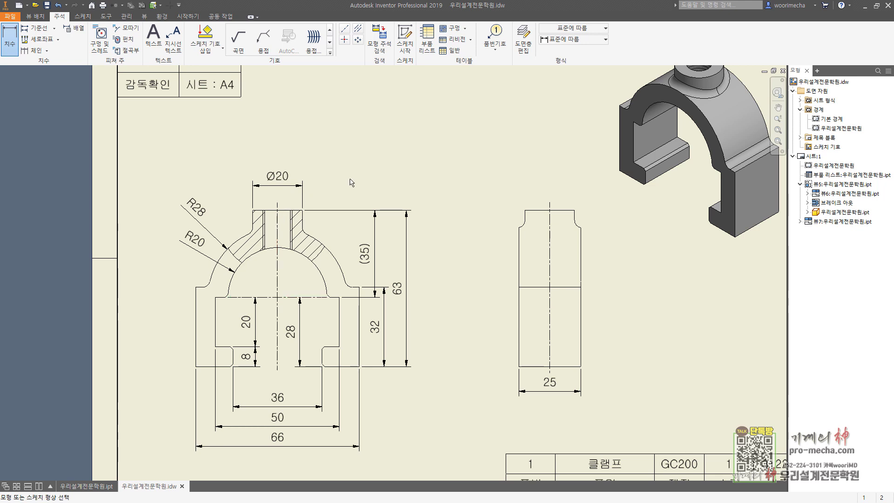
Attach an M12x1.5 thread note to the boss's tapped hole, placed above the boss
{"action": "left_click", "coordinate": [101, 35]}
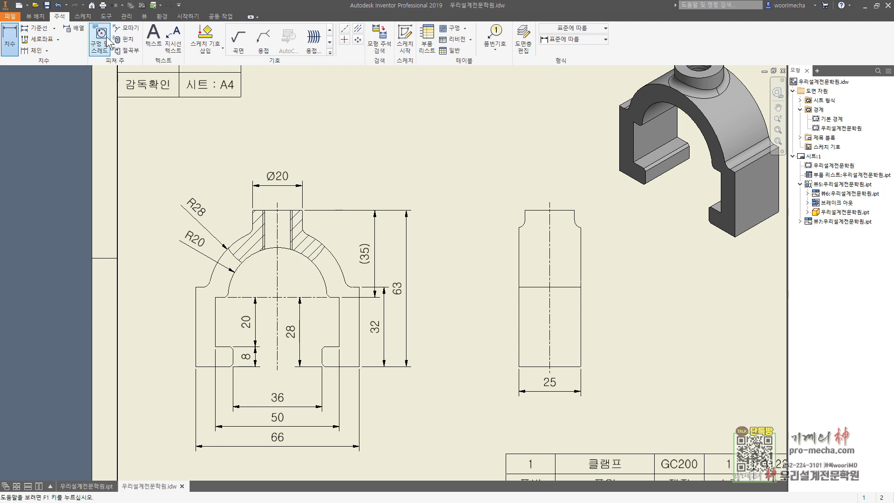
{"action": "left_click", "coordinate": [277, 211]}
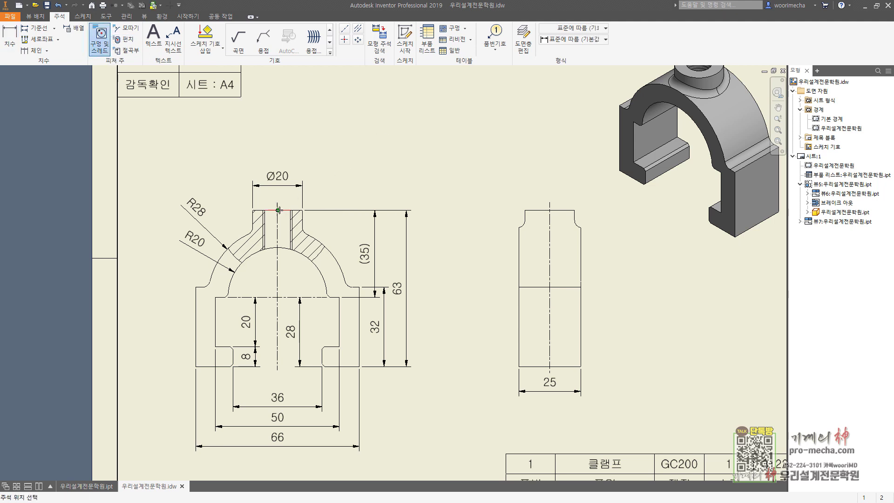
{"action": "left_click", "coordinate": [314, 187]}
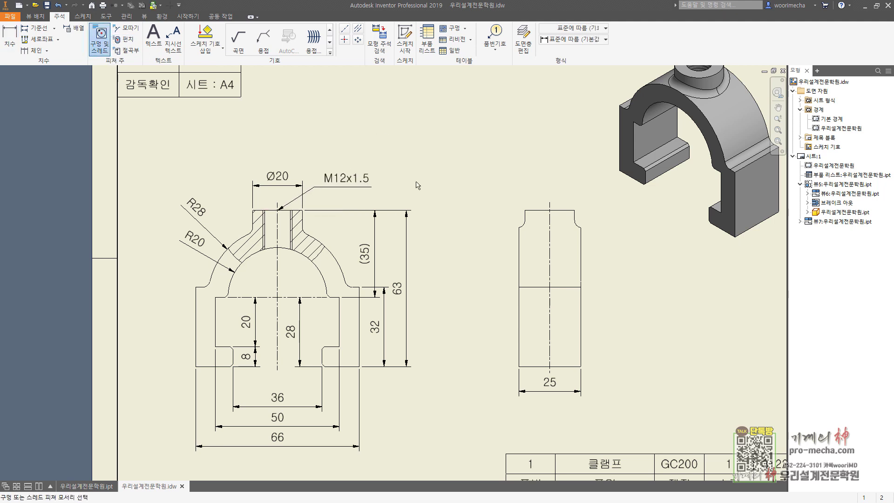
{"action": "key", "text": "Escape"}
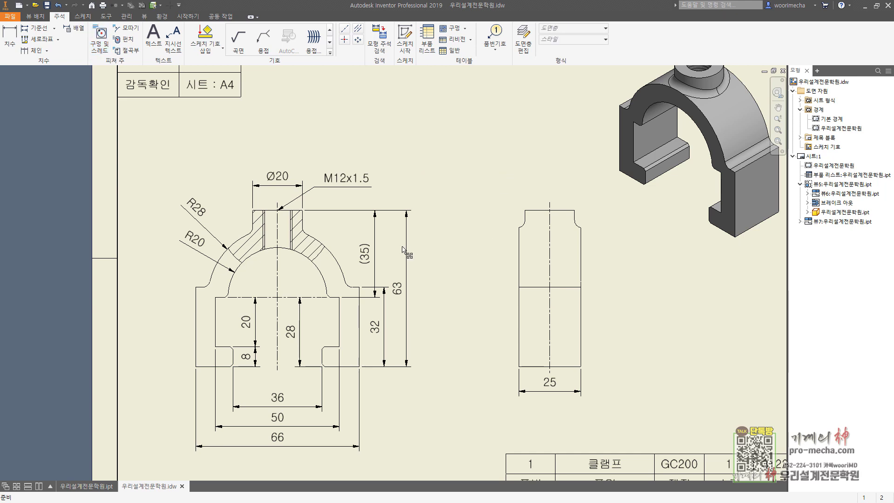
{"action": "middle_click_drag", "start_coordinate": [451, 187], "coordinate": [356, 214]}
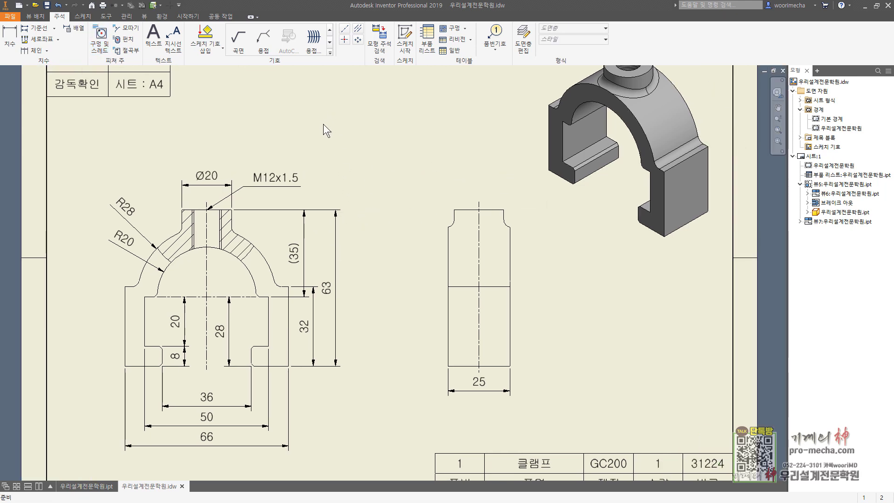
Place a W material-removal surface texture symbol at the top of the 63 dimension
{"action": "left_click", "coordinate": [239, 46]}
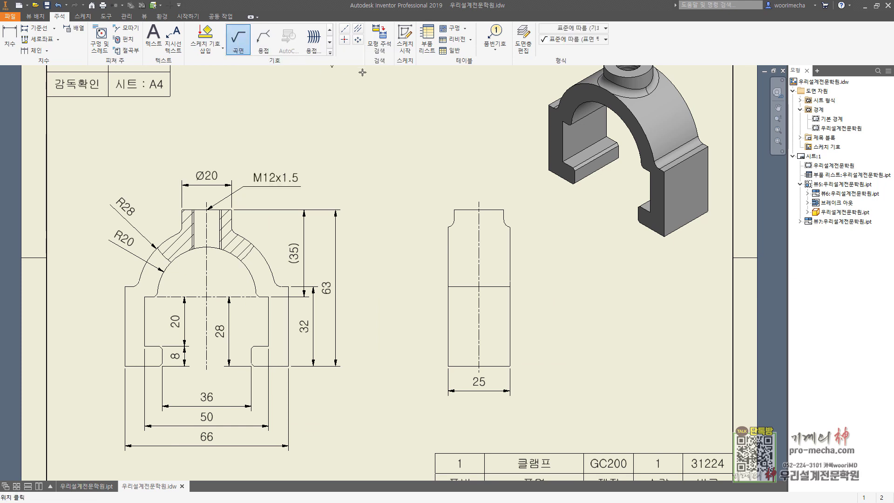
{"action": "scroll", "coordinate": [339, 205], "scroll_direction": "up", "scroll_amount": 5}
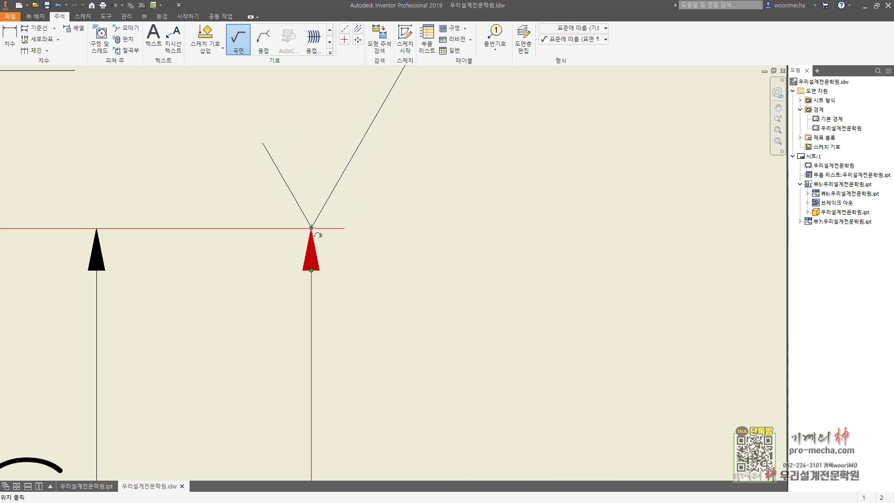
{"action": "left_click", "coordinate": [311, 227]}
{"action": "scroll", "coordinate": [320, 201], "scroll_direction": "down", "scroll_amount": 3}
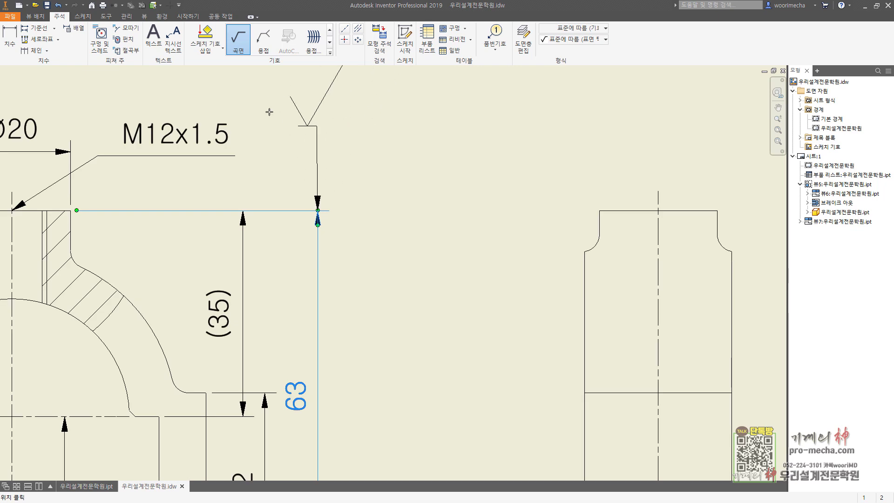
{"action": "key", "text": "Return"}
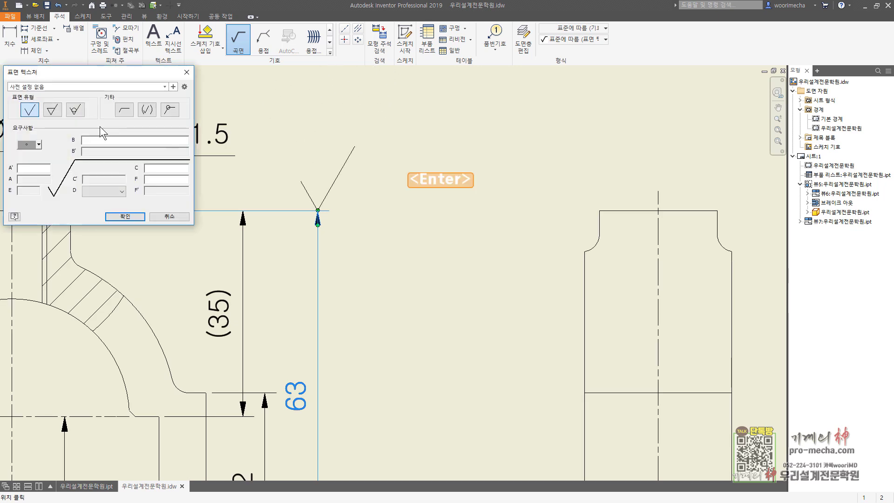
{"action": "left_click", "coordinate": [52, 112]}
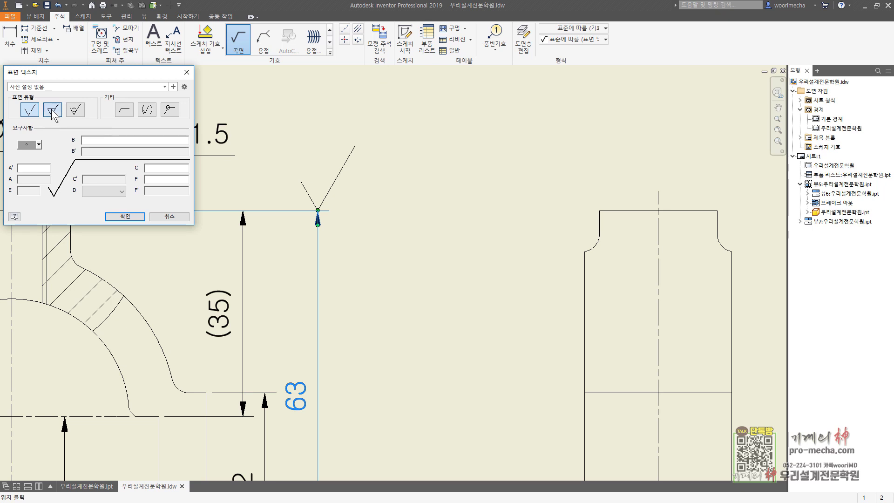
{"action": "left_click", "coordinate": [37, 168]}
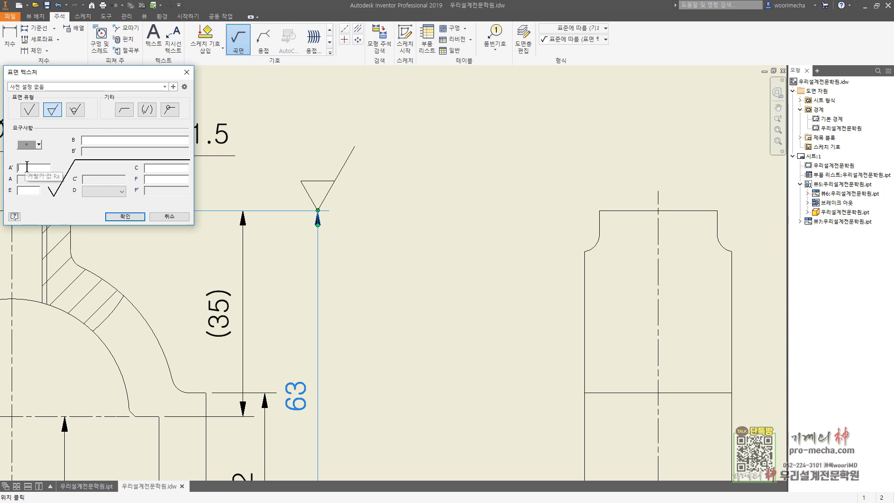
{"action": "type", "text": "w"}
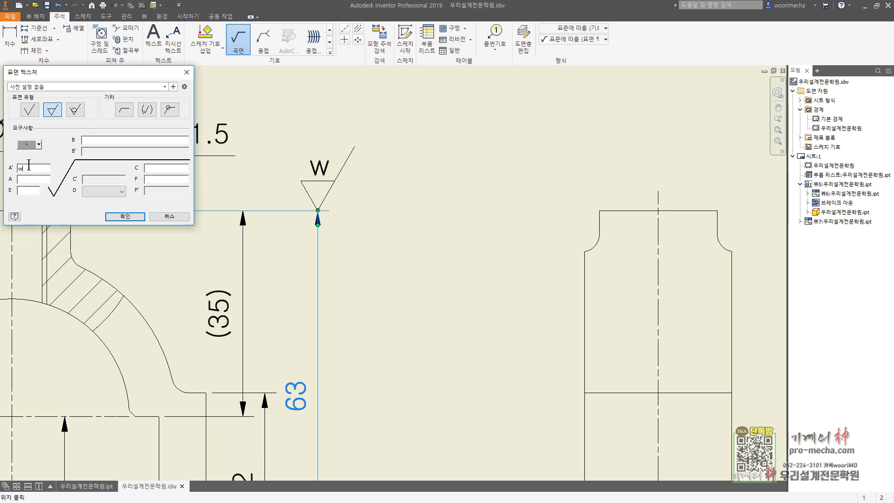
{"action": "left_click", "coordinate": [121, 216]}
Anchor a second surface texture symbol at the 63 dimension's lower end
{"action": "scroll", "coordinate": [319, 212], "scroll_direction": "down", "scroll_amount": 2}
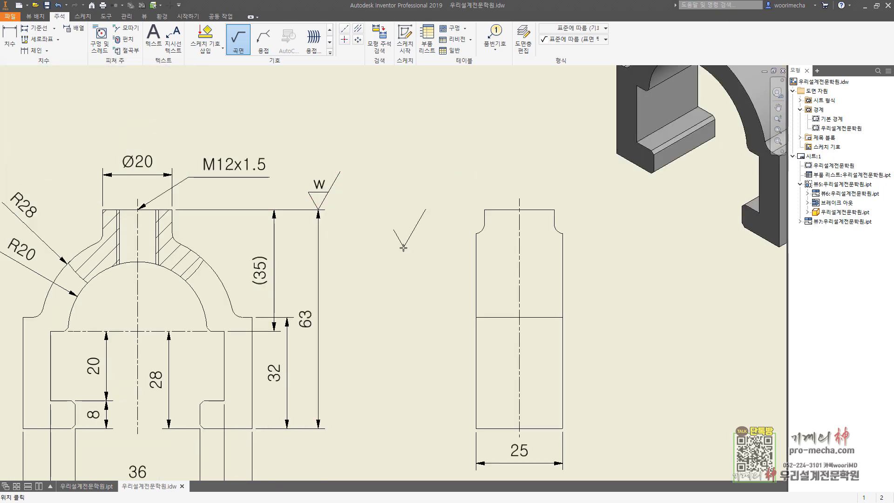
{"action": "middle_click_drag", "start_coordinate": [410, 259], "coordinate": [461, 114]}
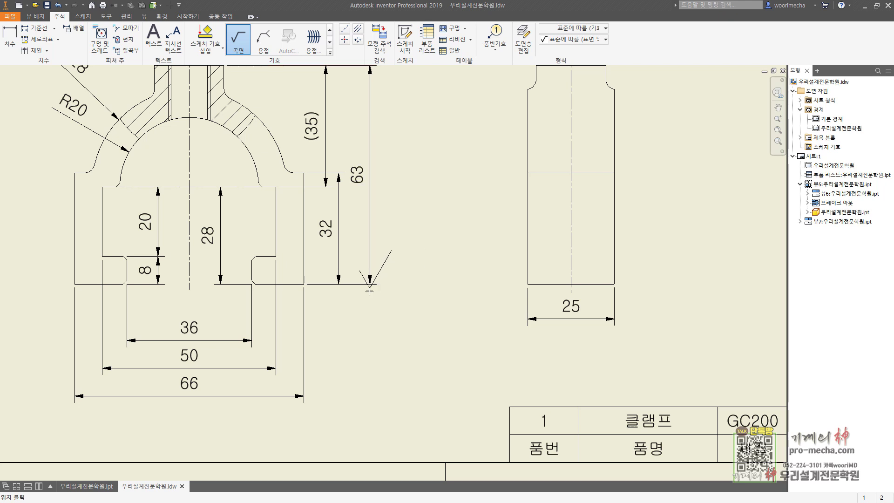
{"action": "scroll", "coordinate": [373, 291], "scroll_direction": "up", "scroll_amount": 5}
{"action": "left_click", "coordinate": [370, 284]}
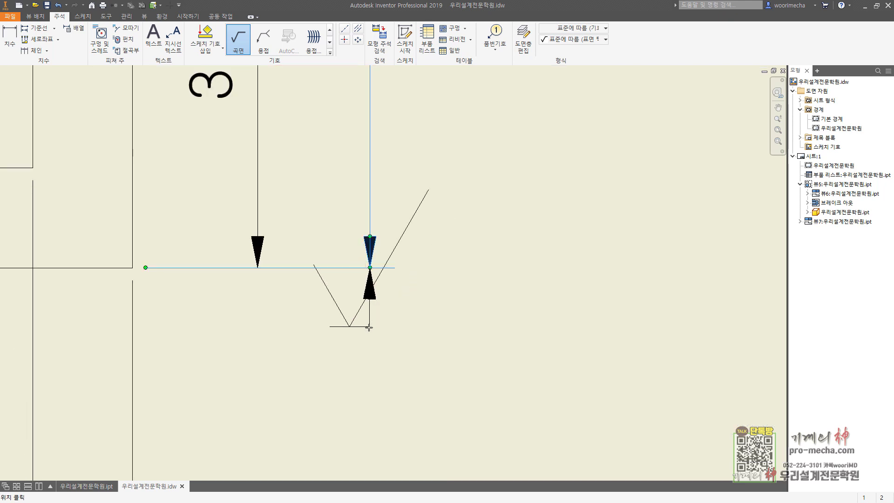
{"action": "key", "text": "Return"}
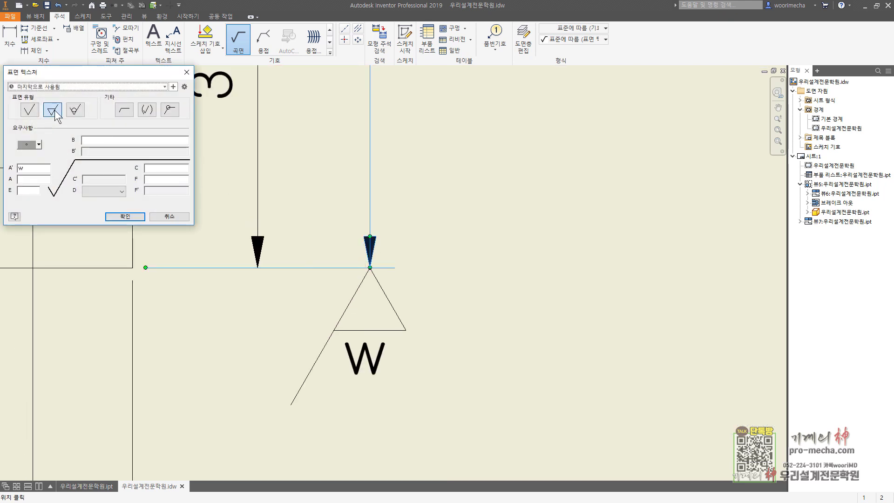
Confirm the W symbol at the 63 dimension's base and add one on the 36 dimension's left side
{"action": "left_click", "coordinate": [131, 216]}
{"action": "scroll", "coordinate": [402, 267], "scroll_direction": "down", "scroll_amount": 5}
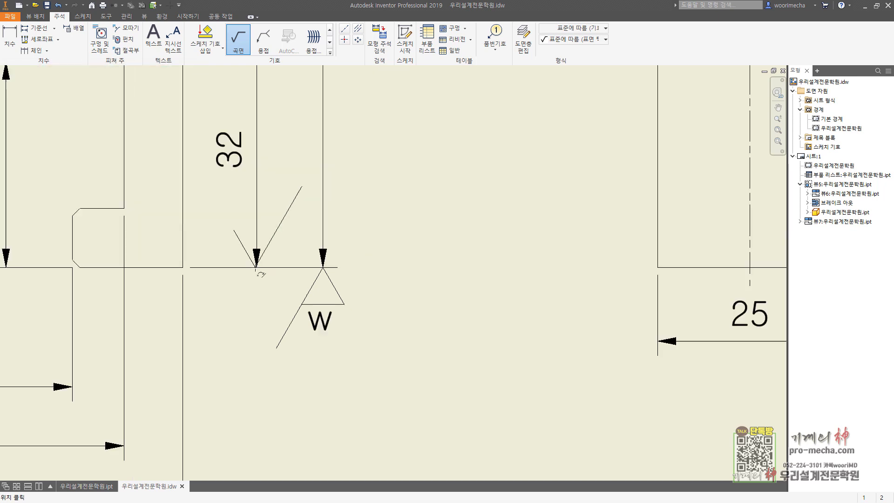
{"action": "scroll", "coordinate": [200, 312], "scroll_direction": "up", "scroll_amount": 3}
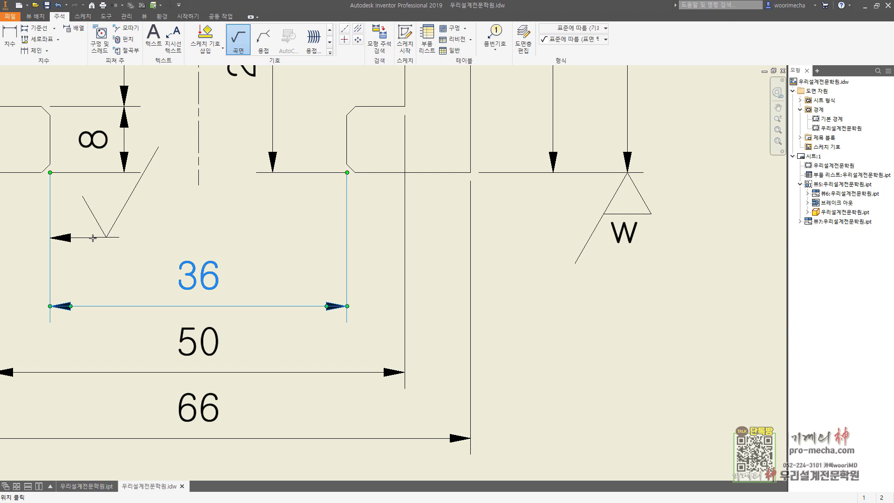
{"action": "key", "text": "Return"}
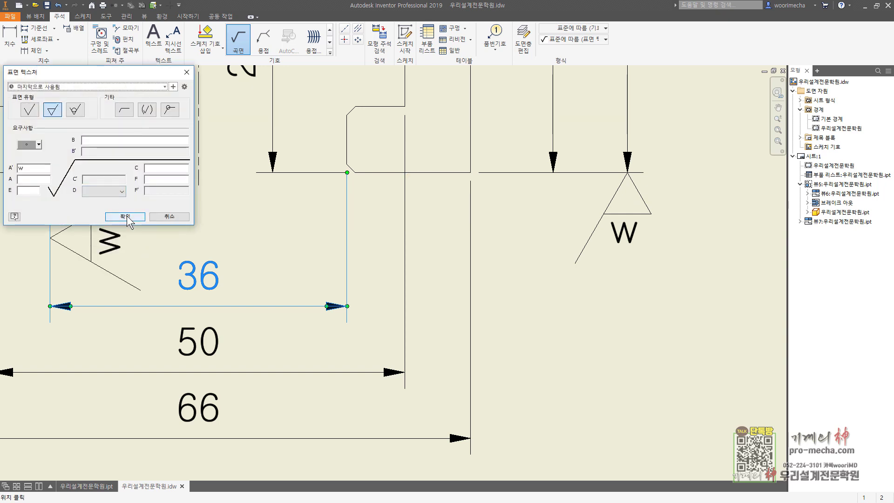
{"action": "left_click", "coordinate": [126, 216]}
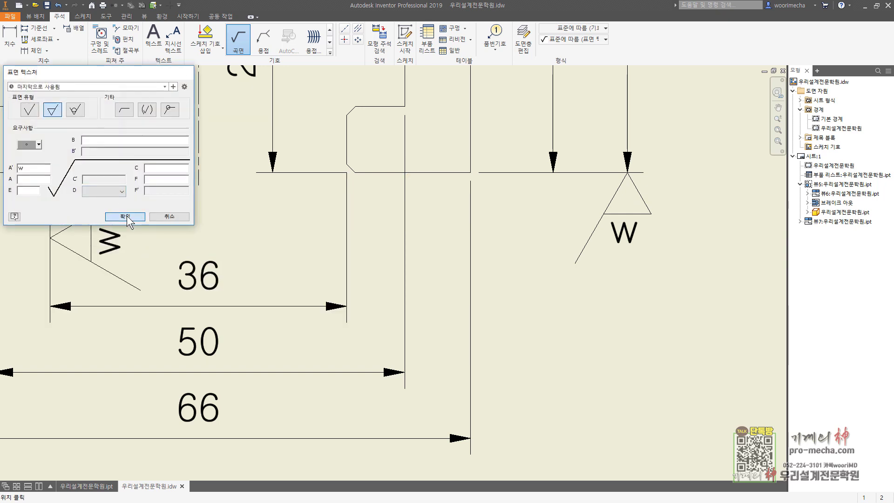
Add a W surface symbol on the 36 dimension's right side
{"action": "left_click", "coordinate": [347, 240]}
{"action": "key", "text": "Return"}
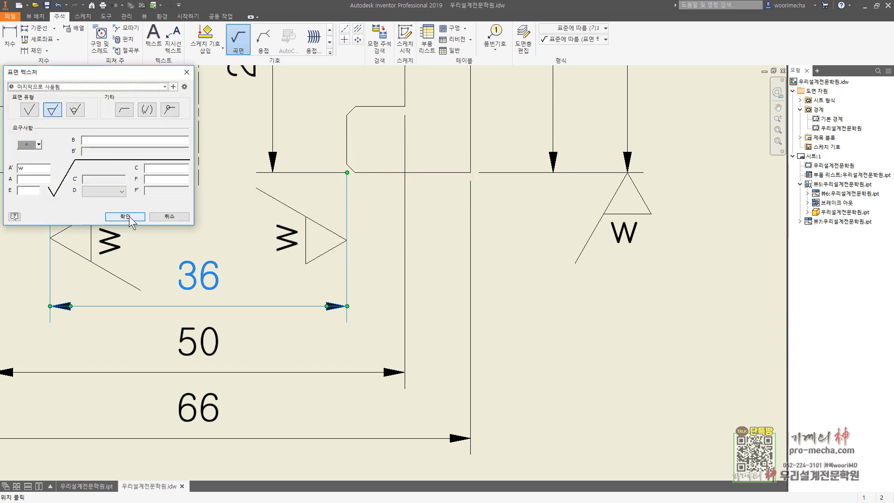
{"action": "left_click", "coordinate": [125, 216]}
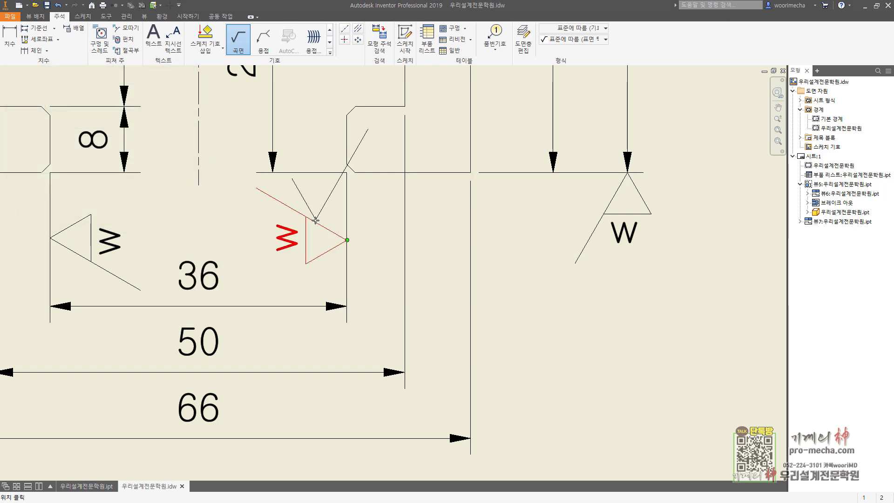
{"action": "scroll", "coordinate": [315, 220], "scroll_direction": "down", "scroll_amount": 8}
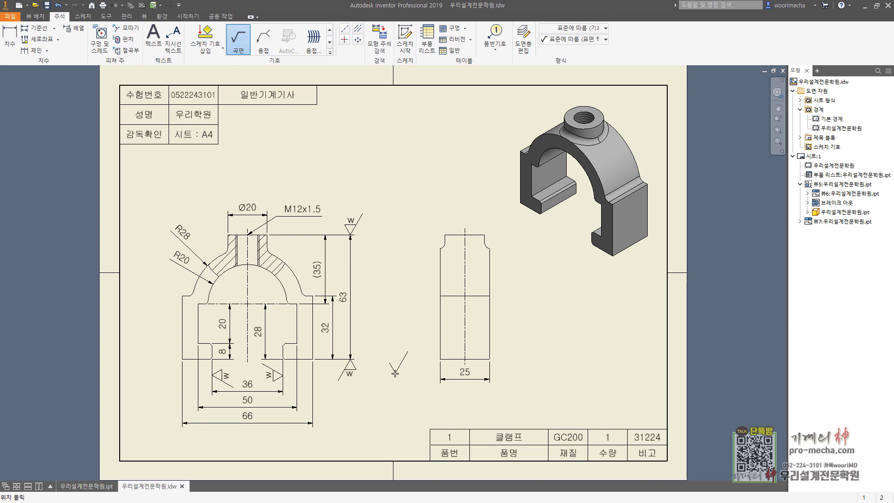
{"action": "key", "text": "Escape"}
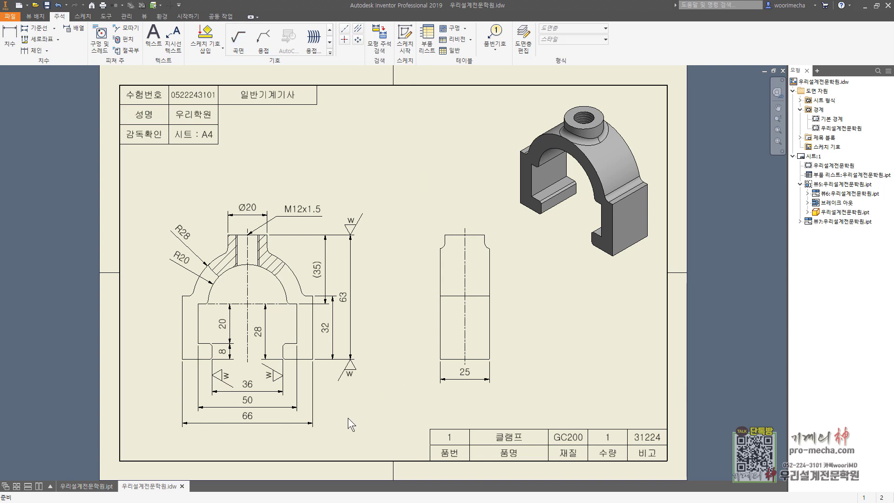